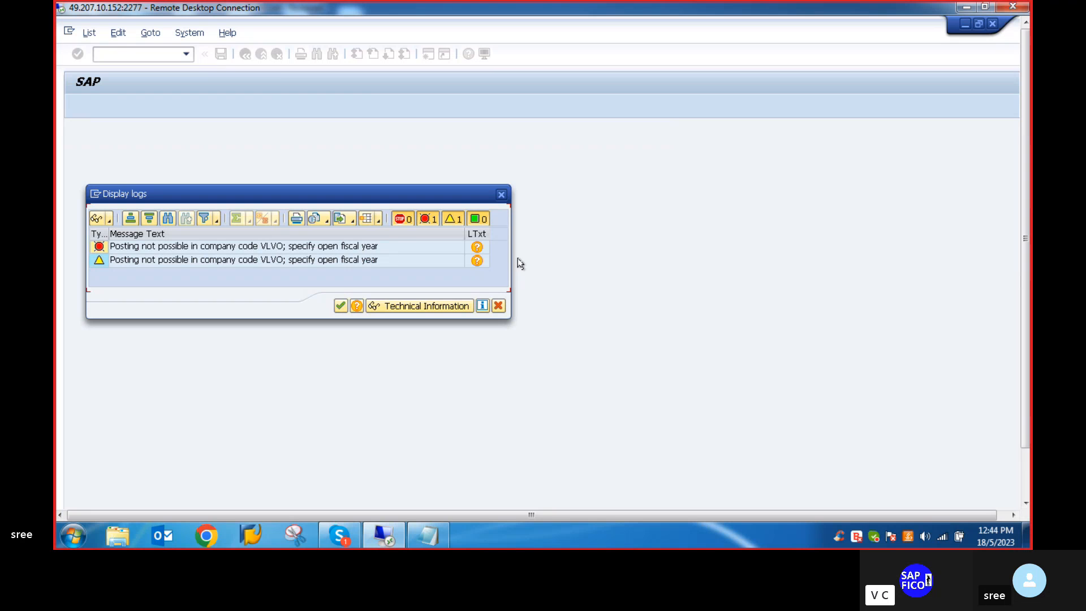
# - Close the log display and exit Balance Carryforward to the SAP Easy Access screen
pyautogui.click(343, 303)
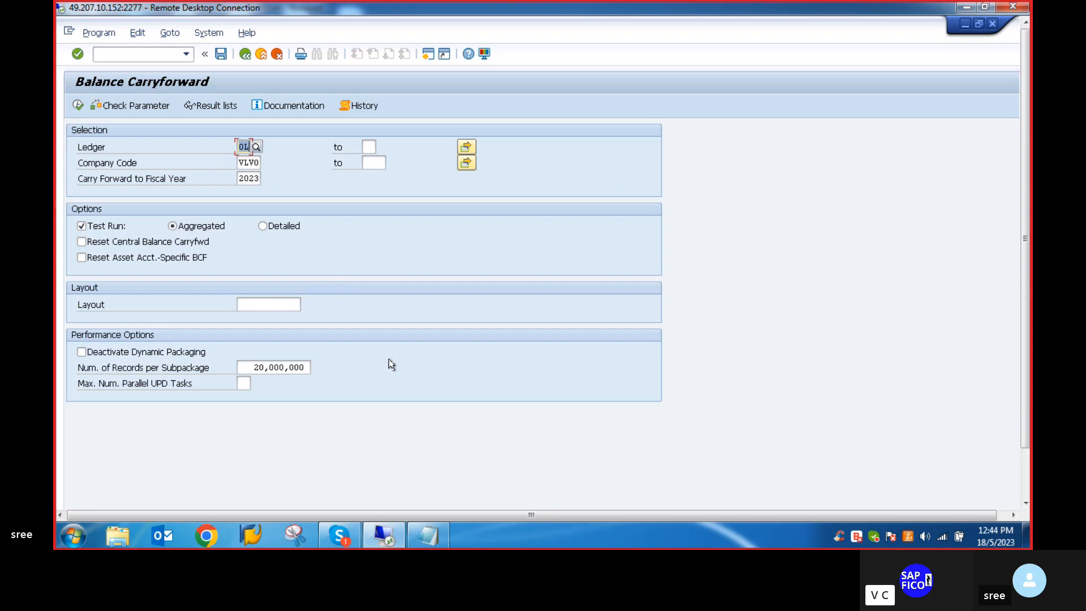
pyautogui.click(106, 51)
pyautogui.write('/n')
pyautogui.press('Return')
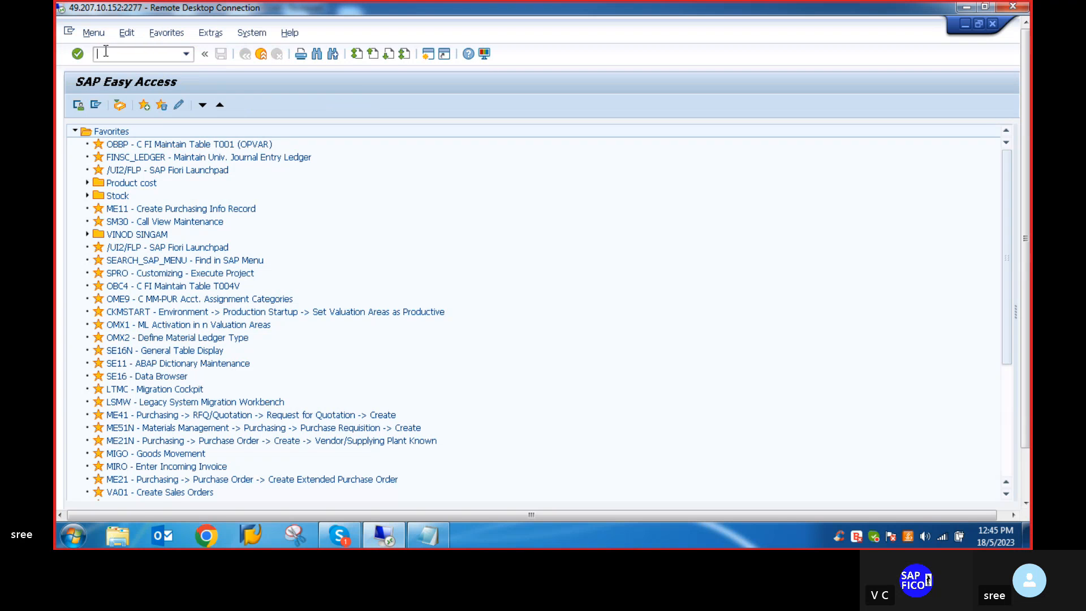
# - Open the balance carryforward transaction FAGLGVTR
pyautogui.write('F')
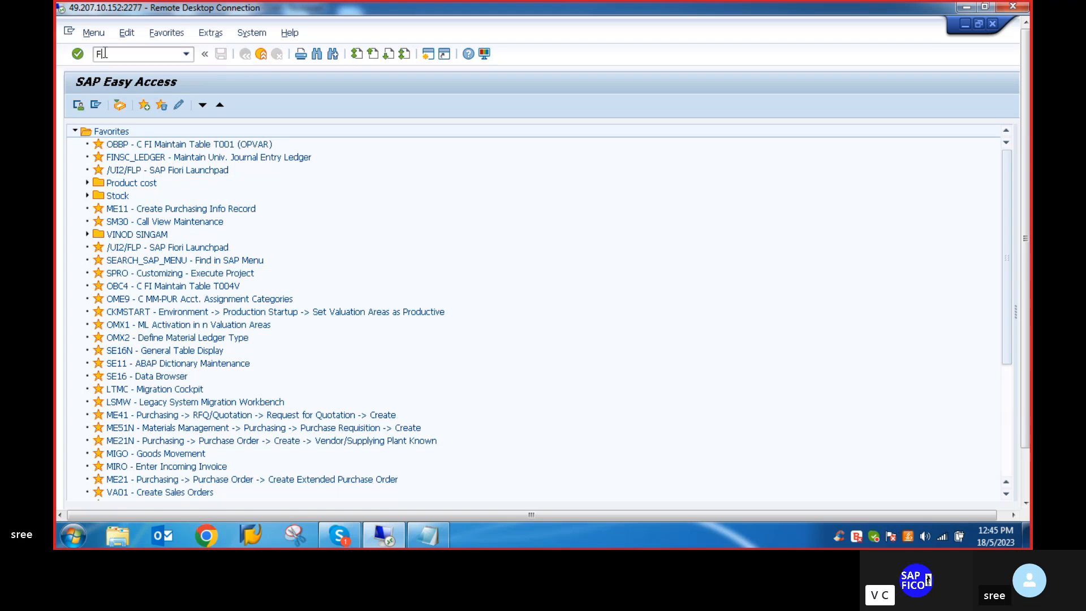
pyautogui.write('EG')
pyautogui.press('BackSpace')
pyautogui.press('BackSpace')
pyautogui.press('BackSpace')
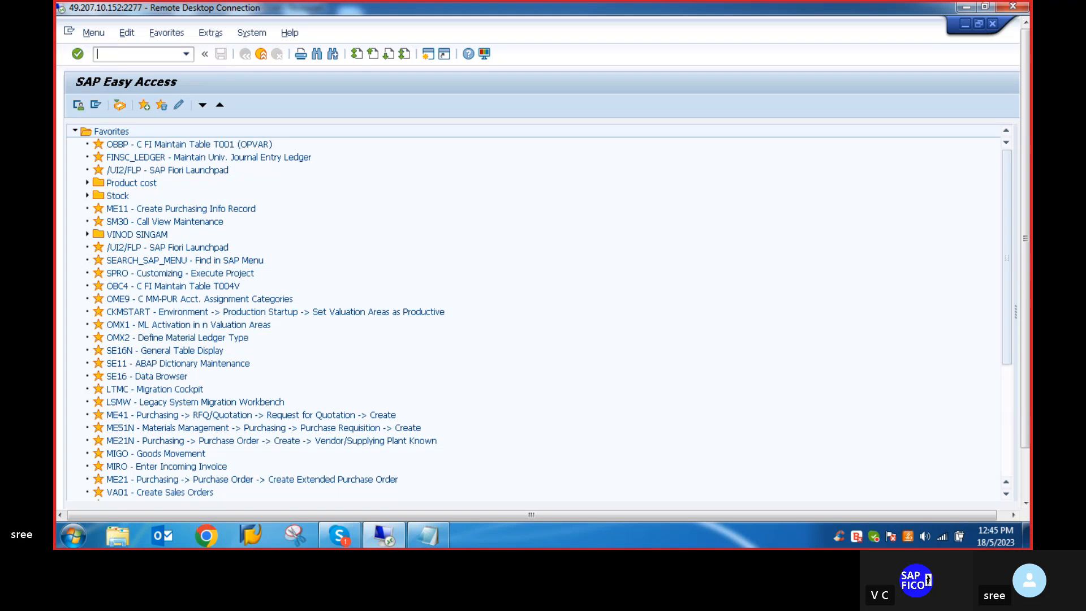
pyautogui.write('FAGL')
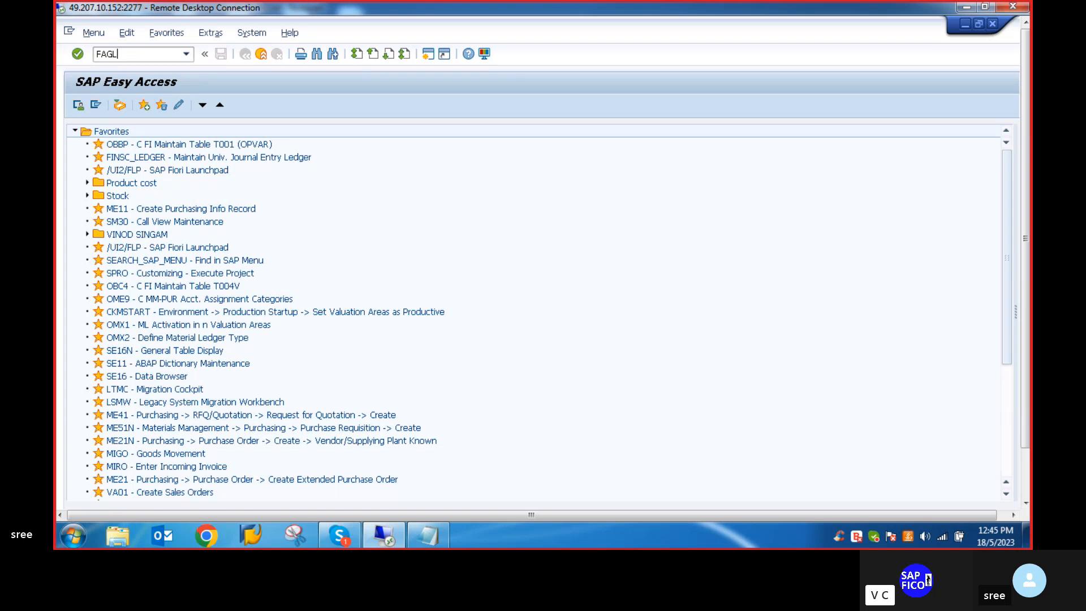
pyautogui.write('GVTR')
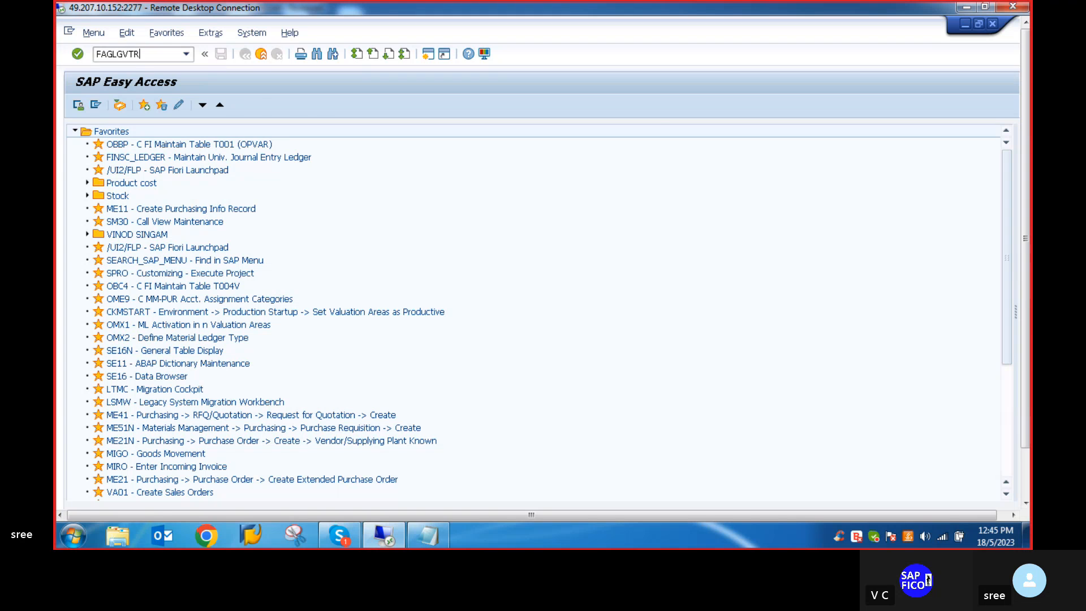
pyautogui.press('Return')
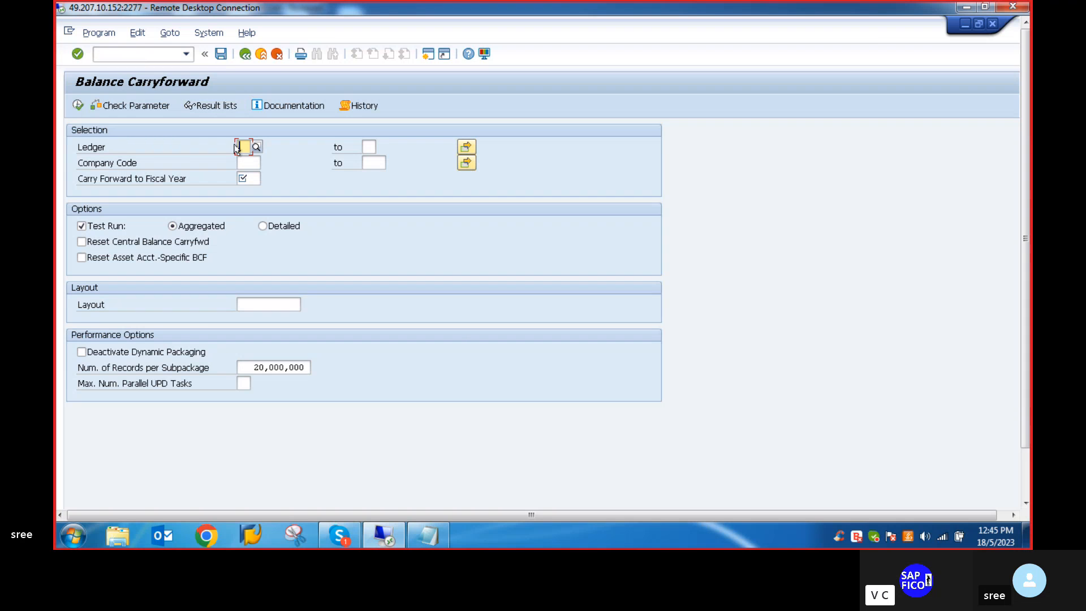
# - Execute a test-run balance carryforward for ledger 0L, company code VLVO and fiscal year 2023, and close the resulting log
pyautogui.write('0L')
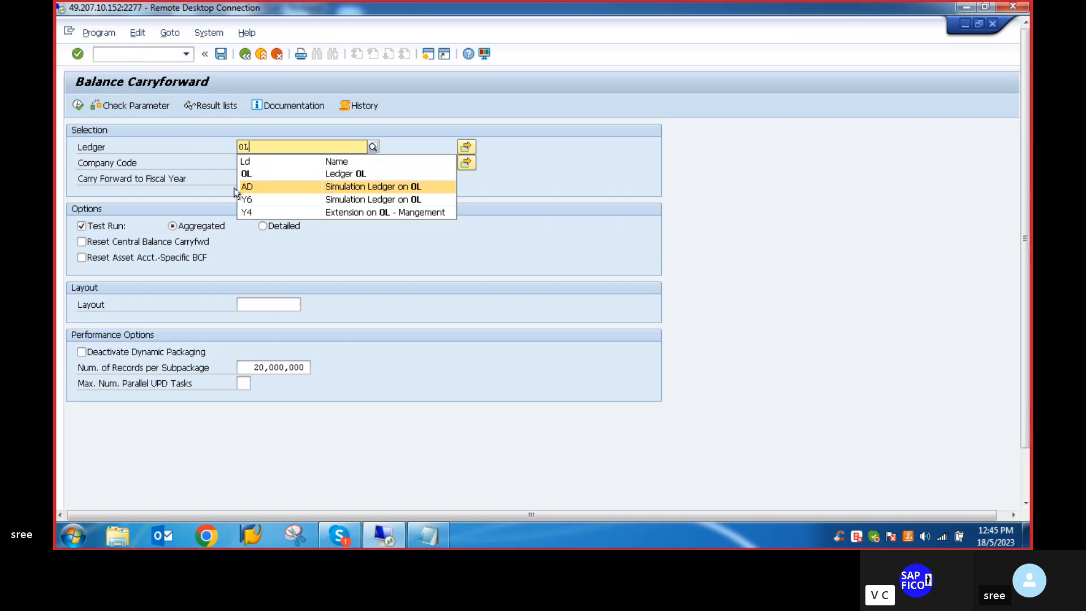
pyautogui.click(247, 176)
pyautogui.click(243, 163)
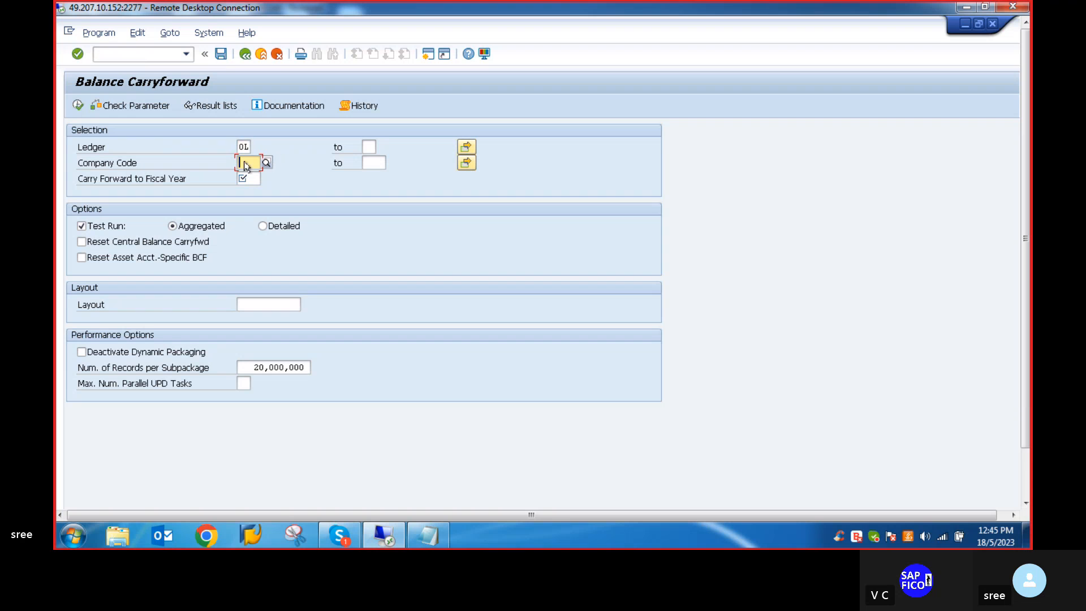
pyautogui.write('V')
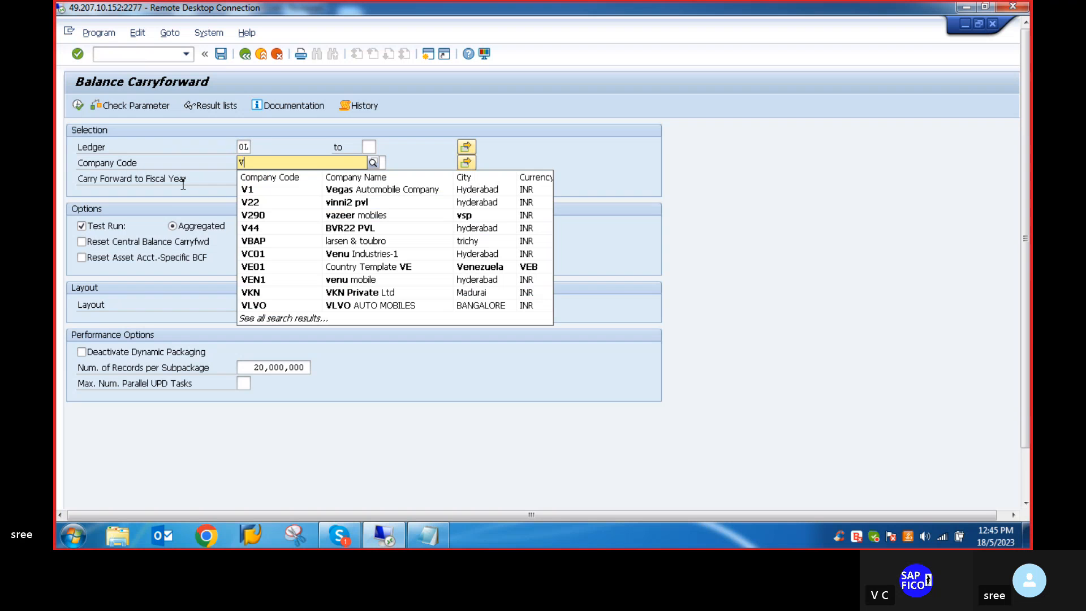
pyautogui.click(260, 306)
pyautogui.click(252, 180)
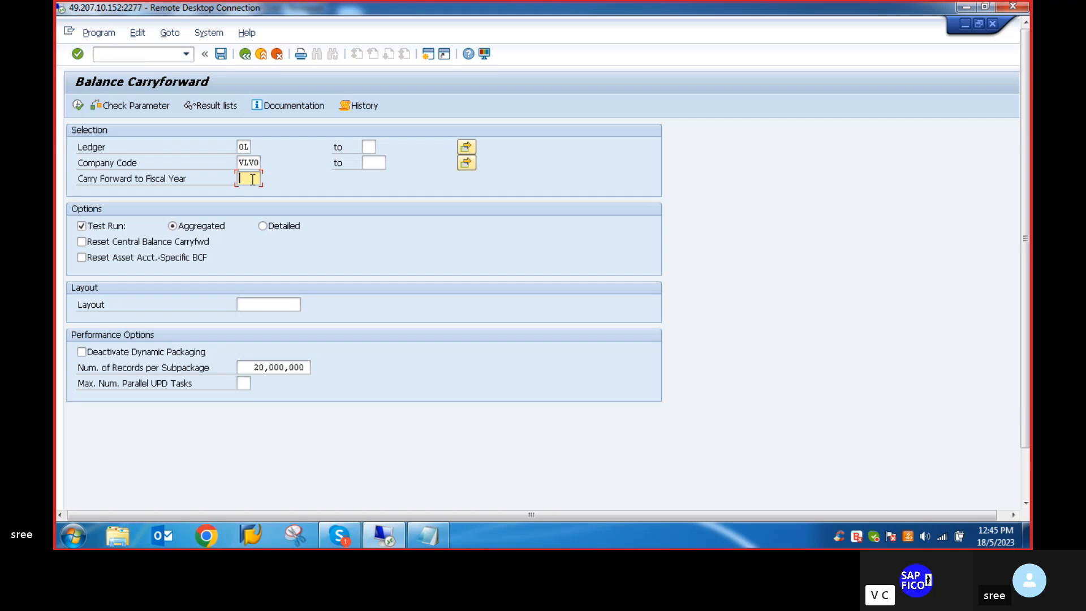
pyautogui.write('2')
pyautogui.click(249, 192)
pyautogui.click(78, 105)
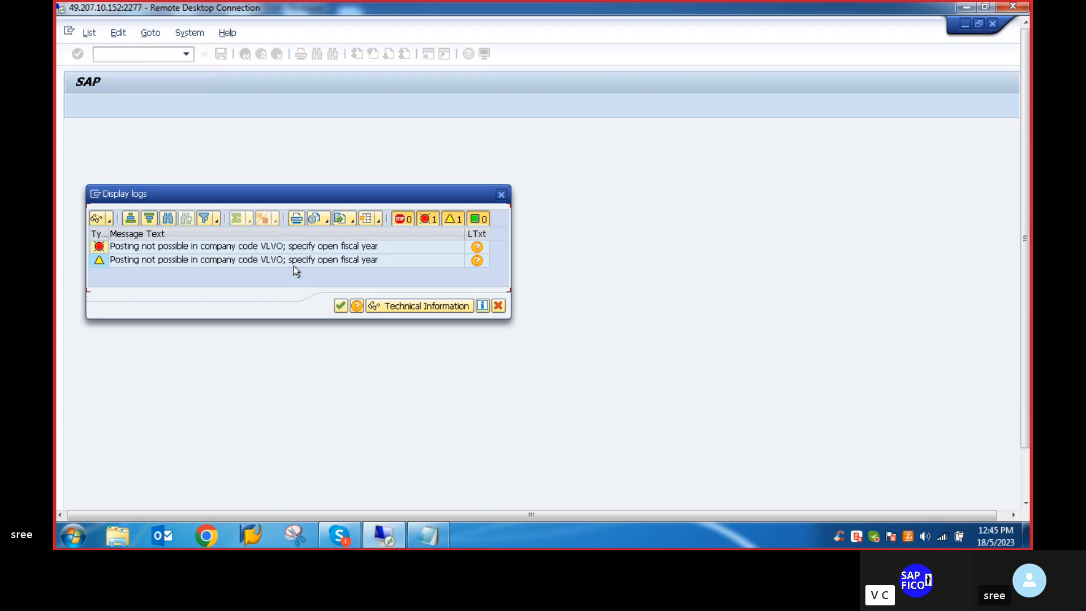
pyautogui.click(501, 195)
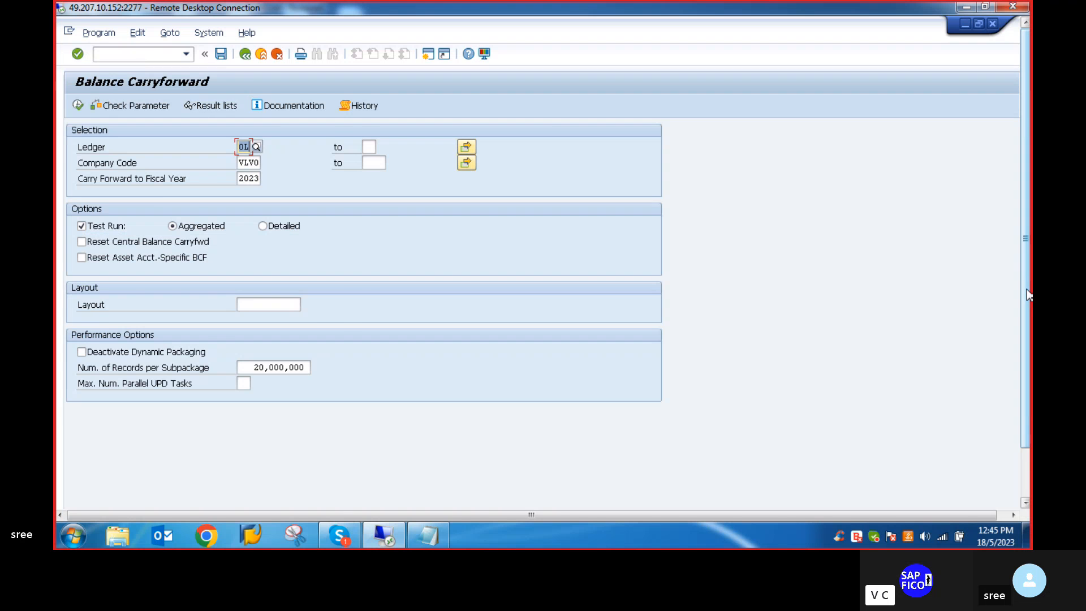
# - Switch to the Generate Period Control Rules session and open transaction FAA_CMP from there
pyautogui.moveTo(1027, 296); pyautogui.dragTo(1027, 353)
pyautogui.moveTo(333, 496)
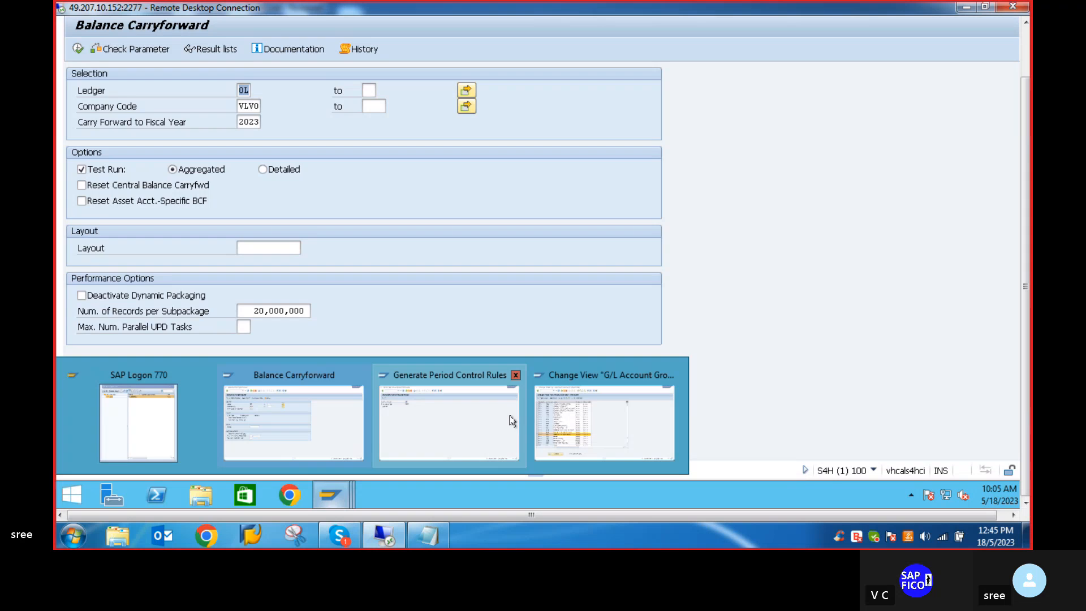
pyautogui.click(424, 424)
pyautogui.moveTo(1027, 150); pyautogui.dragTo(1027, 99)
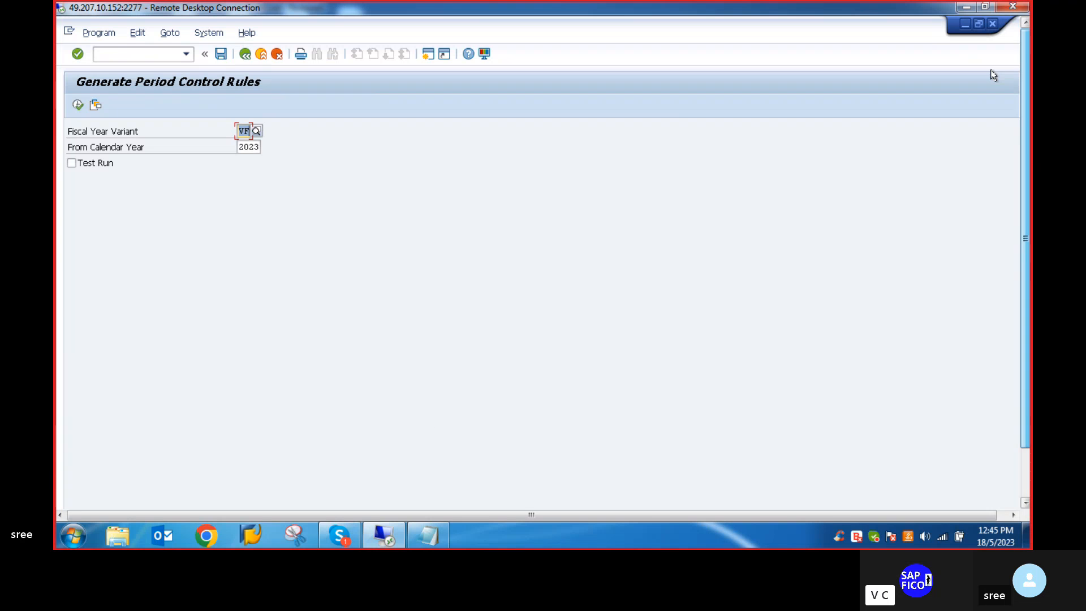
pyautogui.click(130, 55)
pyautogui.write('/N')
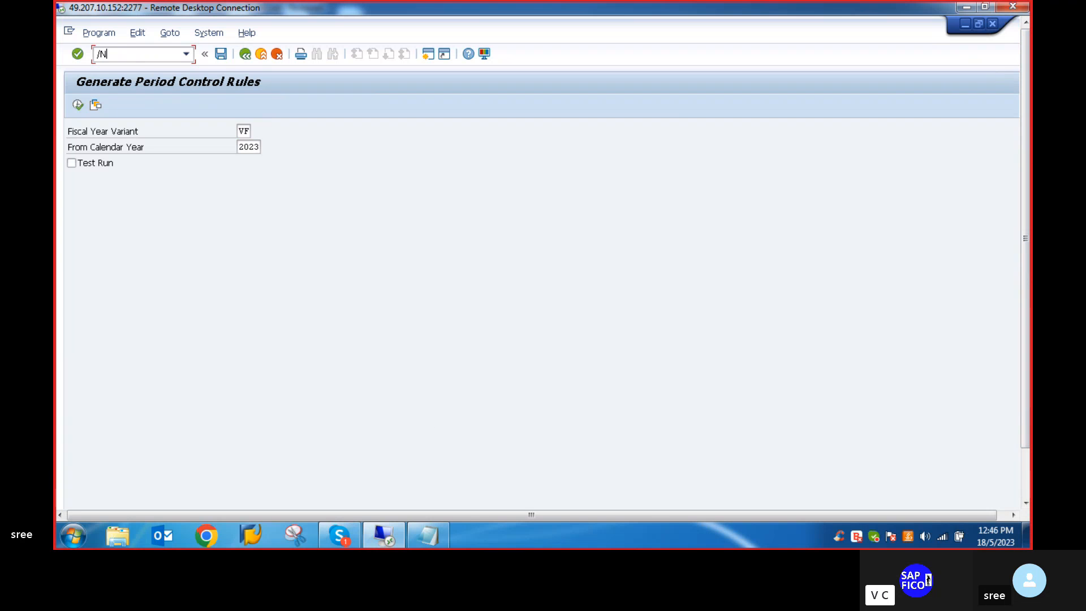
pyautogui.write('F')
pyautogui.write('AA_CMP')
pyautogui.press('Return')
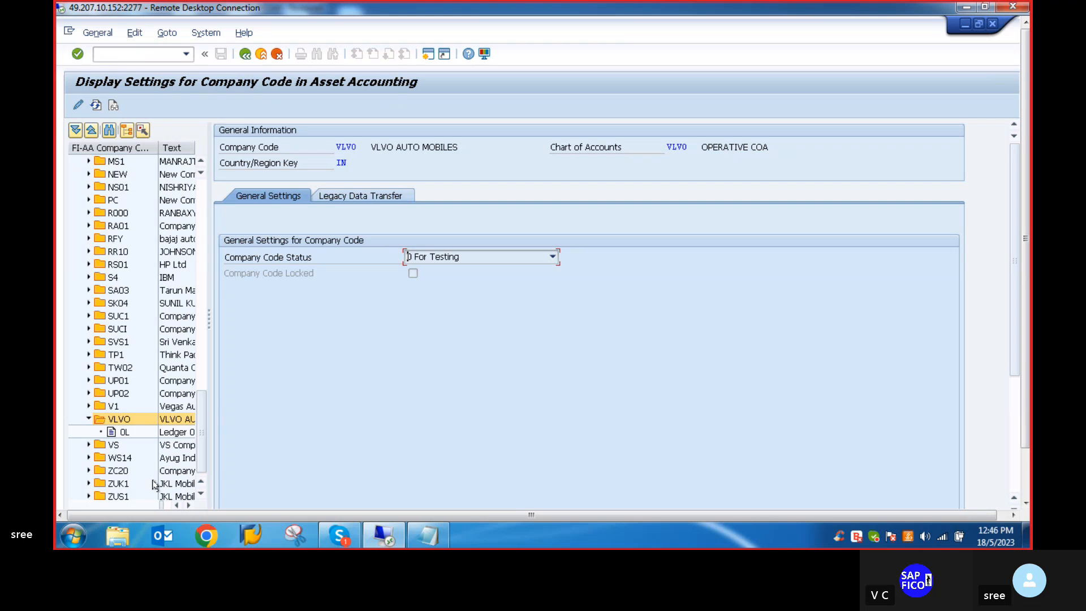
# - Open ledger 0L of company code VLVO in change mode and set its highest fiscal year to 2023
pyautogui.scroll(-2, 146, 416)
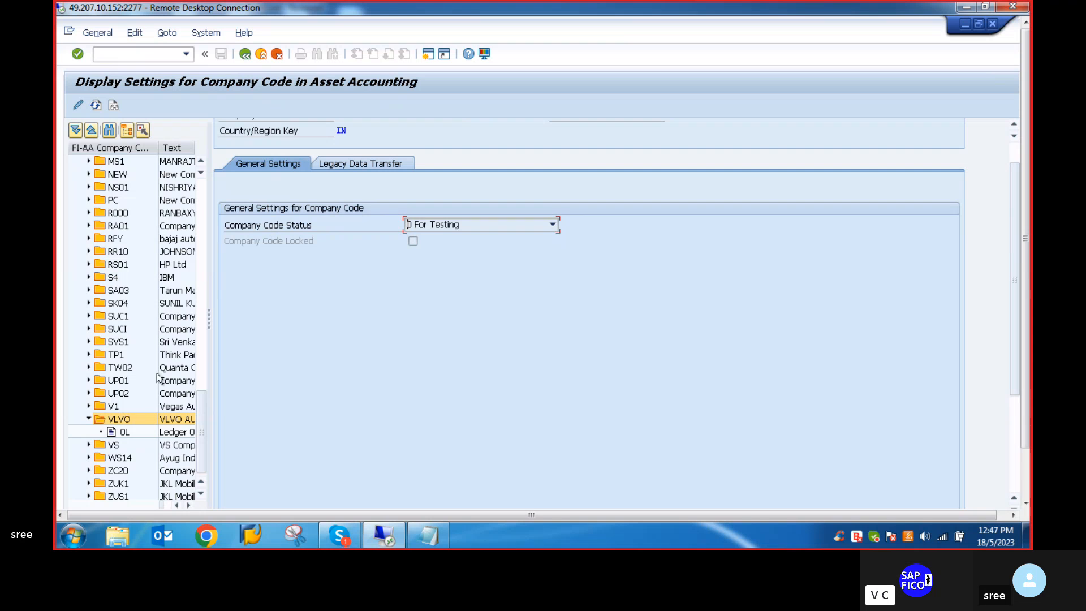
pyautogui.click(112, 433)
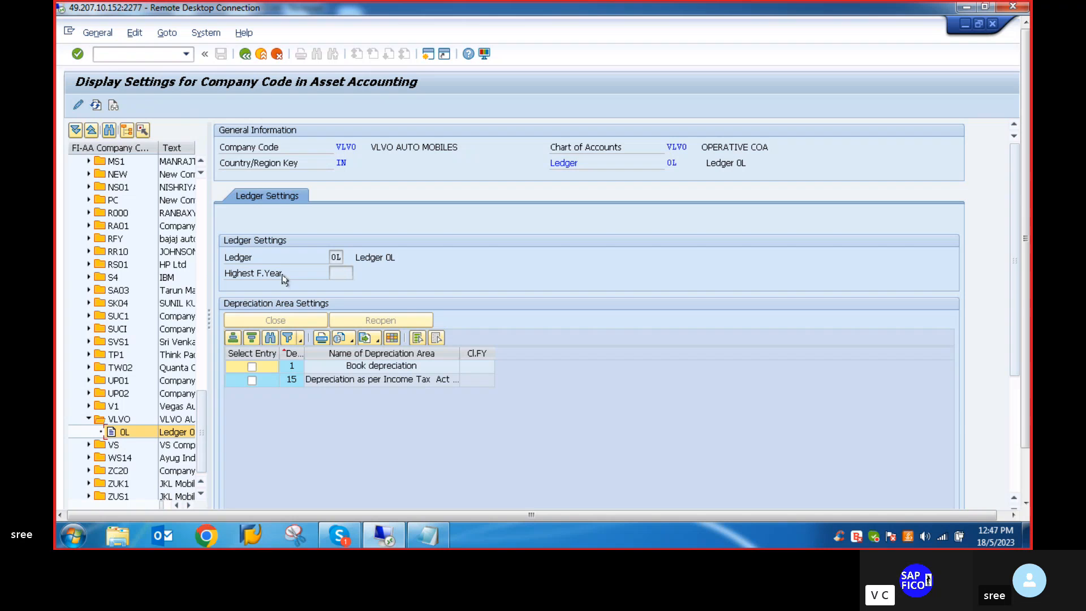
pyautogui.click(78, 106)
pyautogui.click(341, 275)
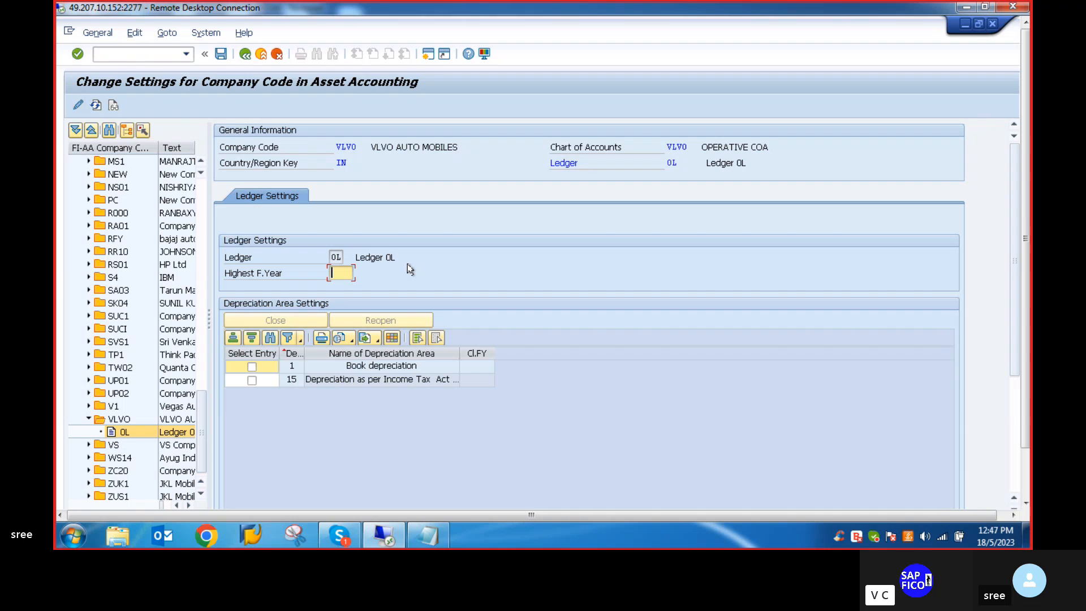
pyautogui.write('2023')
pyautogui.press('Return')
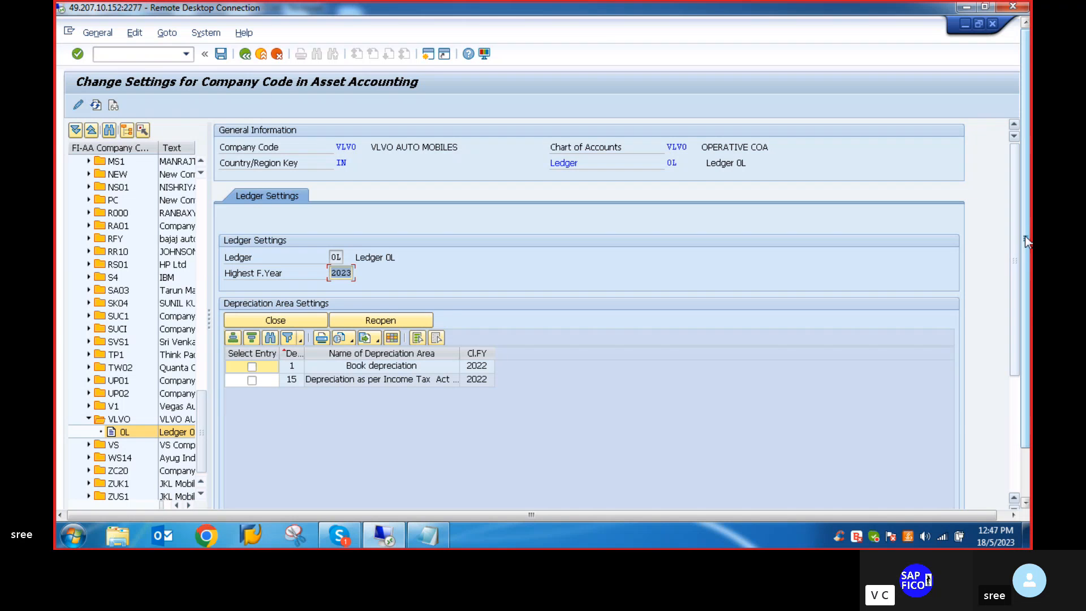
# - Set the company code status of VLVO to 0 For Testing in its general settings
pyautogui.moveTo(1026, 240)
pyautogui.mouseDown()
pyautogui.moveTo(1025, 355)
pyautogui.moveTo(1026, 248)
pyautogui.mouseUp()
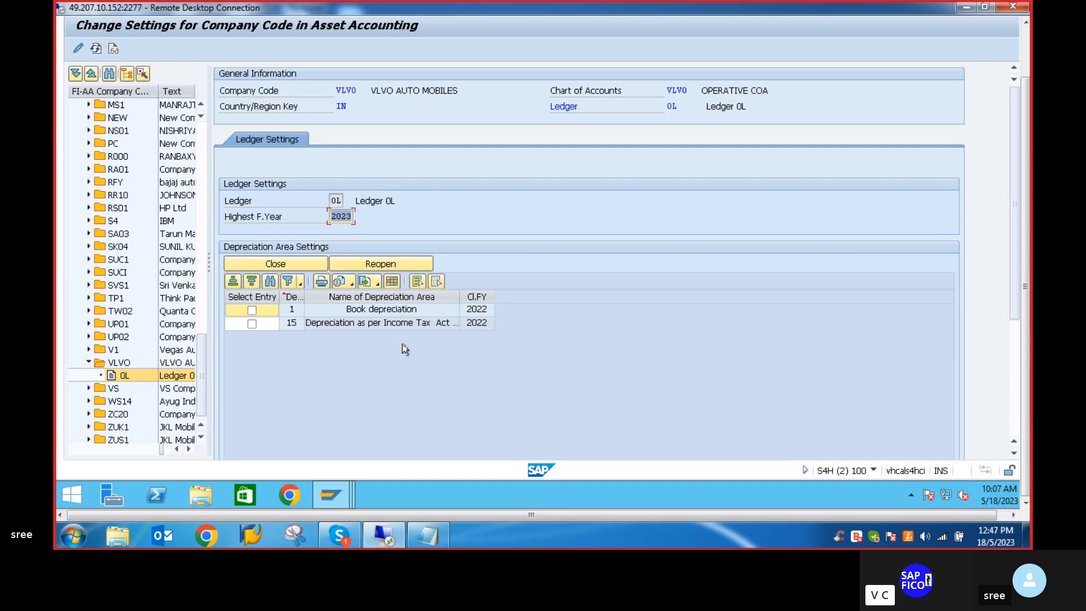
pyautogui.click(112, 363)
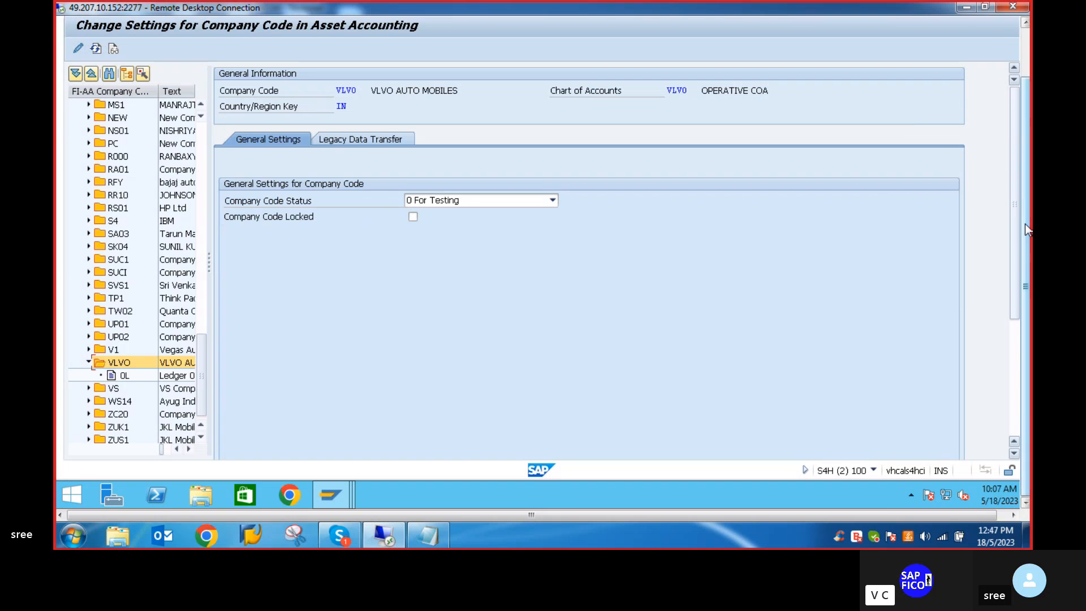
pyautogui.moveTo(1025, 224); pyautogui.dragTo(1027, 165)
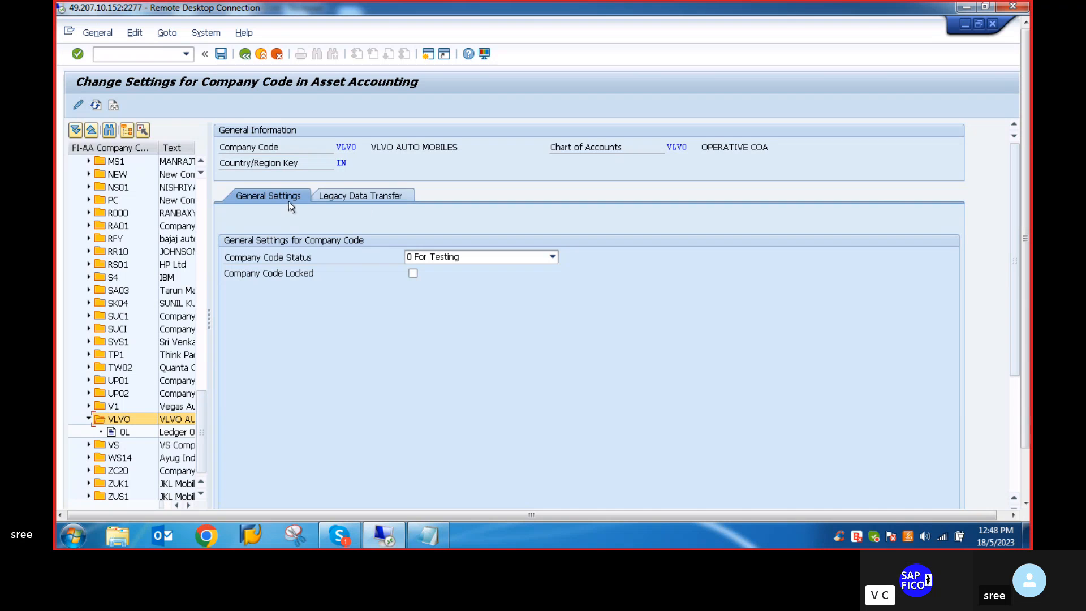
pyautogui.click(553, 257)
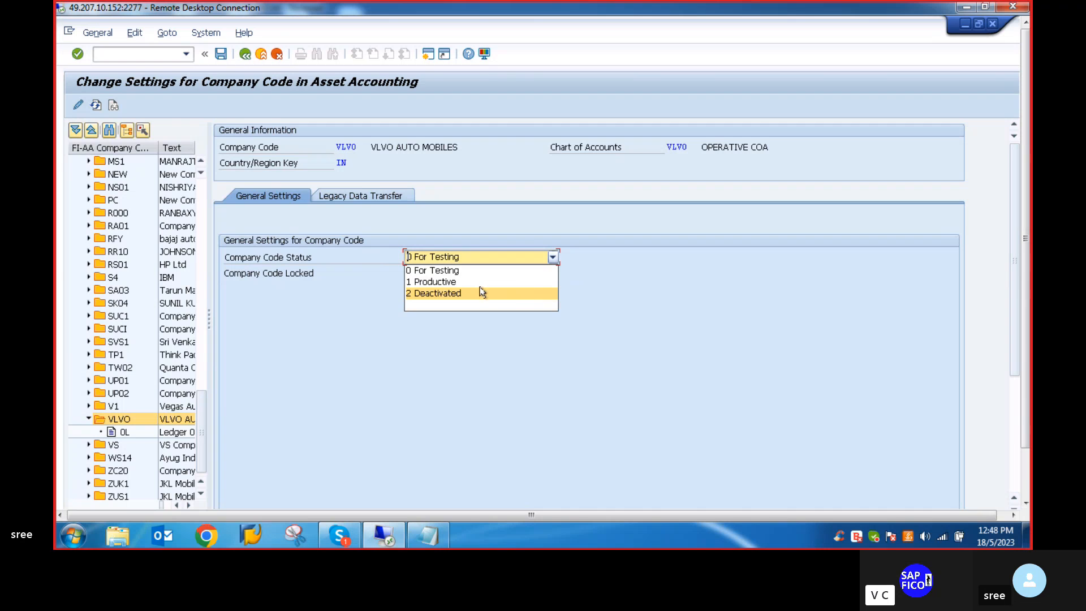
pyautogui.click(449, 272)
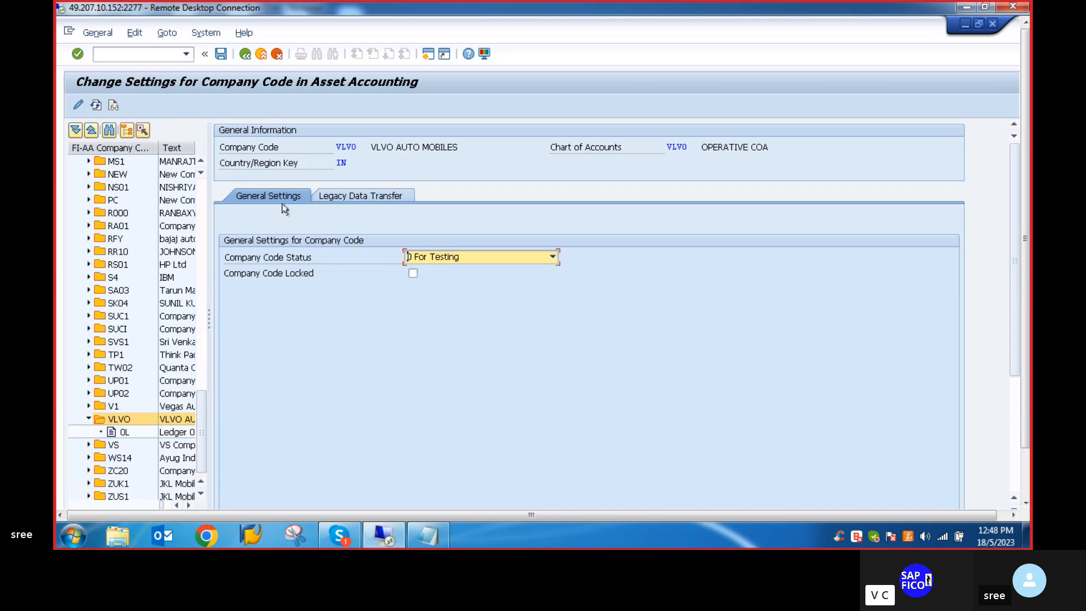
# - Create a legacy data transfer segment for company code VLVO with transfer date 31.03.2022
pyautogui.click(376, 197)
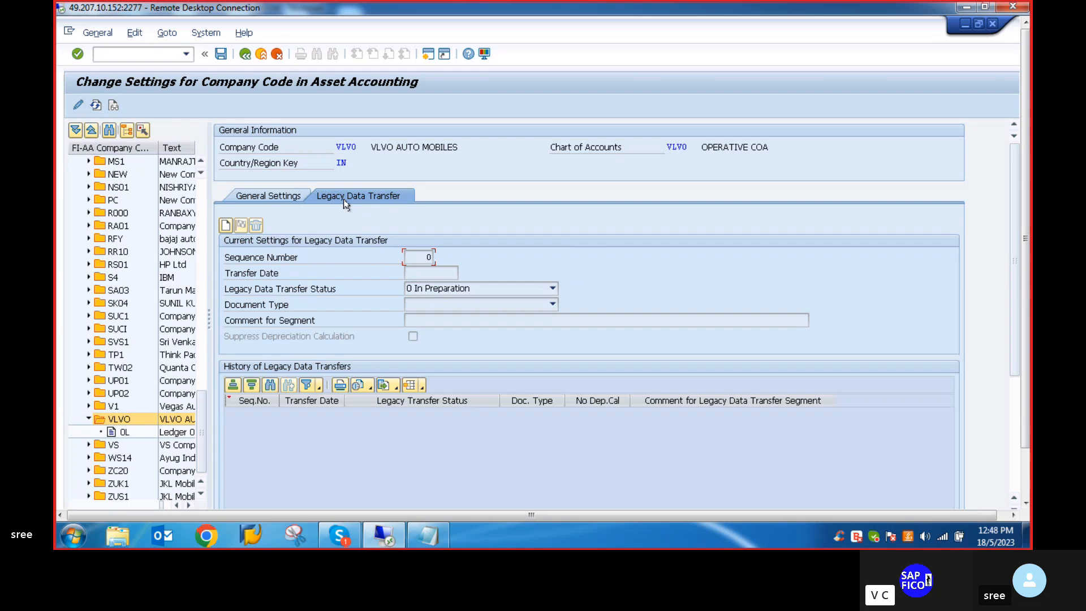
pyautogui.click(227, 226)
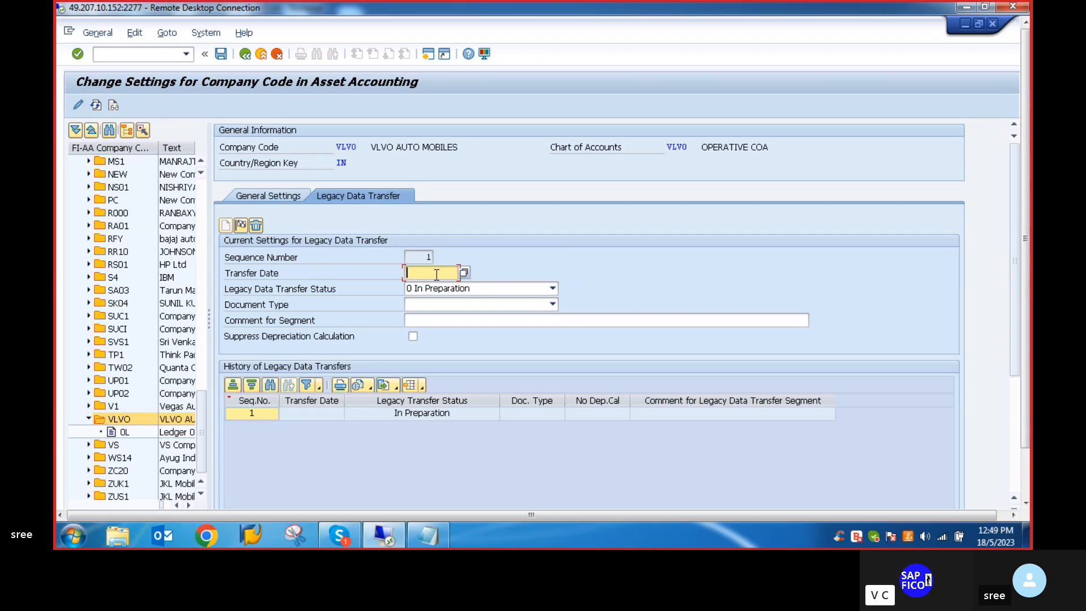
pyautogui.write('01')
pyautogui.write('.')
pyautogui.write('0')
pyautogui.write('1.2022')
pyautogui.press('BackSpace')
pyautogui.press('BackSpace')
pyautogui.press('BackSpace')
pyautogui.press('BackSpace')
pyautogui.press('BackSpace')
pyautogui.press('BackSpace')
pyautogui.press('BackSpace')
pyautogui.press('BackSpace')
pyautogui.press('BackSpace')
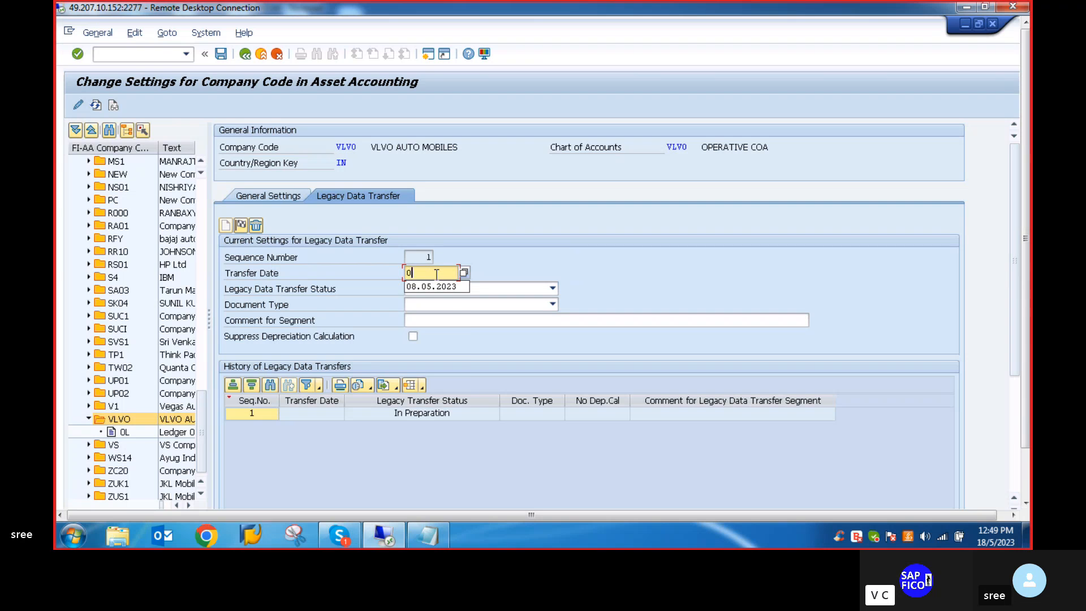
pyautogui.press('BackSpace')
pyautogui.write('31.')
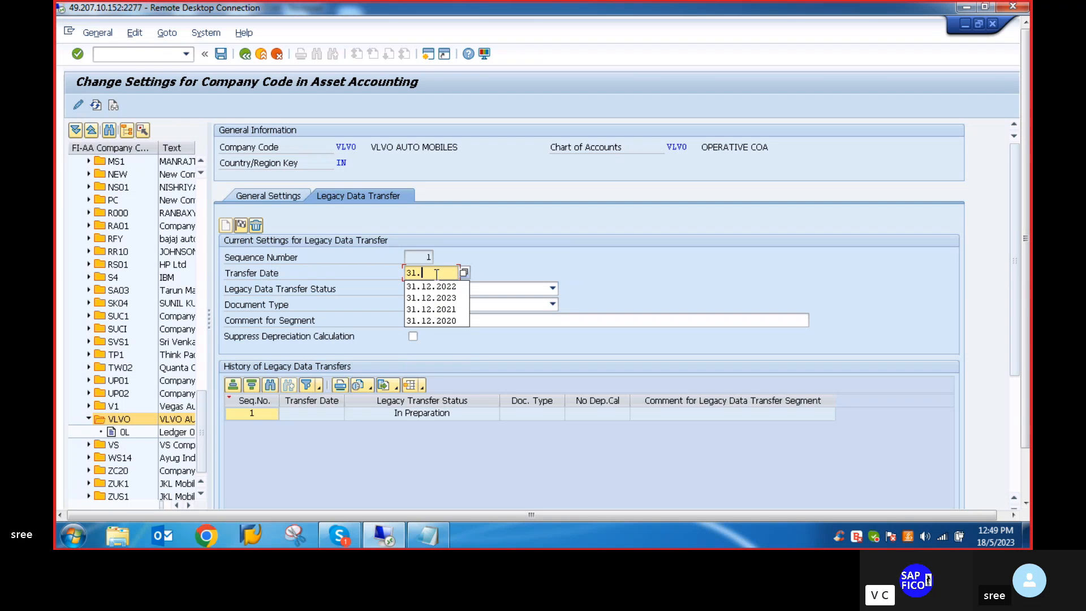
pyautogui.write('03.202')
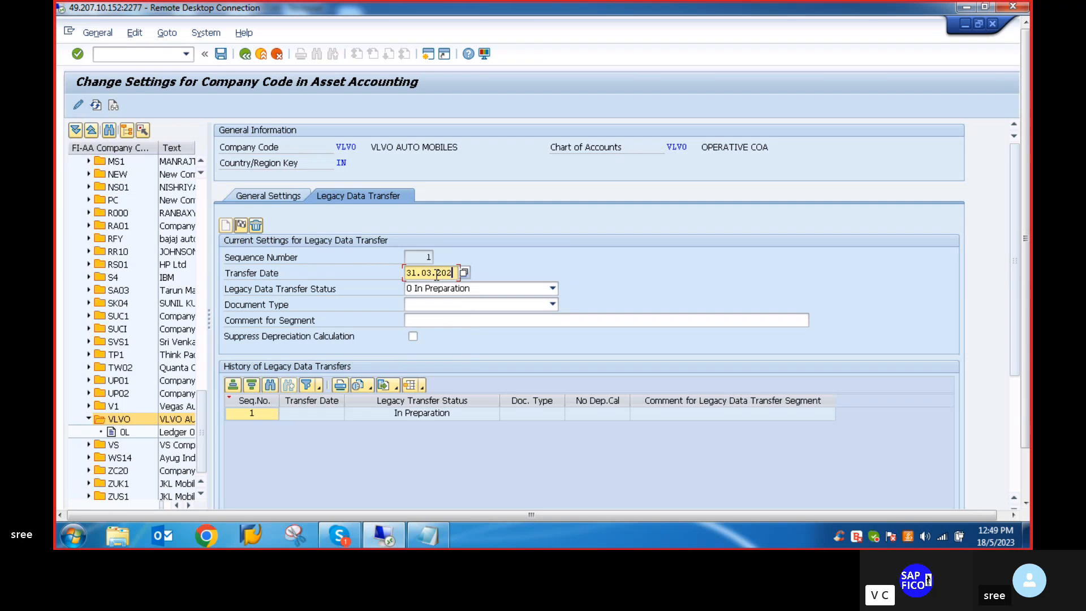
pyautogui.write('2')
# - Switch to the Skype call, unmute and mute the microphone again, and return to the remote desktop session
pyautogui.click(348, 535)
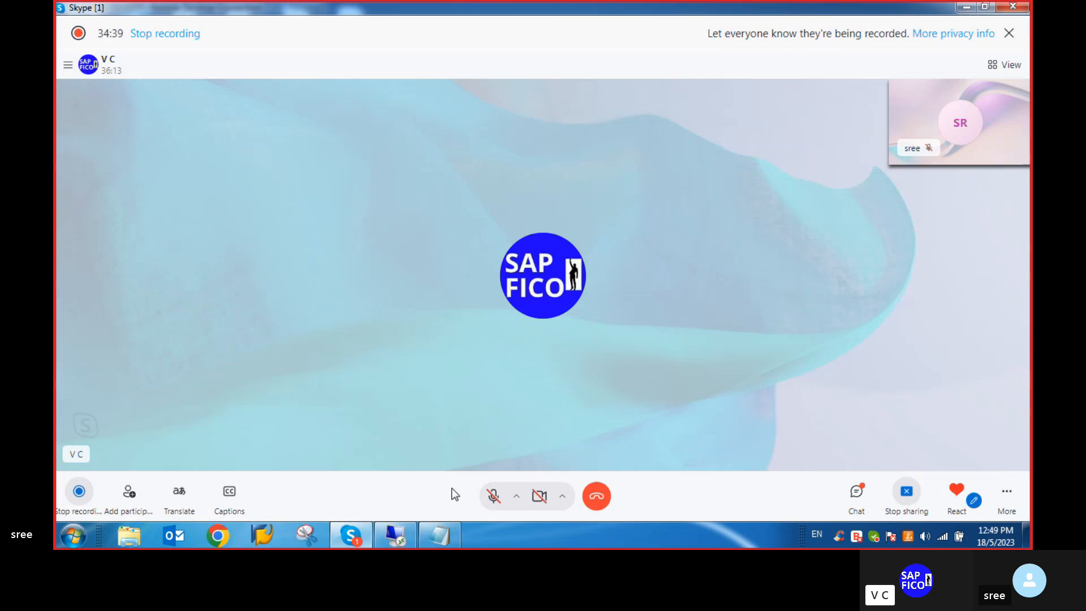
pyautogui.click(494, 496)
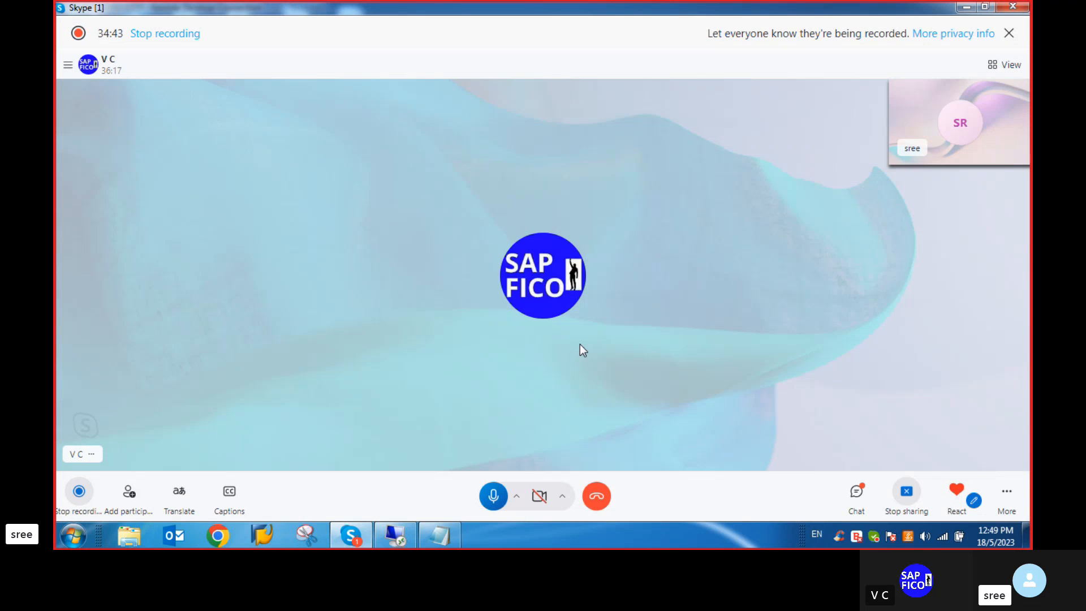
pyautogui.click(494, 498)
pyautogui.click(395, 536)
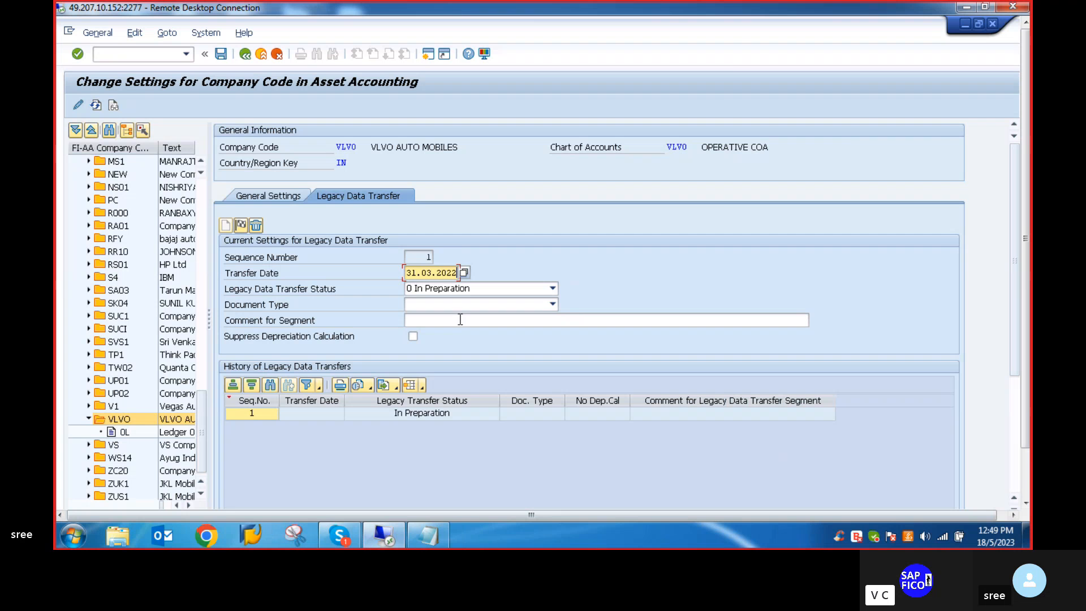
pyautogui.click(931, 108)
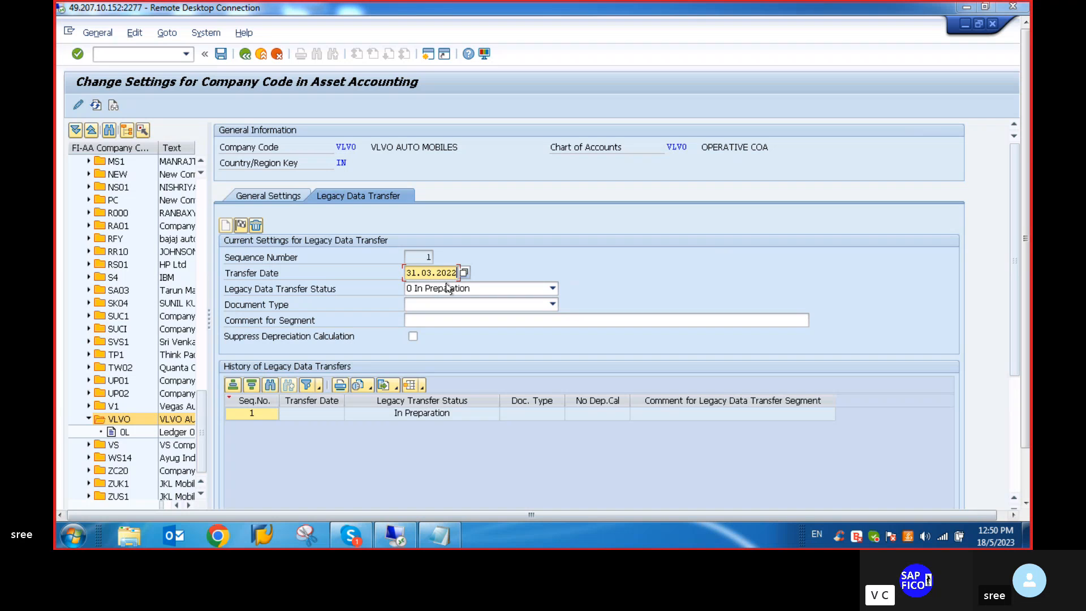
# - Set the legacy data transfer status to 0 In Preparation and the document type to AA Asset Posting, accepting the entries
pyautogui.click(552, 290)
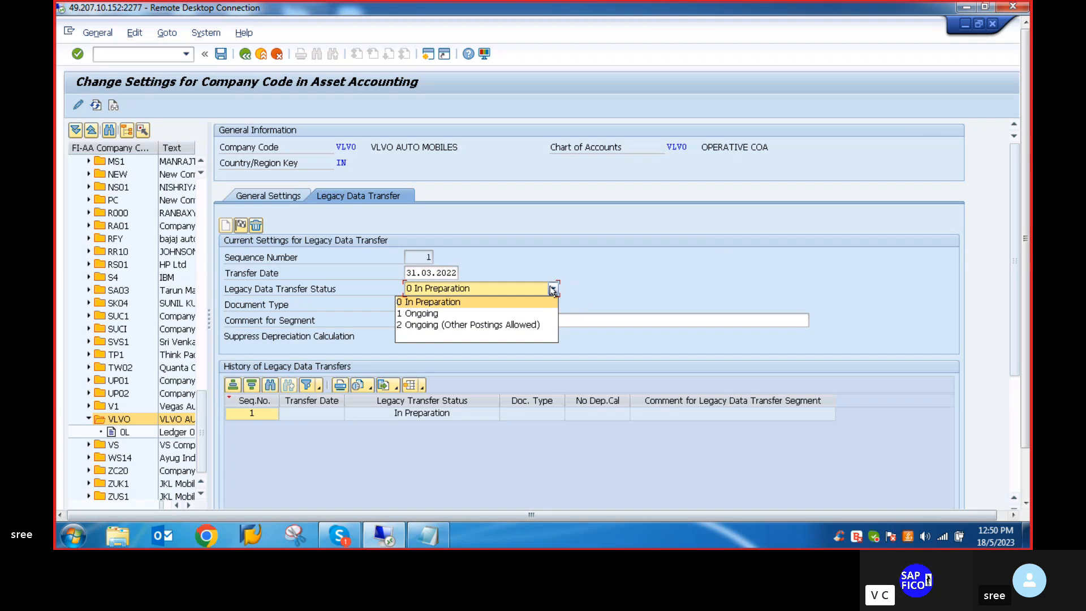
pyautogui.click(434, 303)
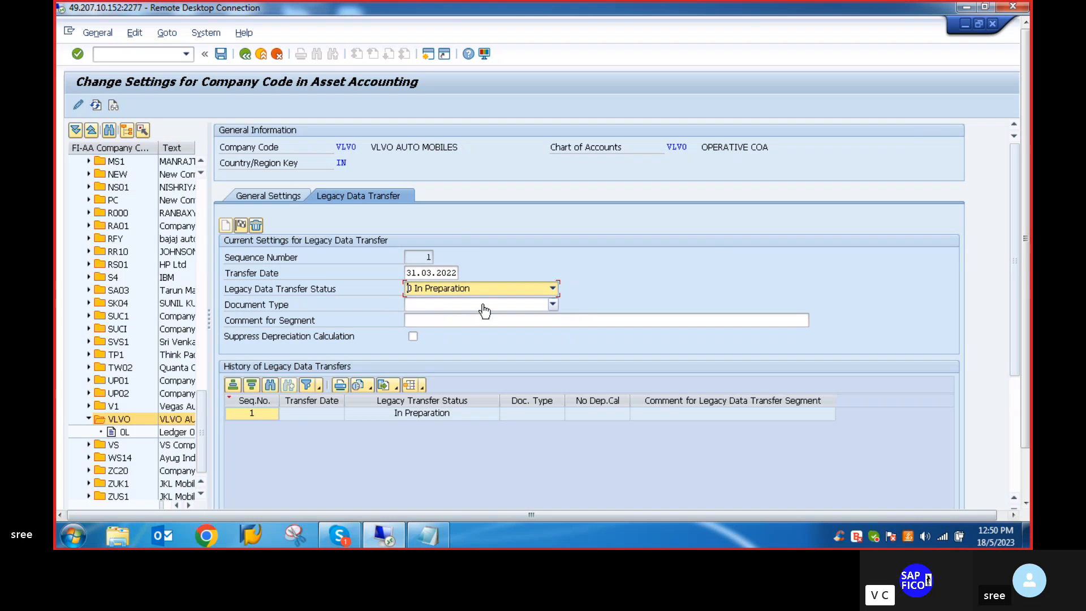
pyautogui.click(553, 305)
pyautogui.click(553, 311)
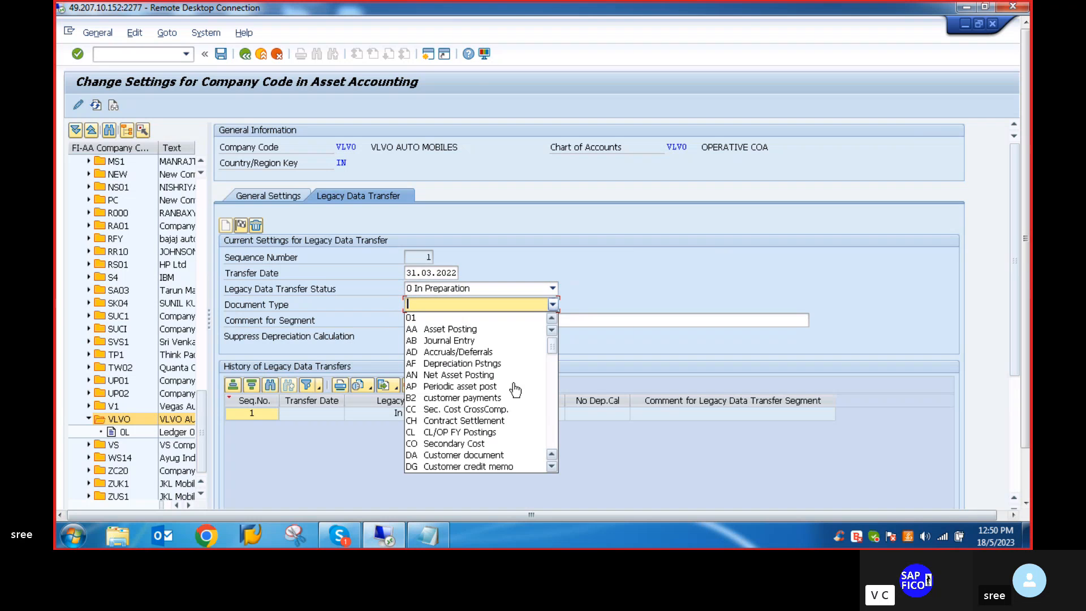
pyautogui.click(472, 330)
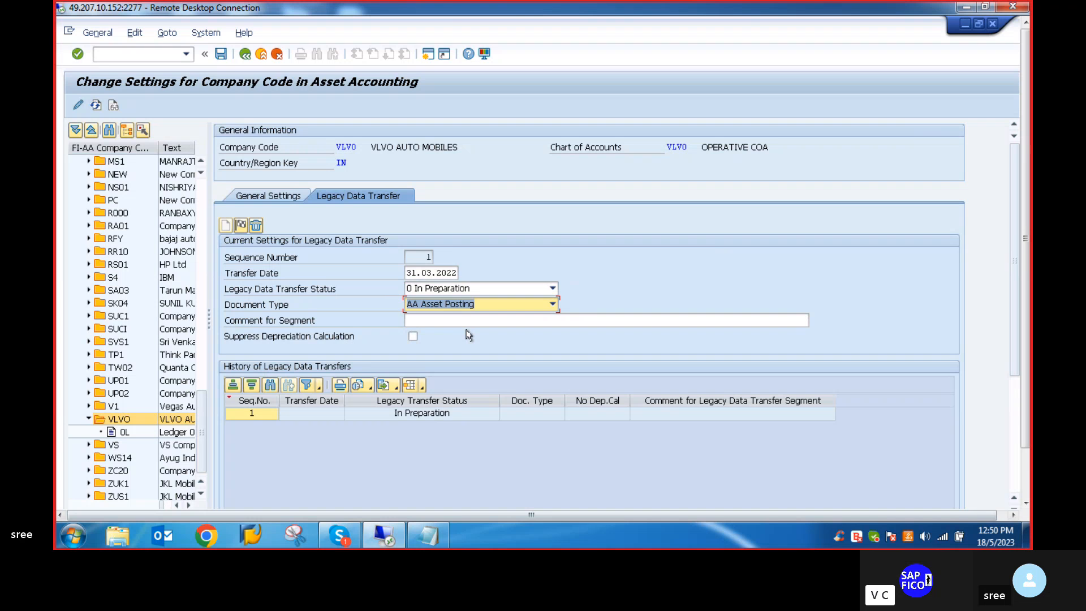
pyautogui.press('Return')
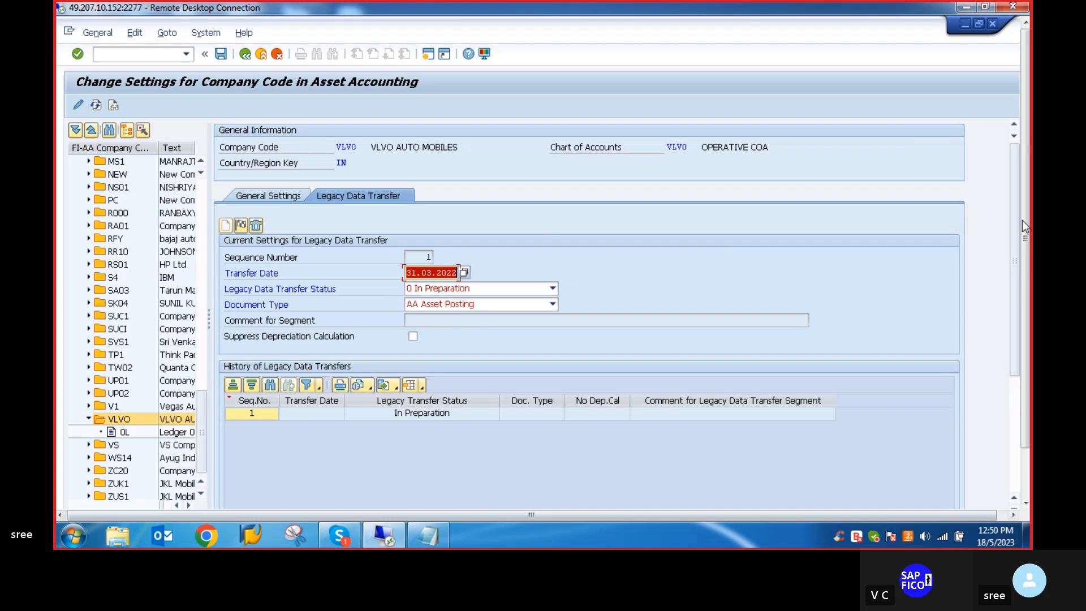
pyautogui.moveTo(1027, 226); pyautogui.dragTo(1027, 286)
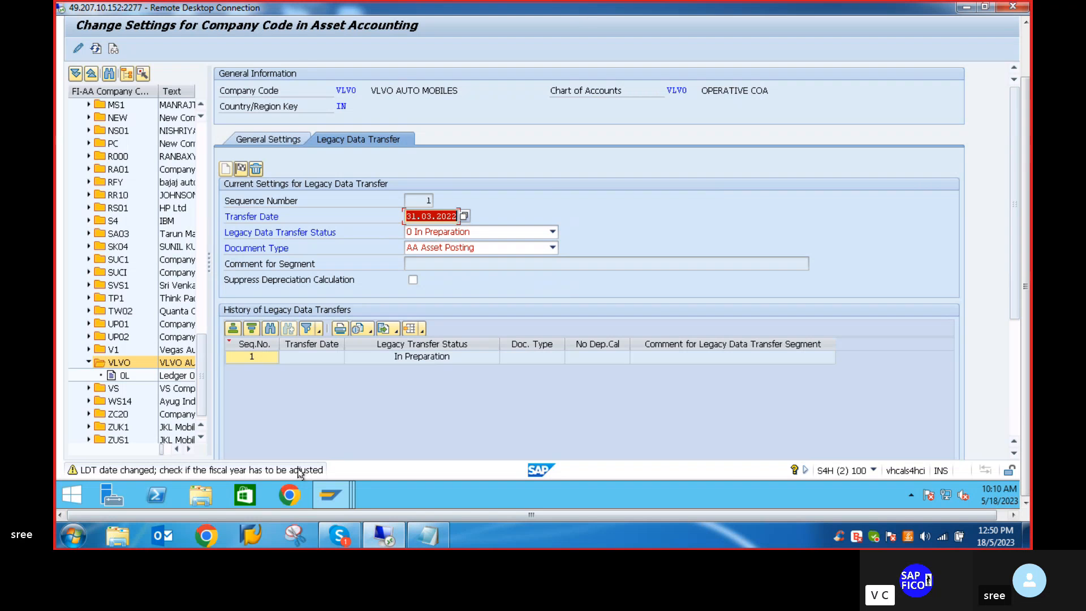
pyautogui.press('Return')
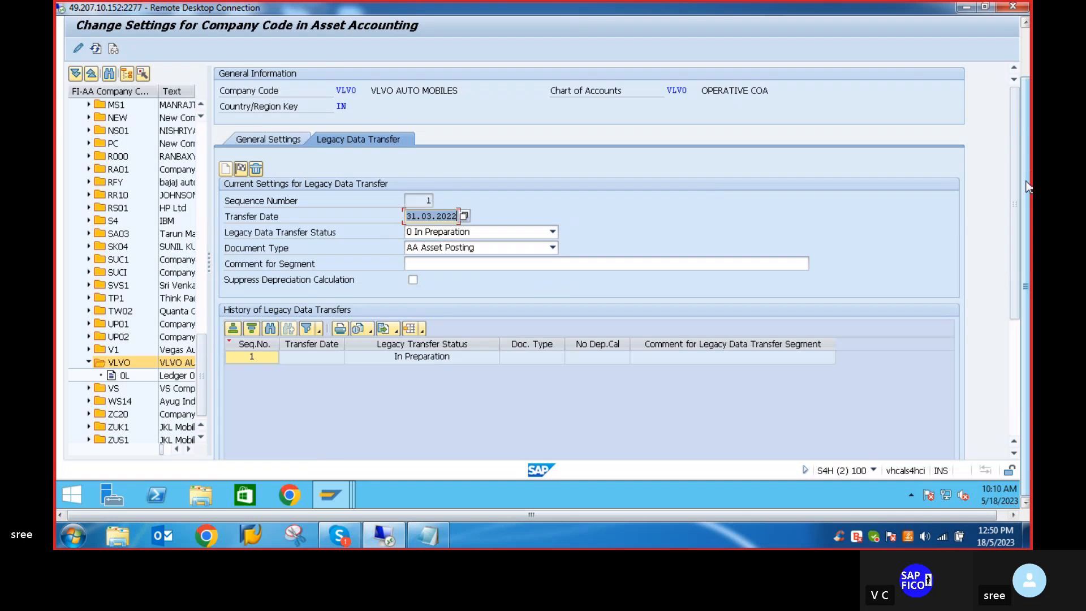
# - Try to save the legacy data transfer settings of company code VLVO and close the message list
pyautogui.moveTo(1027, 187); pyautogui.dragTo(1027, 139)
pyautogui.click(222, 53)
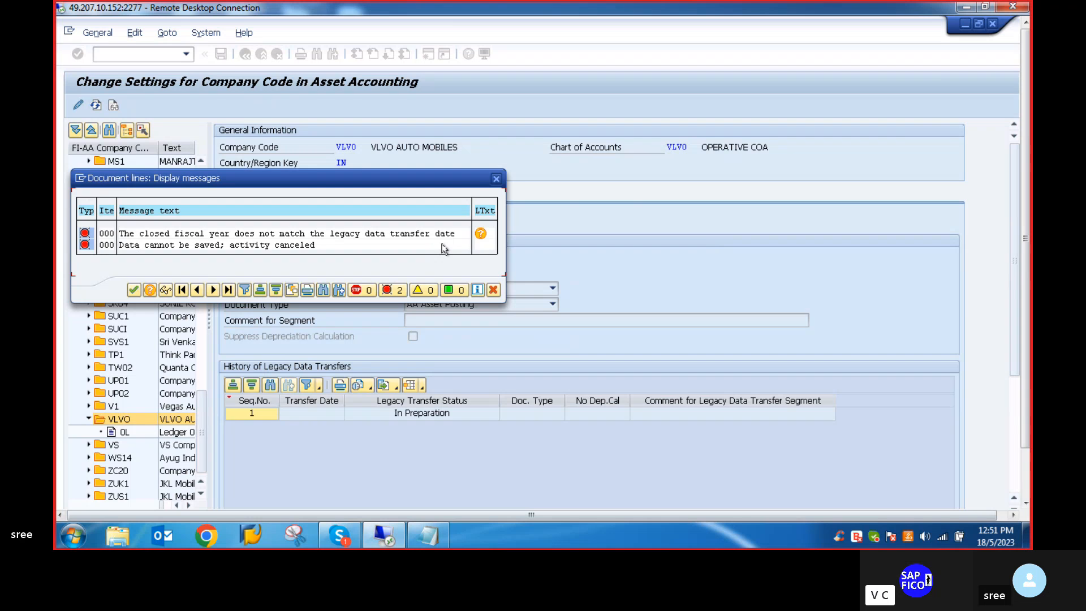
pyautogui.click(503, 187)
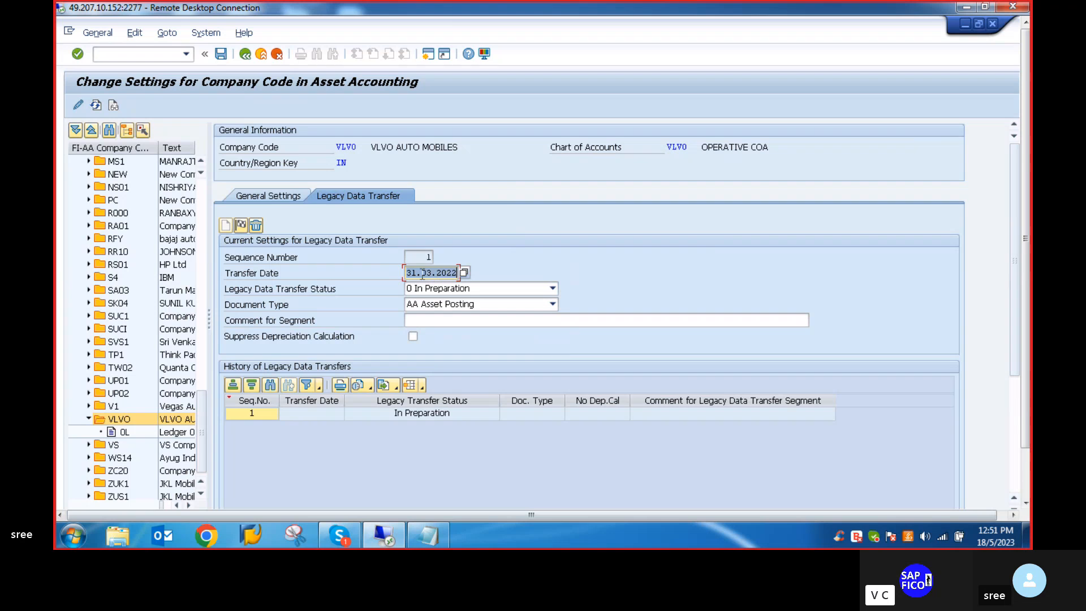
# - Change the legacy data transfer date to 01.01.2023
pyautogui.click(458, 272)
pyautogui.press('BackSpace')
pyautogui.press('BackSpace')
pyautogui.press('BackSpace')
pyautogui.press('BackSpace')
pyautogui.press('BackSpace')
pyautogui.press('BackSpace')
pyautogui.press('BackSpace')
pyautogui.press('BackSpace')
pyautogui.press('BackSpace')
pyautogui.press('BackSpace')
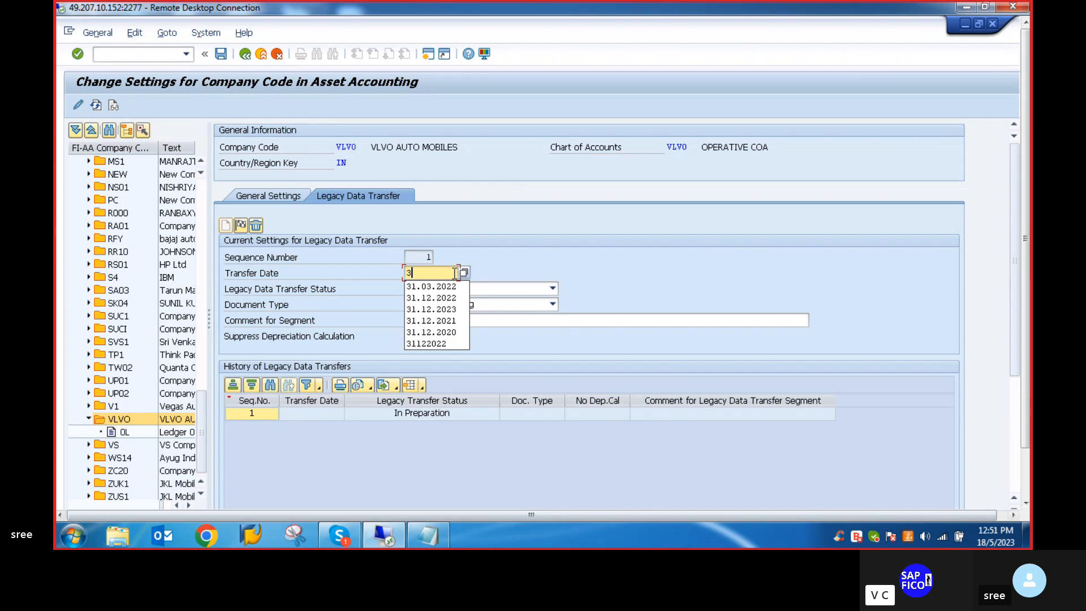
pyautogui.write('01.0')
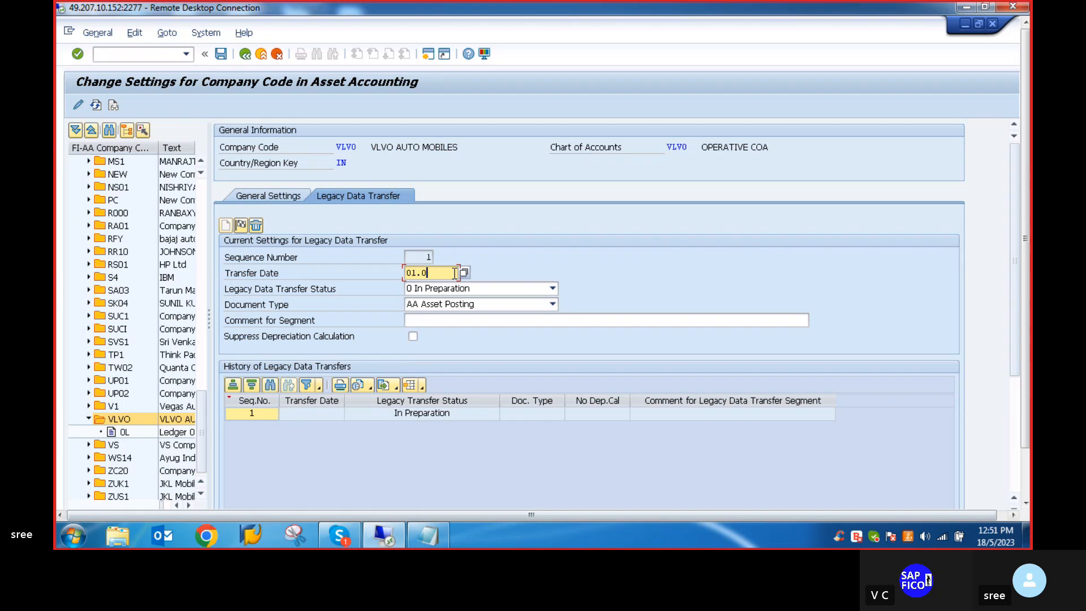
pyautogui.write('1.2023')
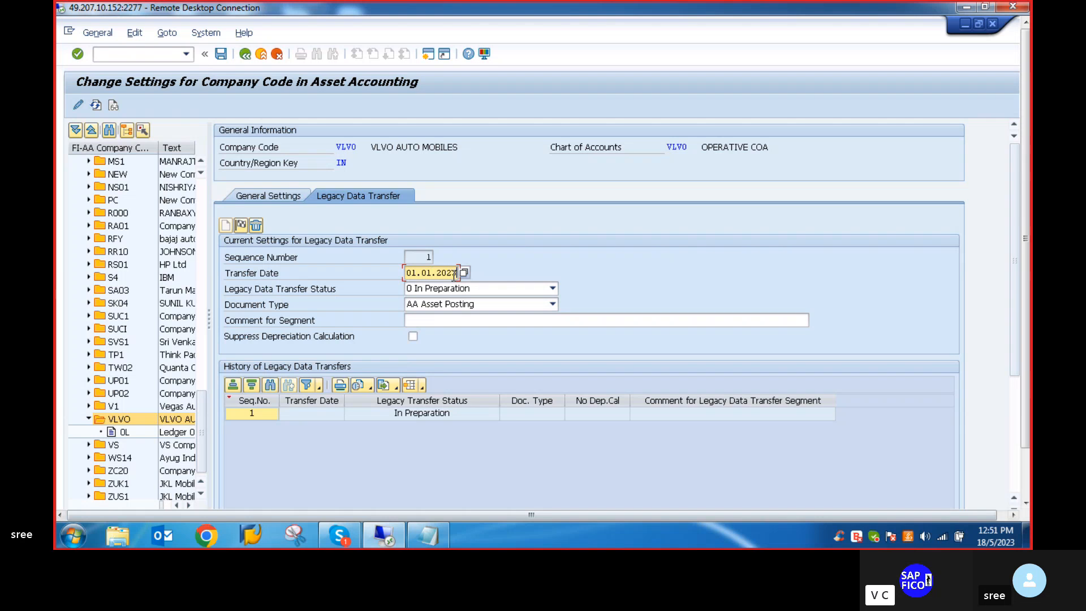
pyautogui.press('Return')
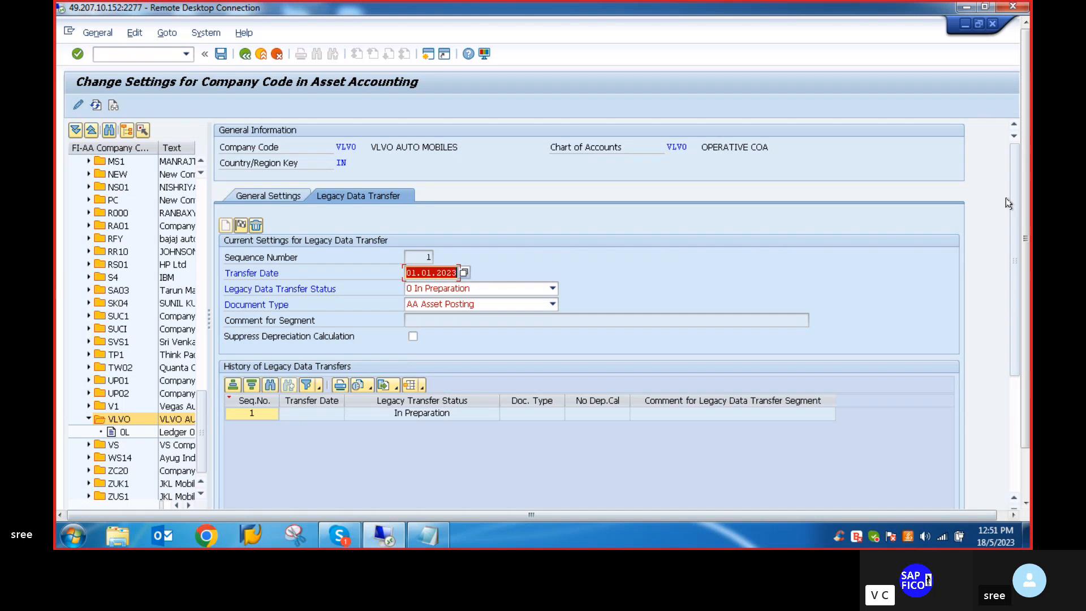
# - Try to change the legacy data transfer date to 01.03.2022 and close the message list
pyautogui.click(430, 274)
pyautogui.press('BackSpace')
pyautogui.write('3')
pyautogui.press('Right')
pyautogui.press('Right')
pyautogui.press('Right')
pyautogui.press('BackSpace')
pyautogui.press('BackSpace')
pyautogui.press('BackSpace')
pyautogui.press('BackSpace')
pyautogui.press('BackSpace')
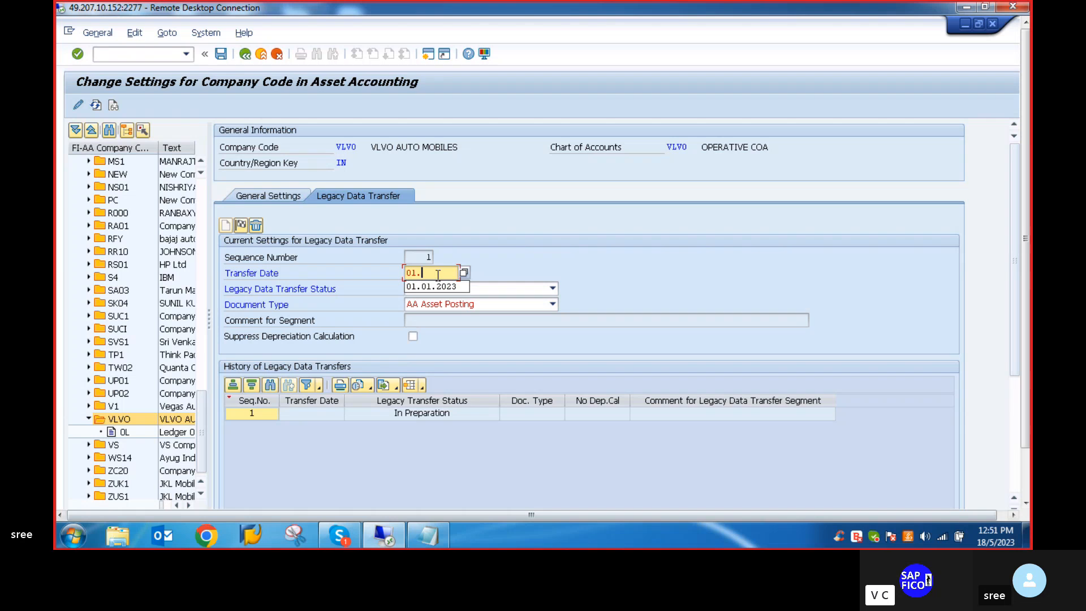
pyautogui.write('03.2022')
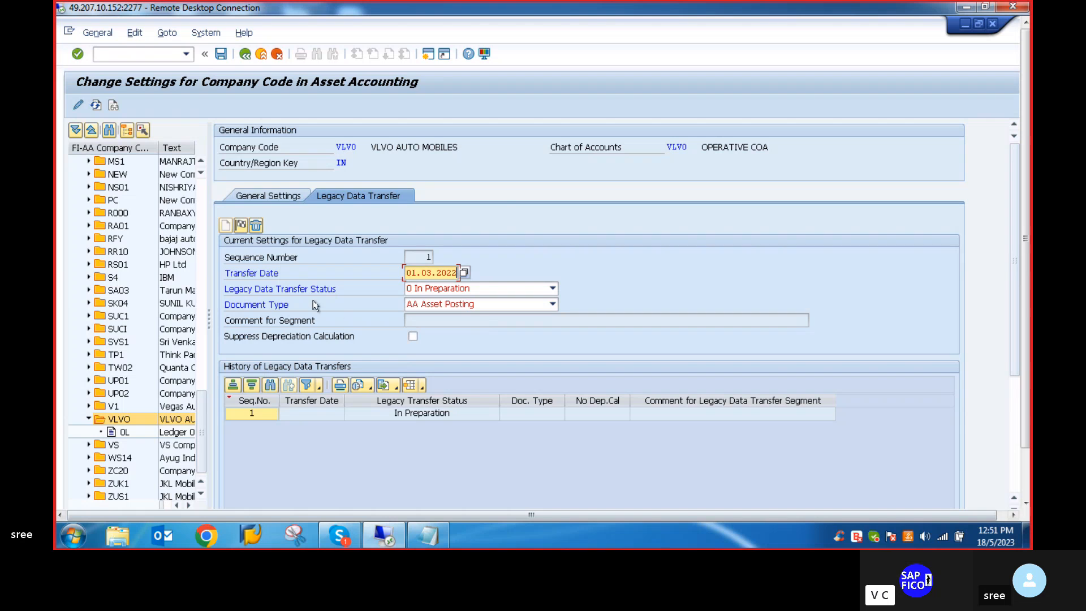
pyautogui.press('Return')
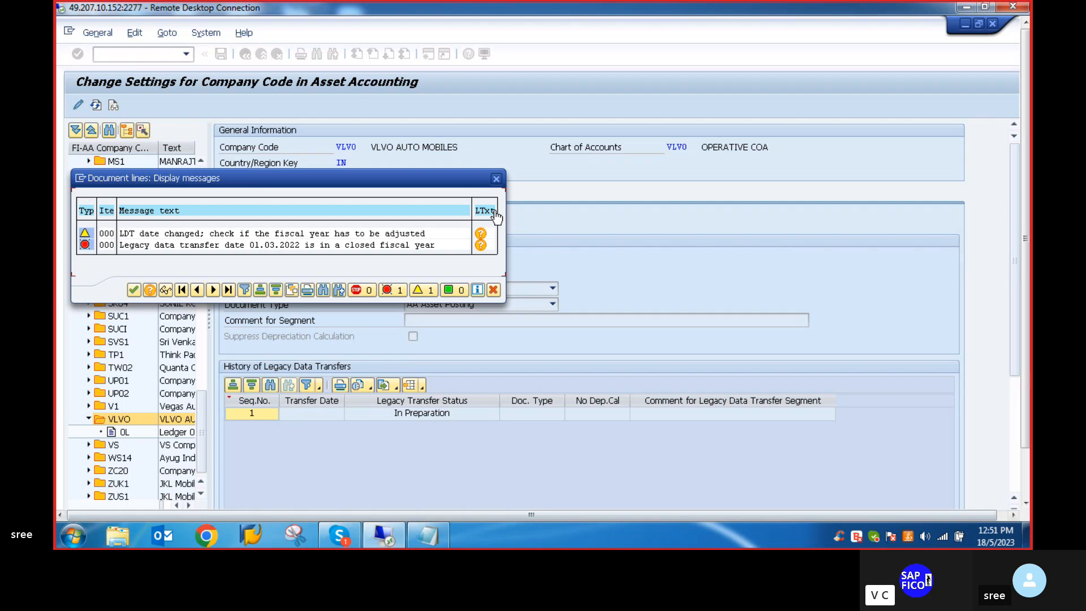
pyautogui.click(497, 179)
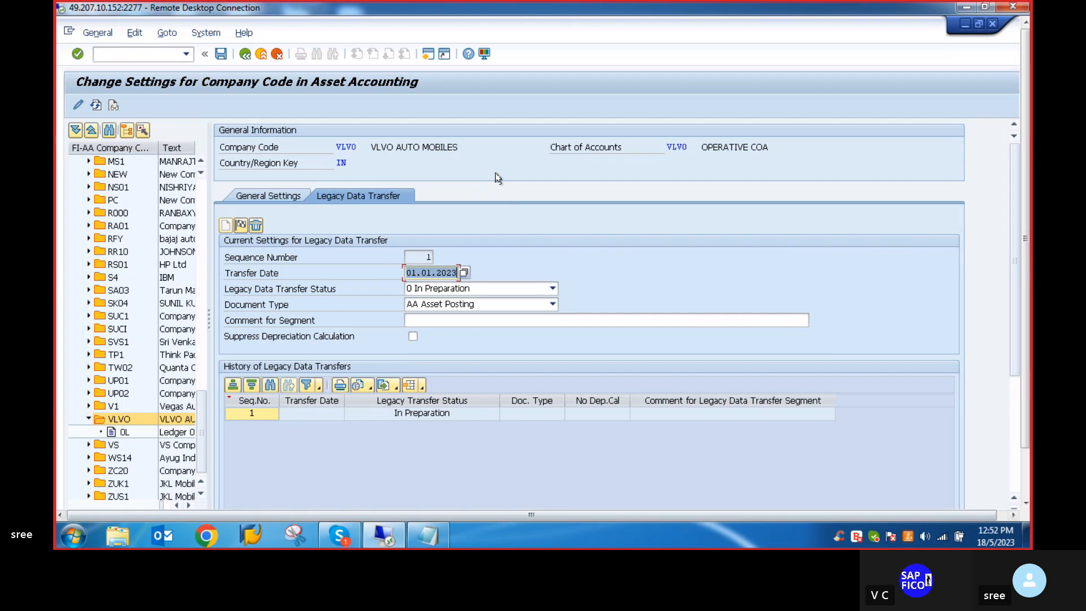
# - Clear the transfer date of the legacy data transfer segment
pyautogui.press('BackSpace')
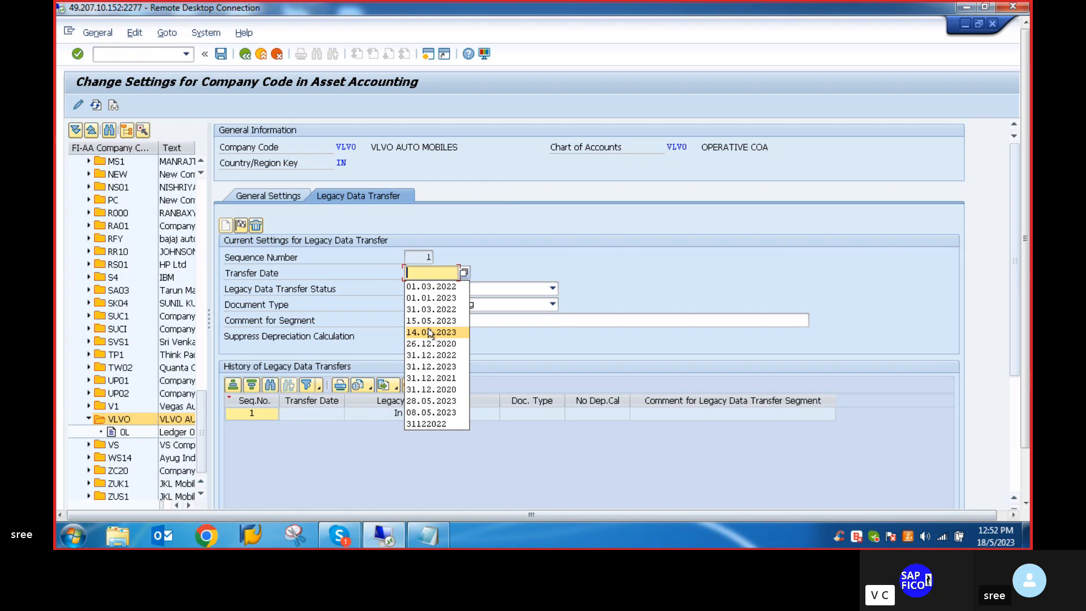
pyautogui.click(417, 272)
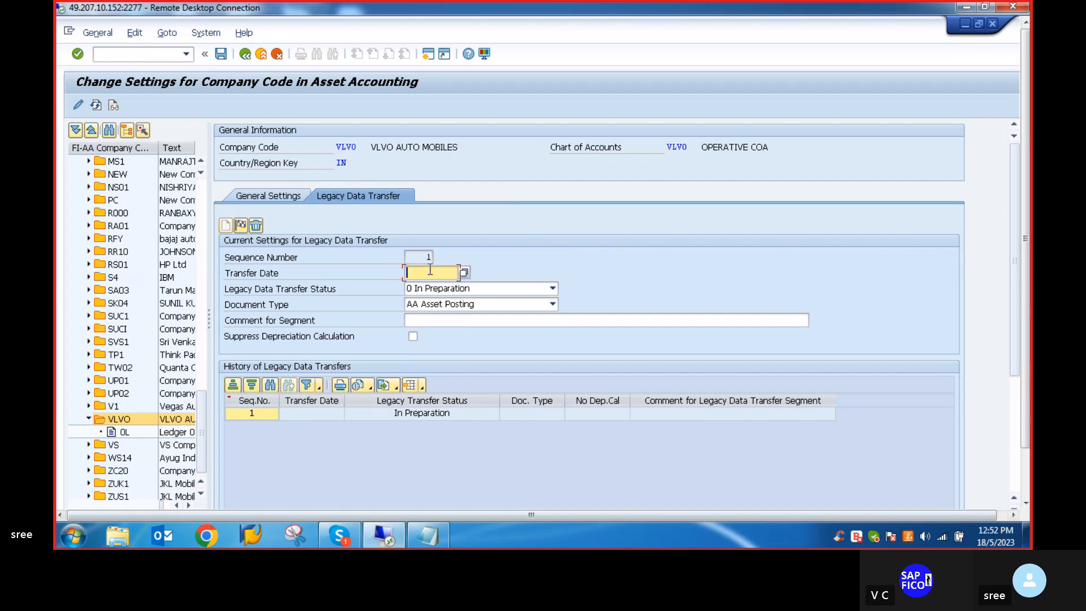
pyautogui.click(430, 271)
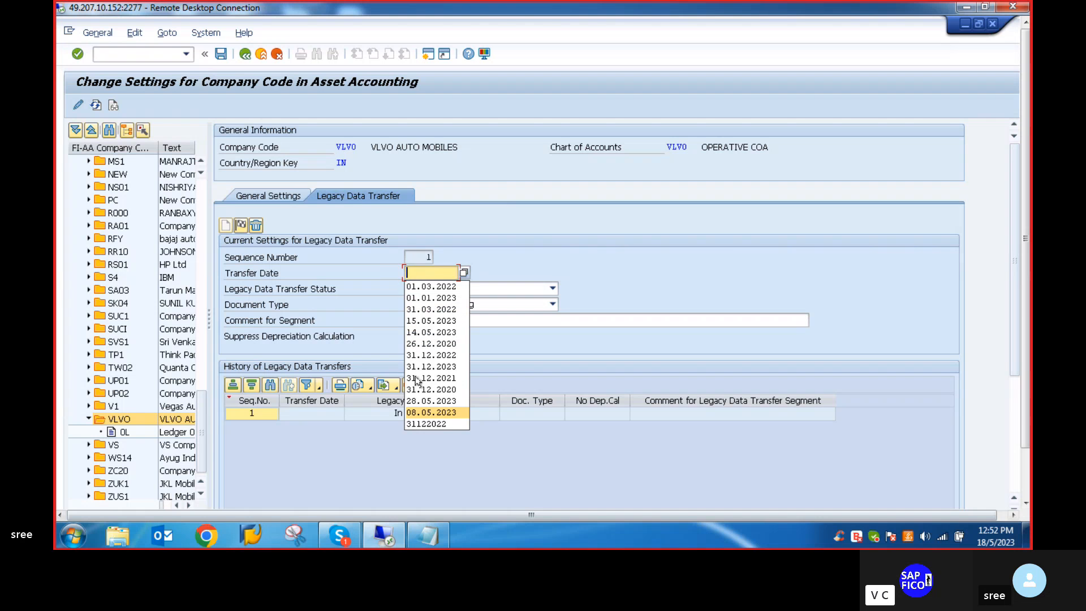
pyautogui.click(429, 276)
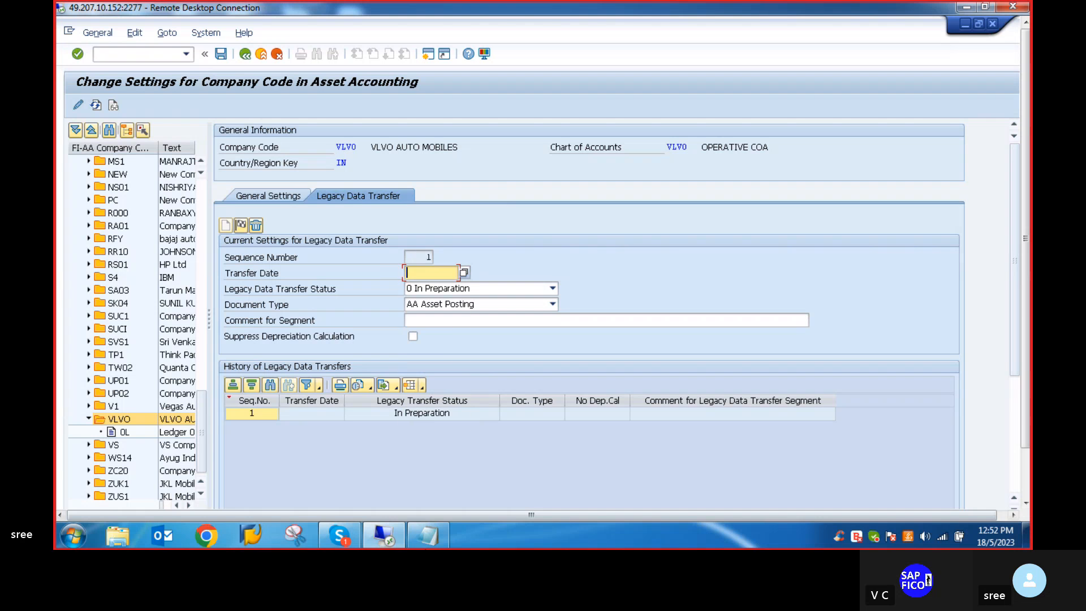
# - Unmute and re-mute the microphone in the Skype call, return to the remote desktop session and close the floating call window
pyautogui.click(340, 534)
pyautogui.click(495, 498)
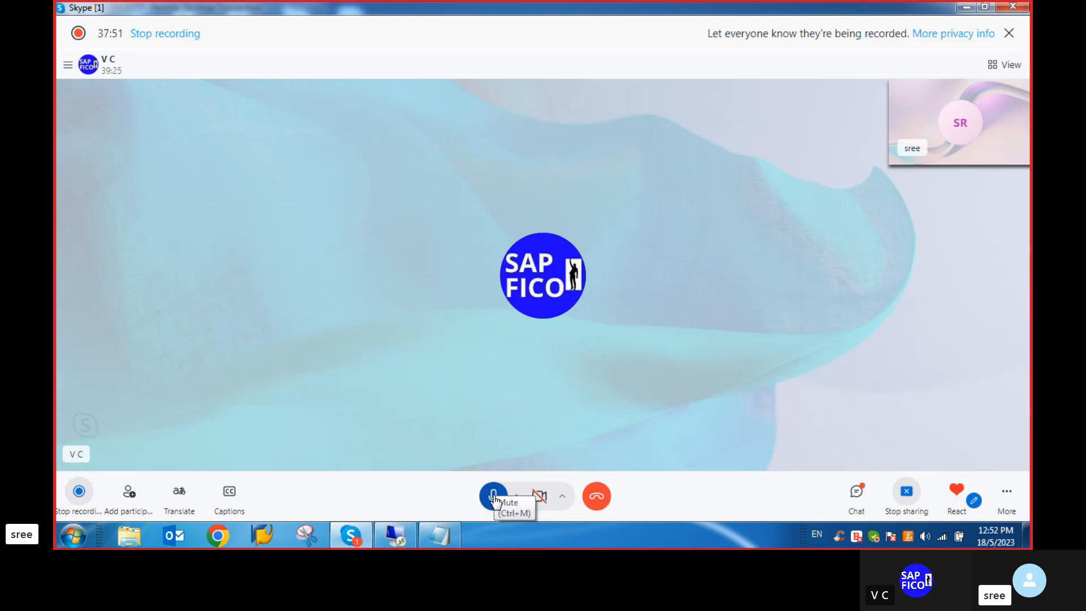
pyautogui.click(495, 500)
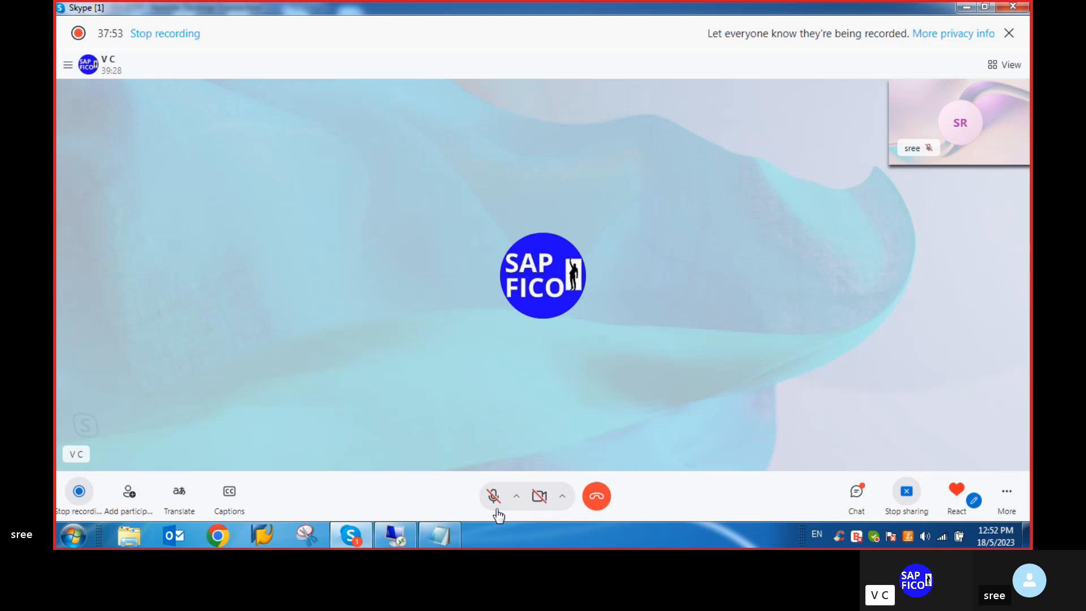
pyautogui.click(396, 535)
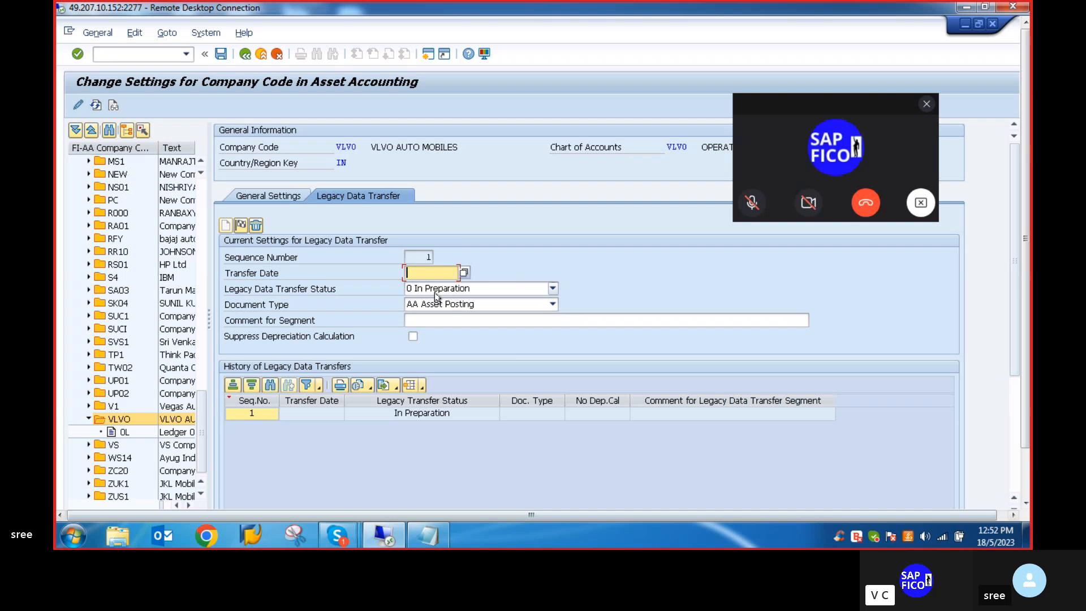
pyautogui.click(927, 105)
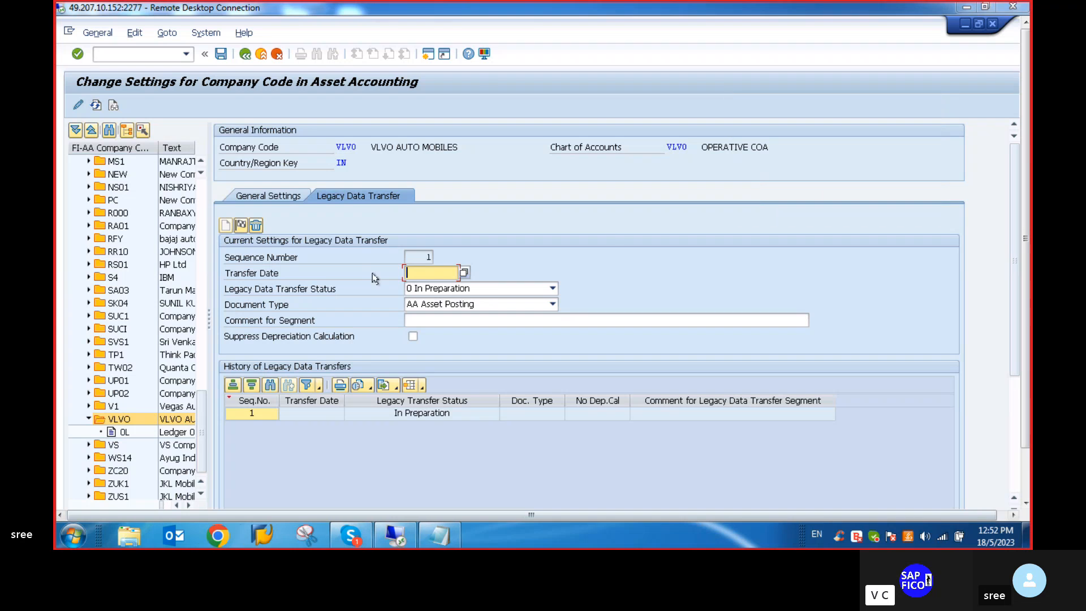
# - Set the legacy data transfer date to 01.05.2023, accept the entry and save the settings of company code VLVO
pyautogui.click(429, 277)
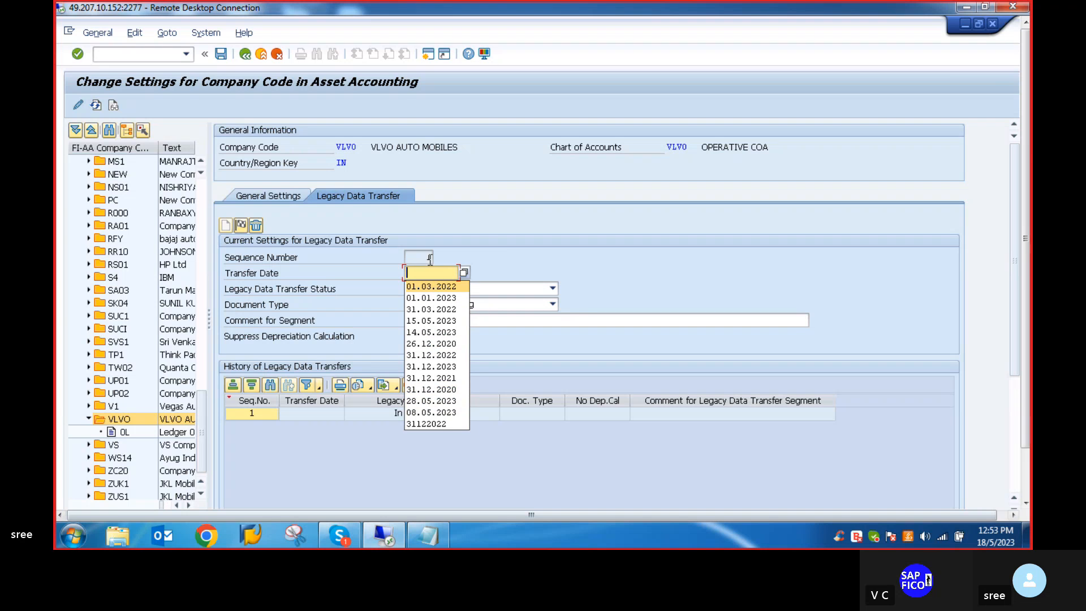
pyautogui.write('0')
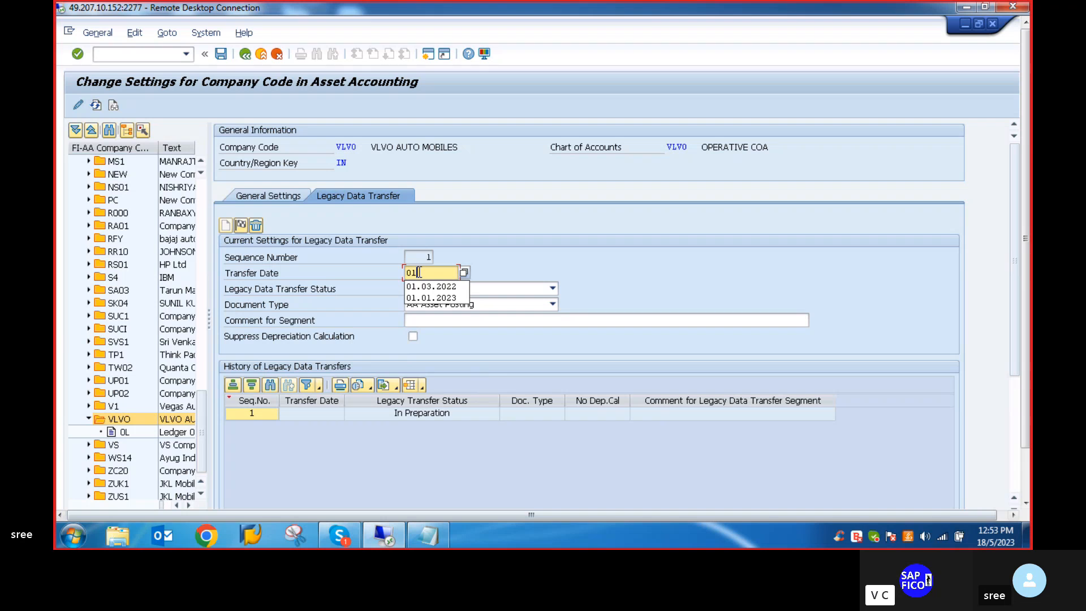
pyautogui.write('1.05')
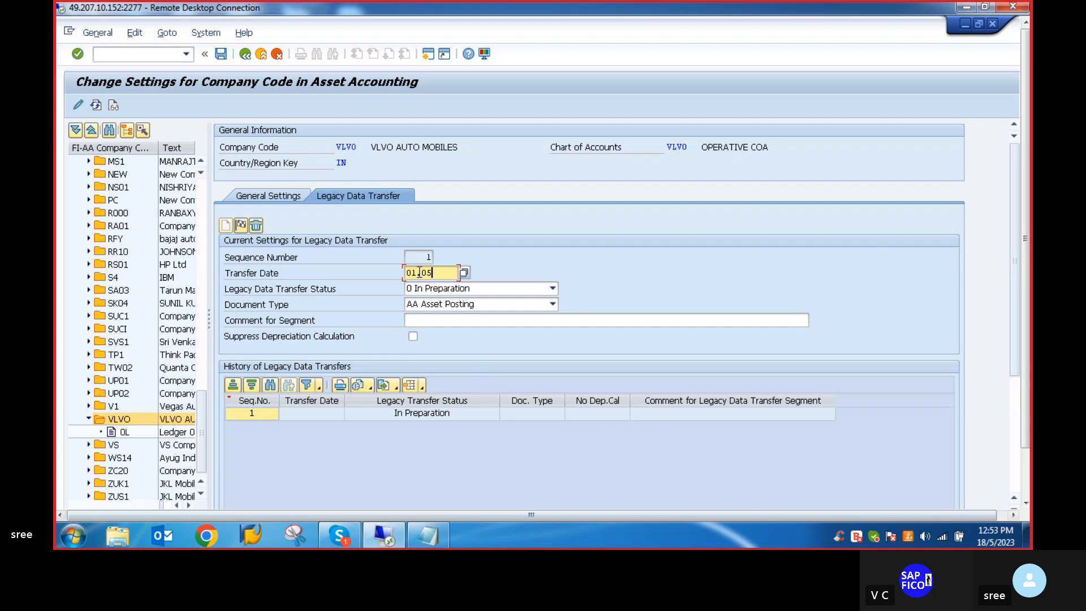
pyautogui.write('.2023')
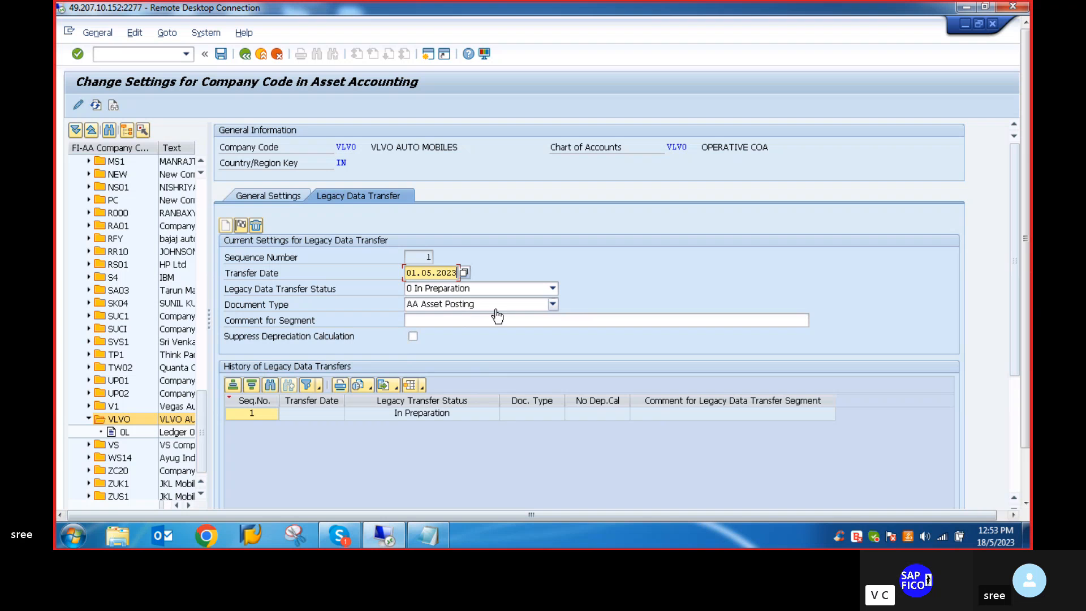
pyautogui.press('Return')
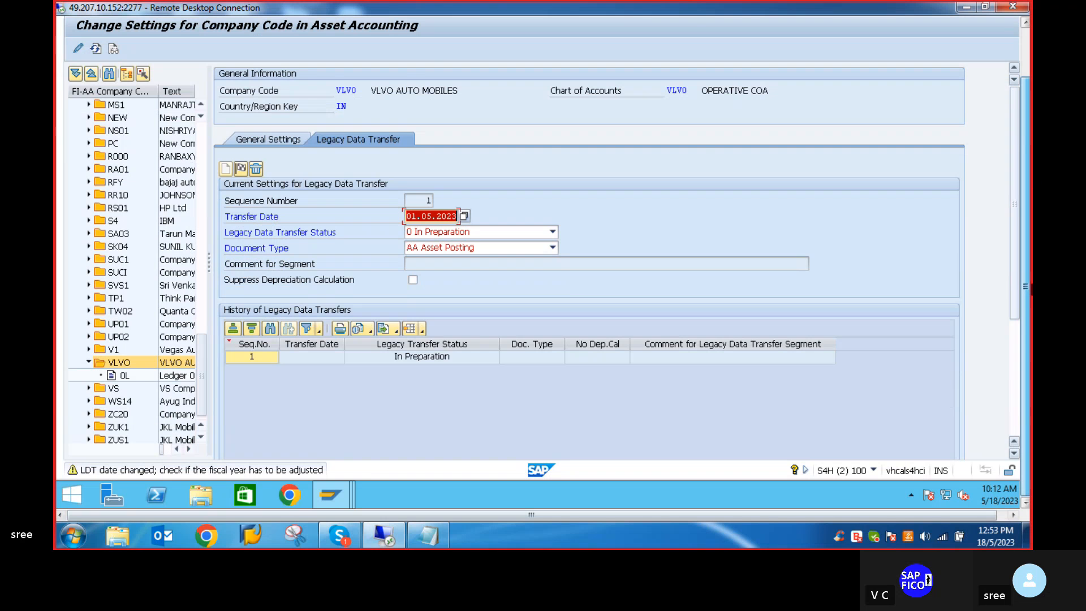
pyautogui.moveTo(1027, 289); pyautogui.dragTo(979, 148)
pyautogui.press('Return')
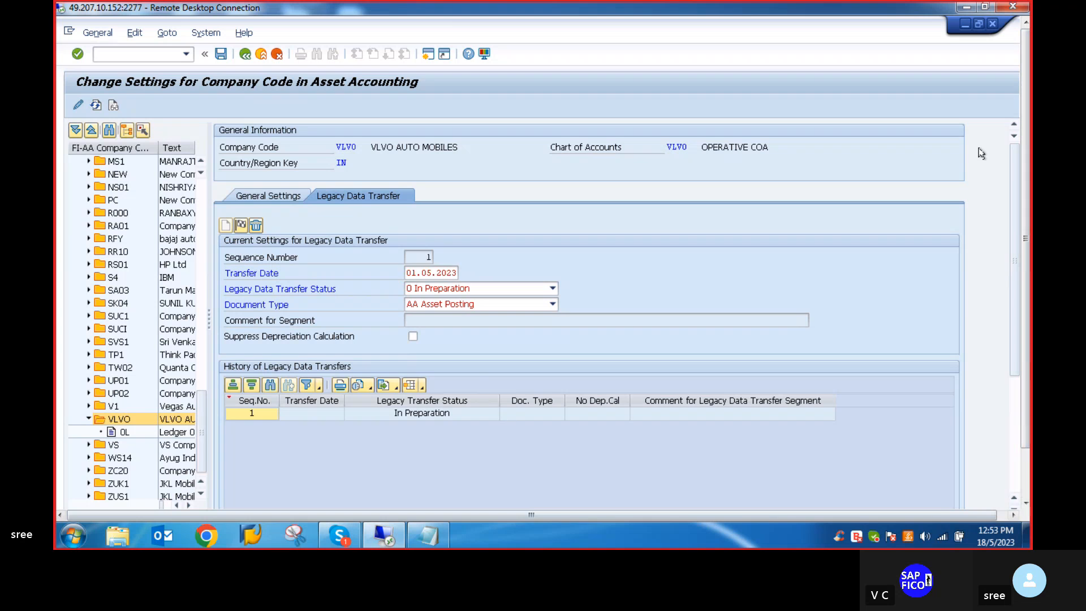
pyautogui.click(220, 55)
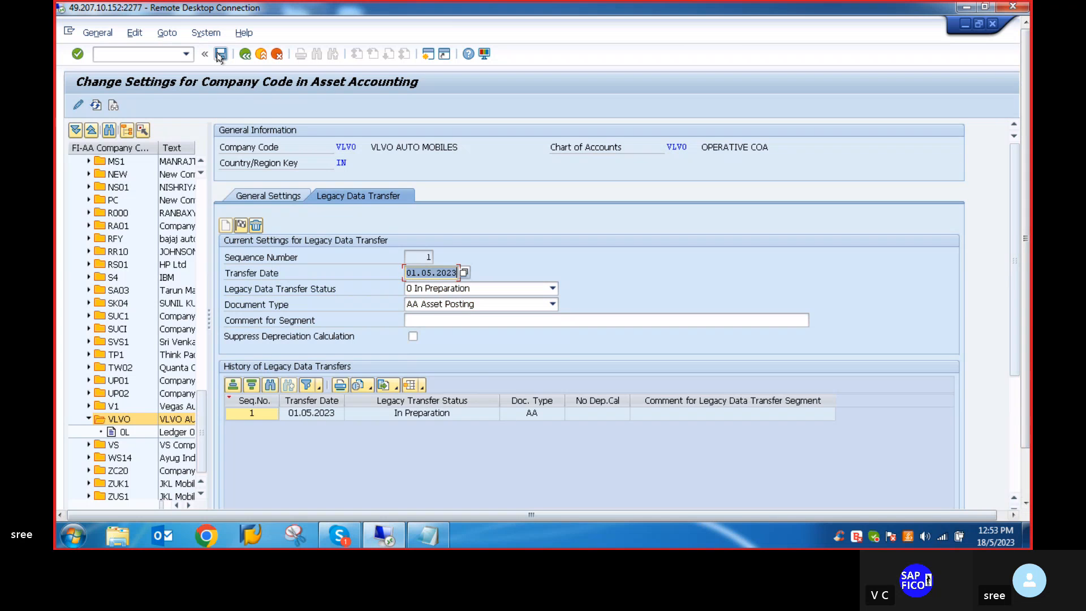
pyautogui.moveTo(1026, 165); pyautogui.dragTo(1024, 232)
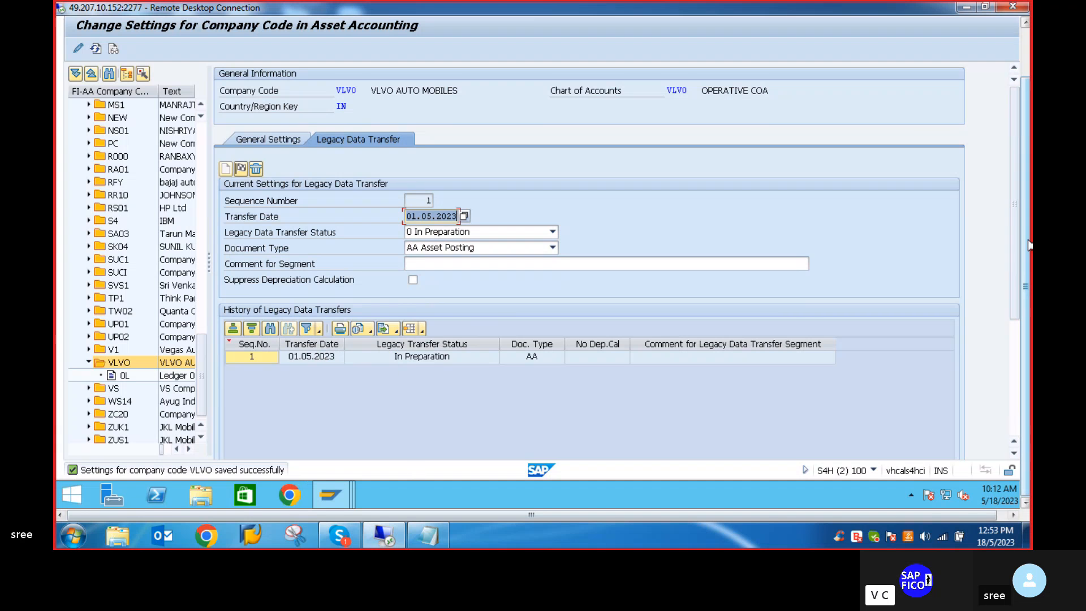
pyautogui.moveTo(1028, 245); pyautogui.dragTo(1013, 164)
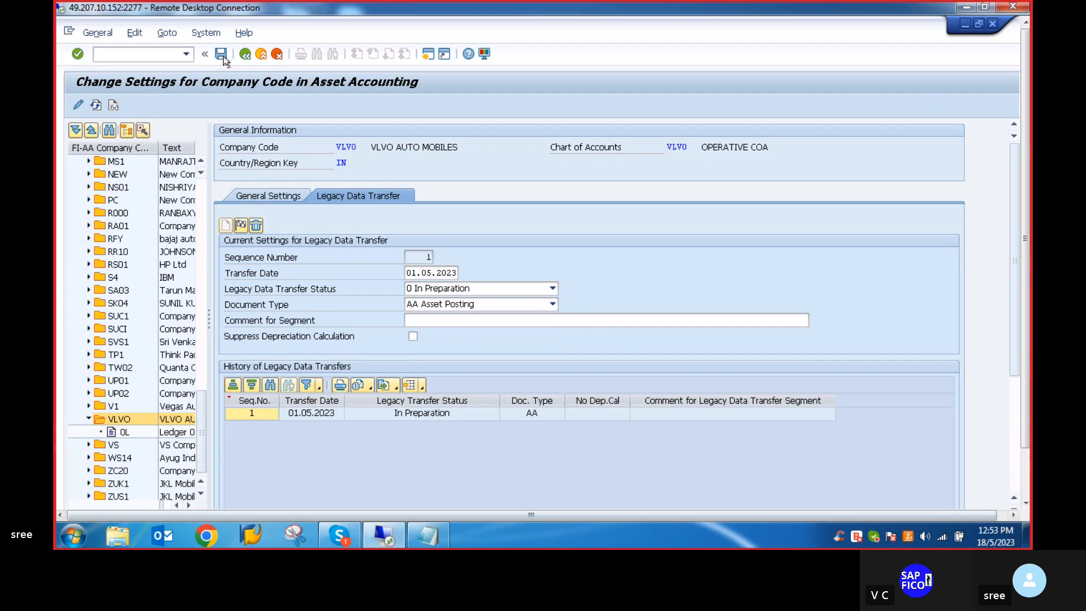
# - Leave the asset accounting settings and open the Balance Carryforward transaction with code FAGLGVTR
pyautogui.click(110, 55)
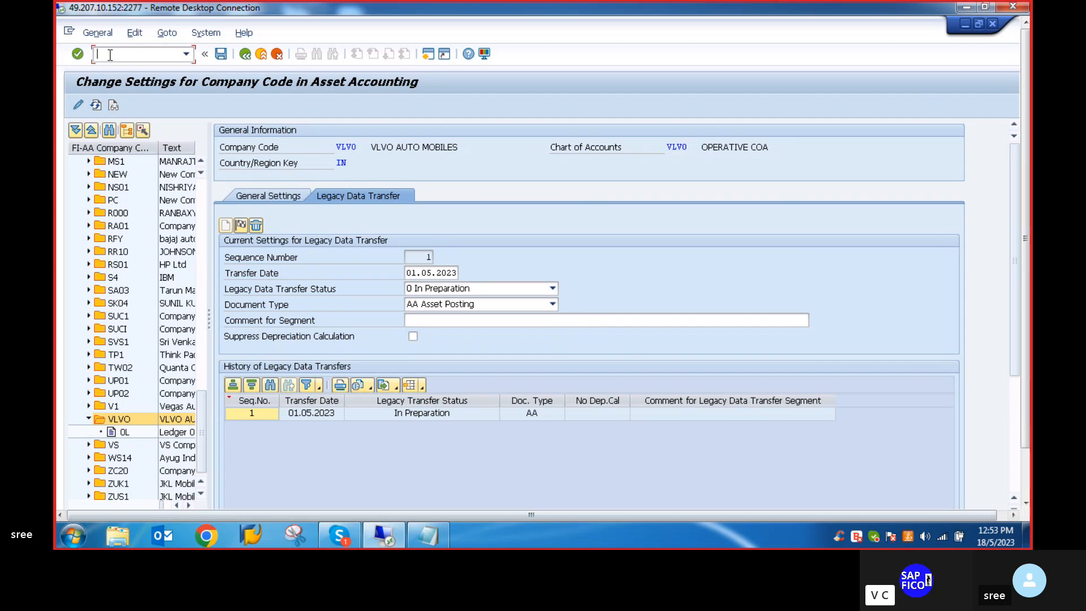
pyautogui.write('/n')
pyautogui.press('Return')
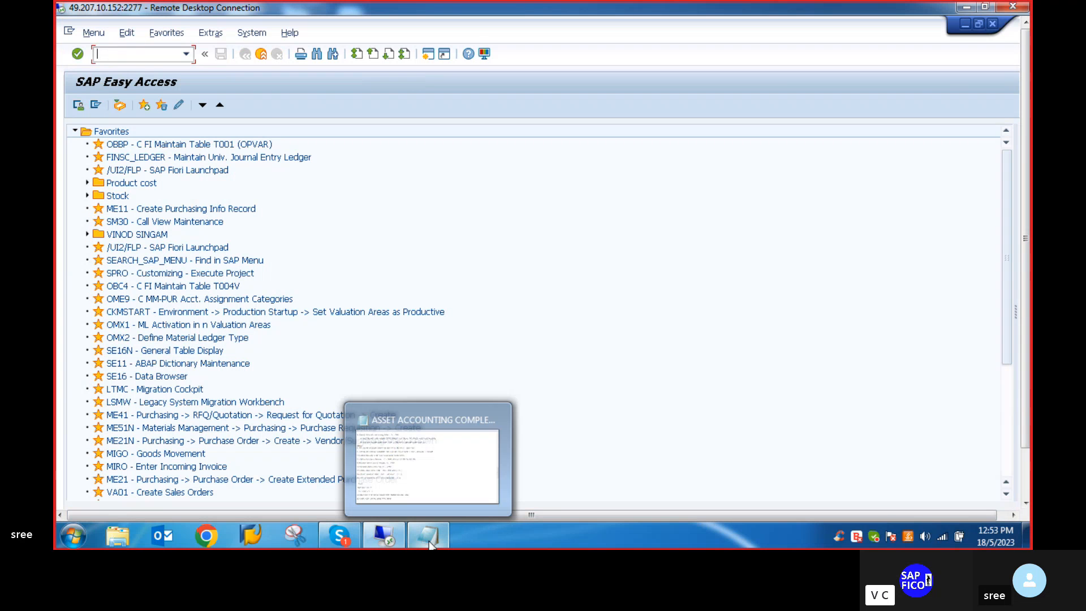
pyautogui.write('F')
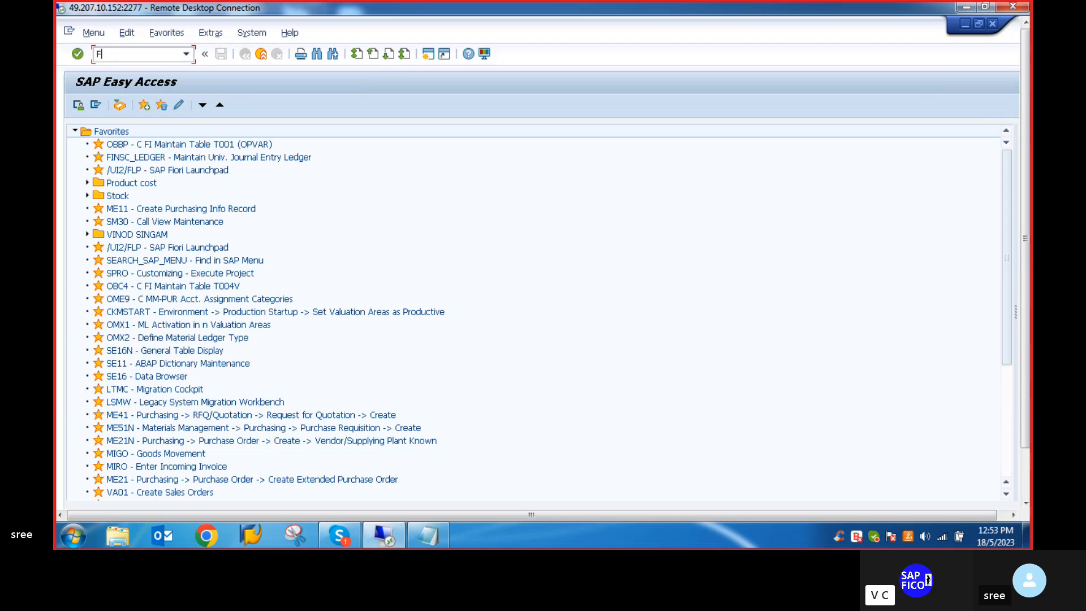
pyautogui.write('AGLGVTR')
pyautogui.press('Return')
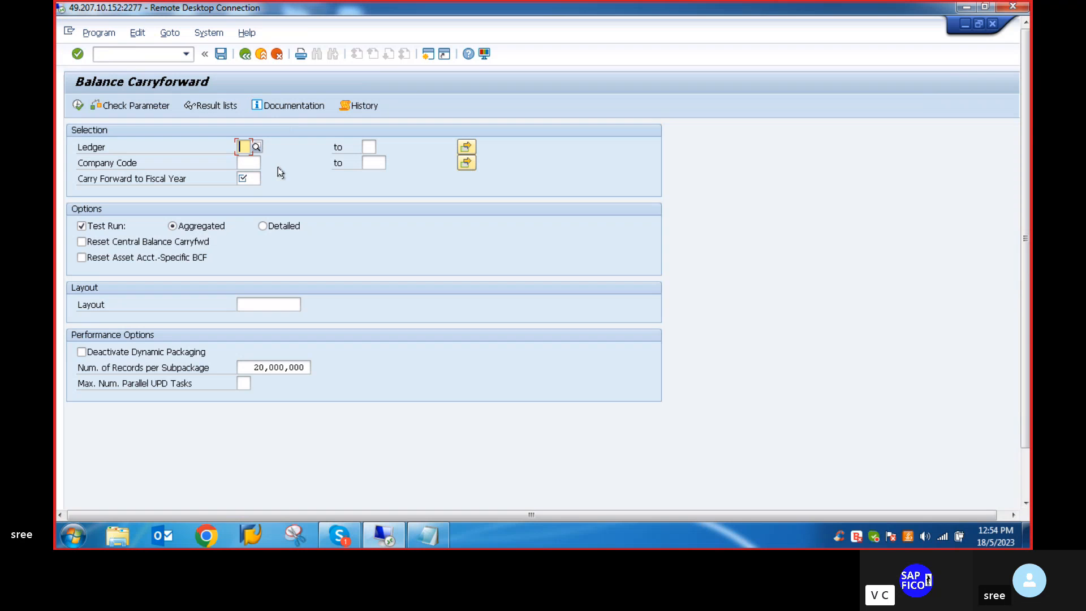
# - Run the balance carryforward as a test for ledger 0L, company code VLVO and fiscal year 2023, and review the balances
pyautogui.write('0L')
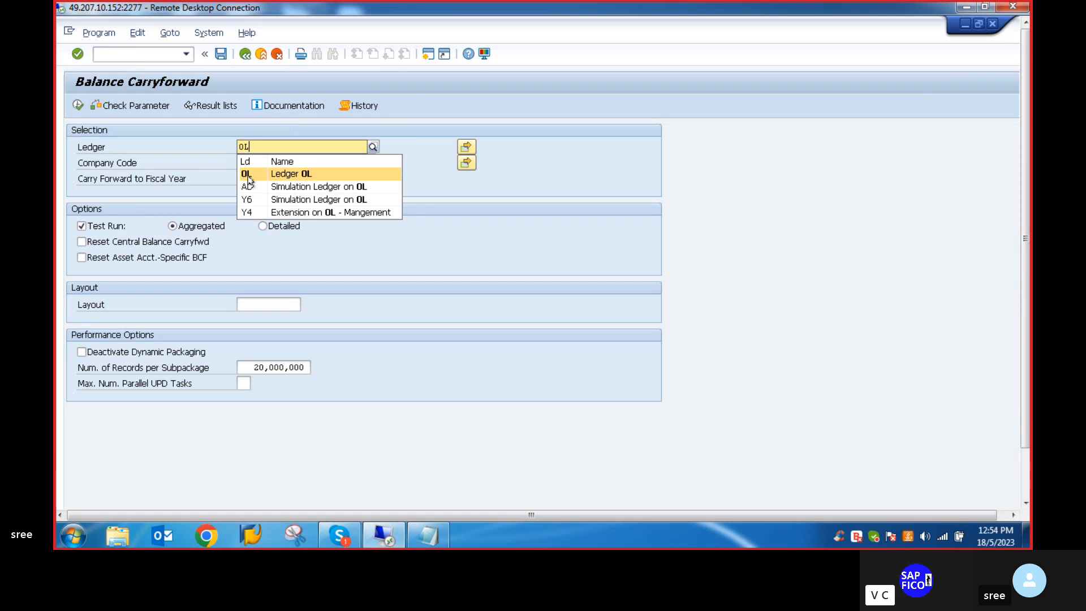
pyautogui.click(246, 175)
pyautogui.click(248, 163)
pyautogui.write('VLVO')
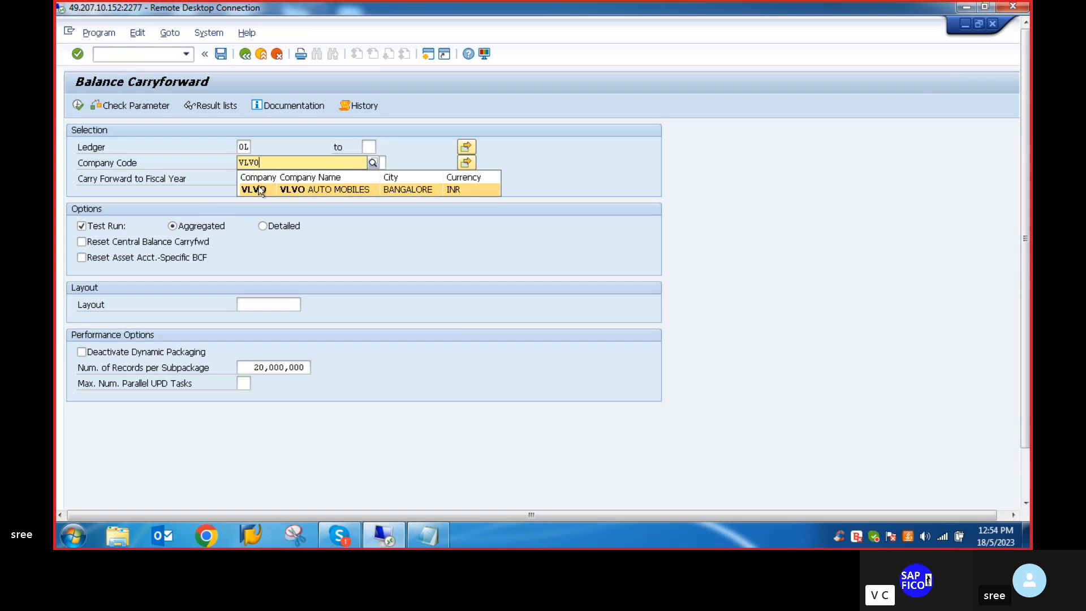
pyautogui.click(261, 190)
pyautogui.click(251, 178)
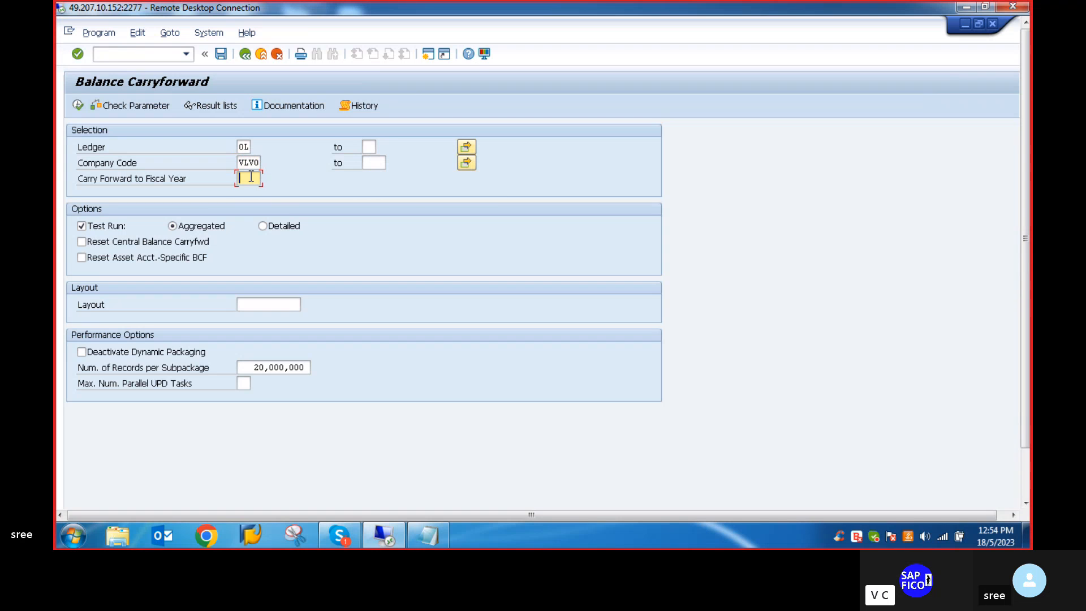
pyautogui.write('2')
pyautogui.click(252, 193)
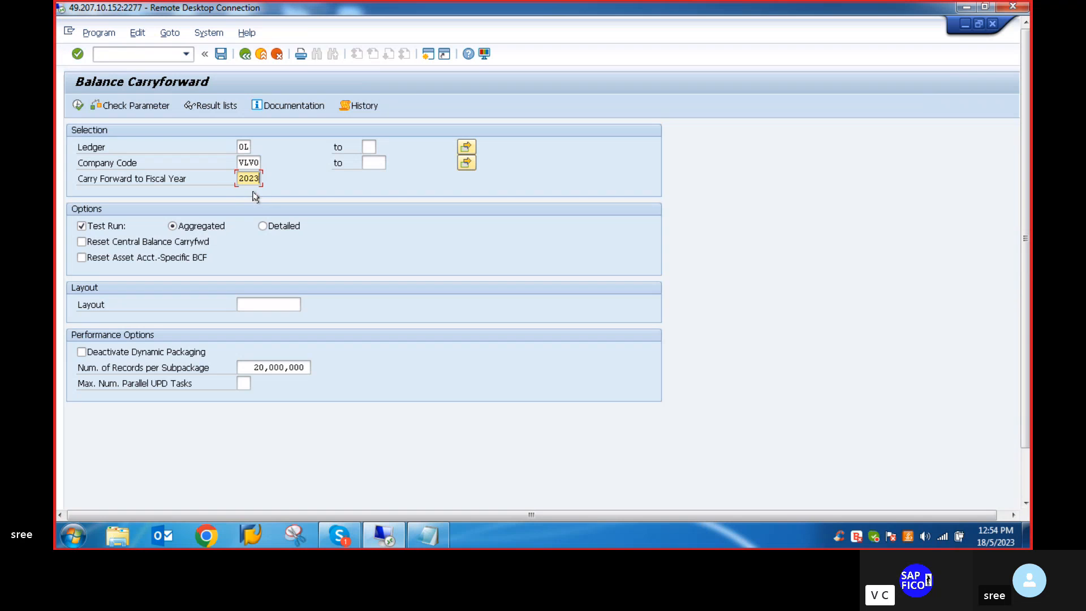
pyautogui.click(78, 106)
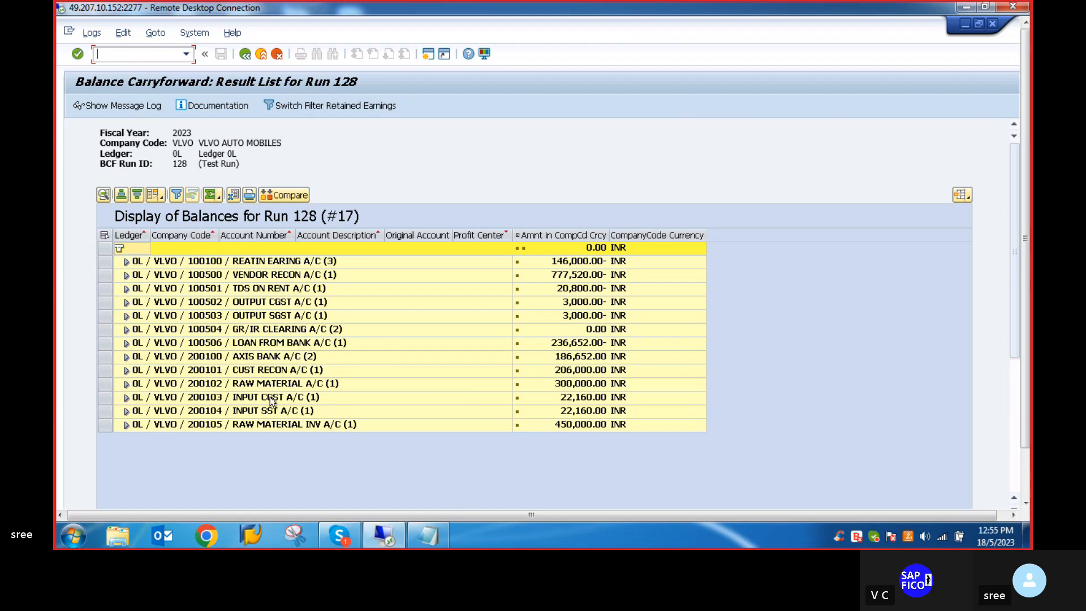
pyautogui.moveTo(1017, 312); pyautogui.dragTo(1003, 254)
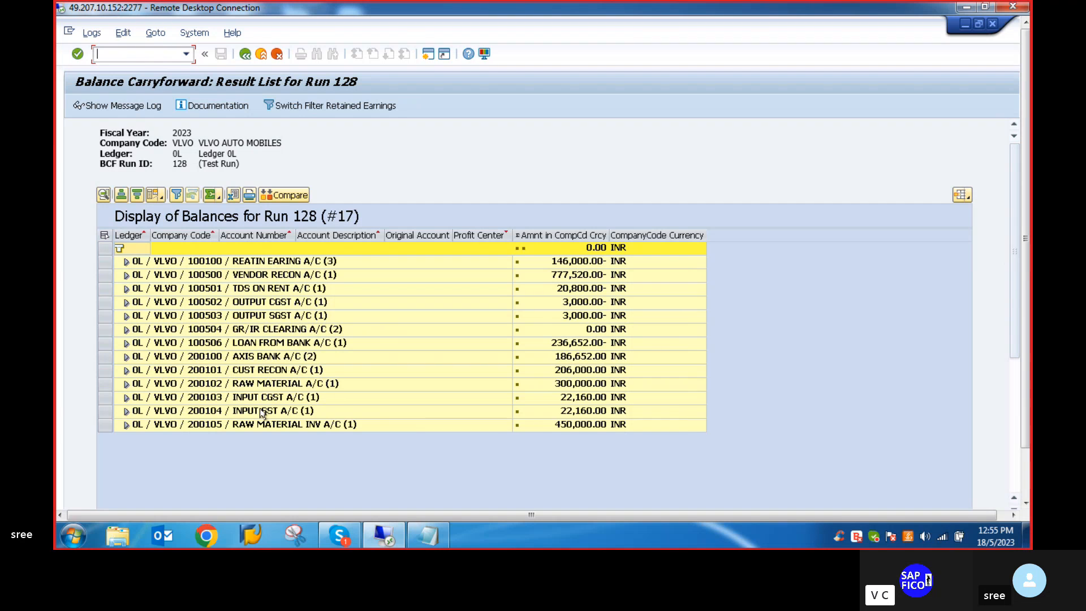
# - Turn off the test run, execute the balance carryforward as an update run and return to the selection screen
pyautogui.click(244, 55)
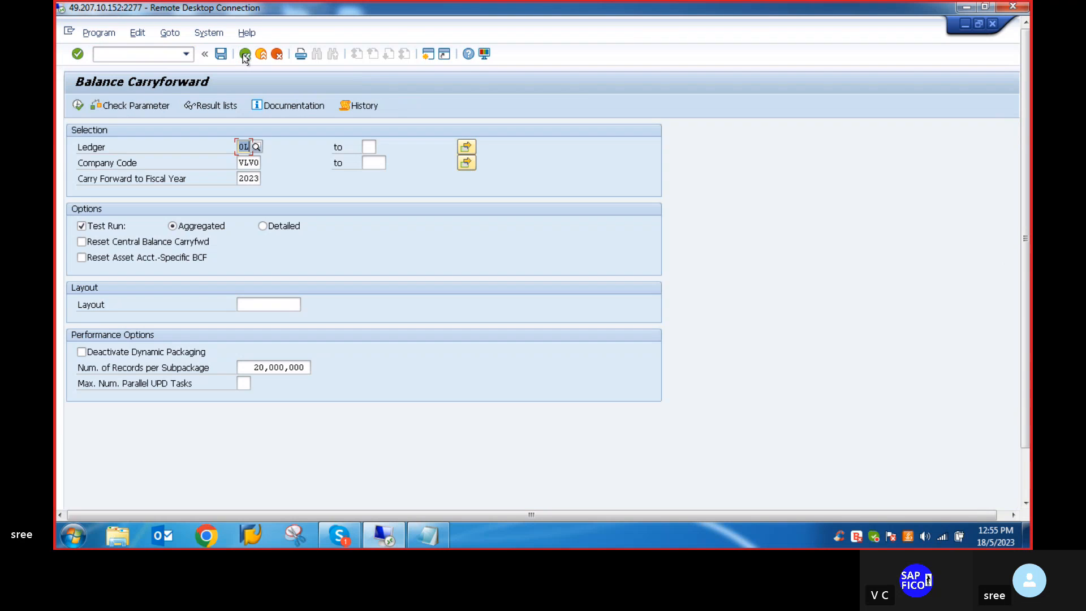
pyautogui.click(81, 226)
pyautogui.click(81, 226)
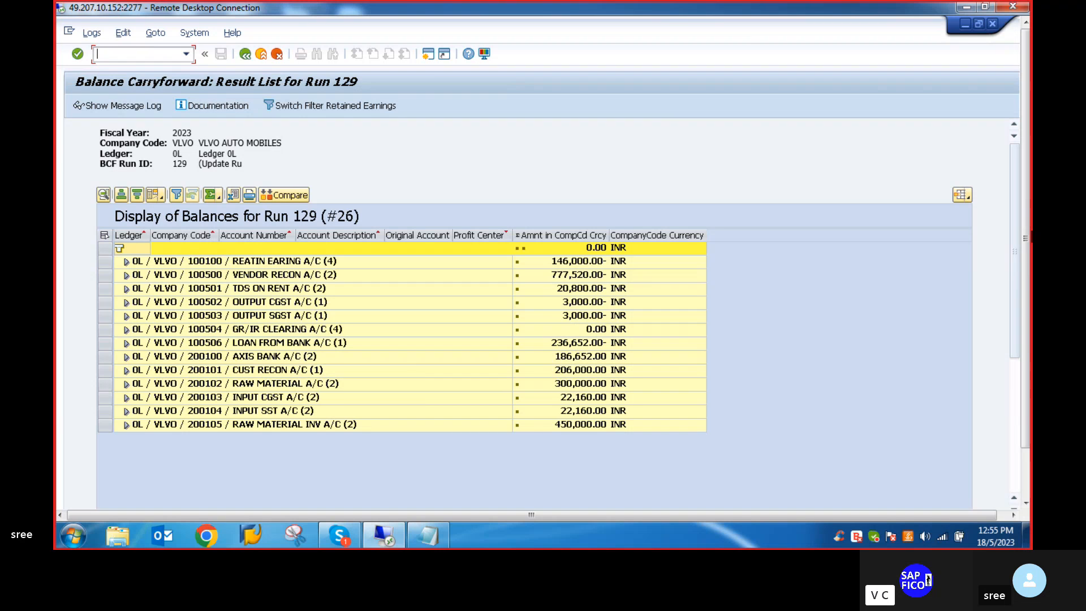
pyautogui.click(244, 54)
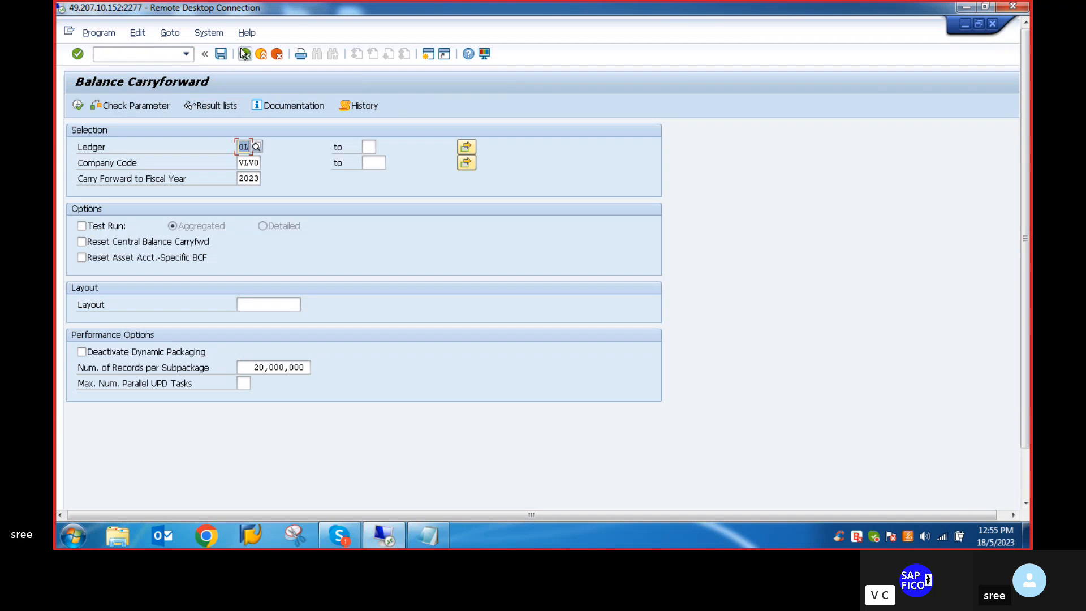
# - Start saving the balance carryforward selections as a variant
pyautogui.click(221, 53)
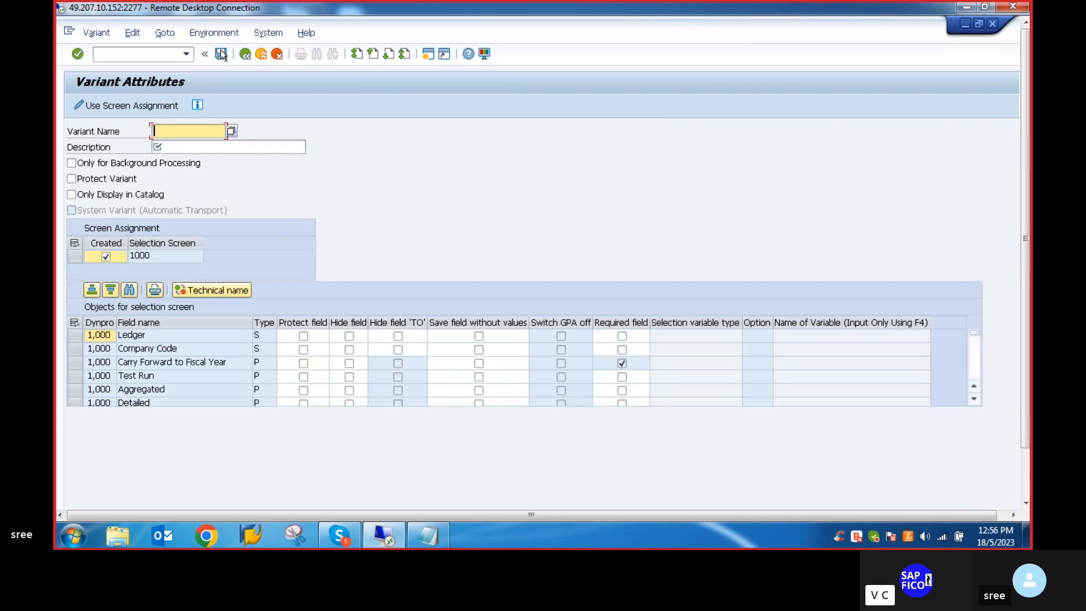
pyautogui.click(174, 134)
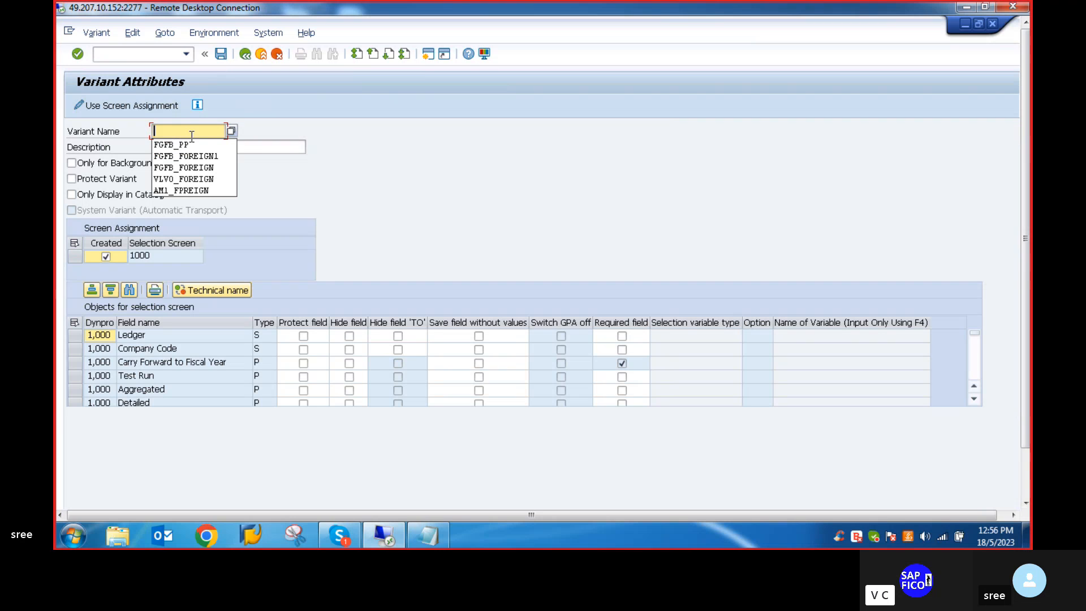
pyautogui.click(165, 132)
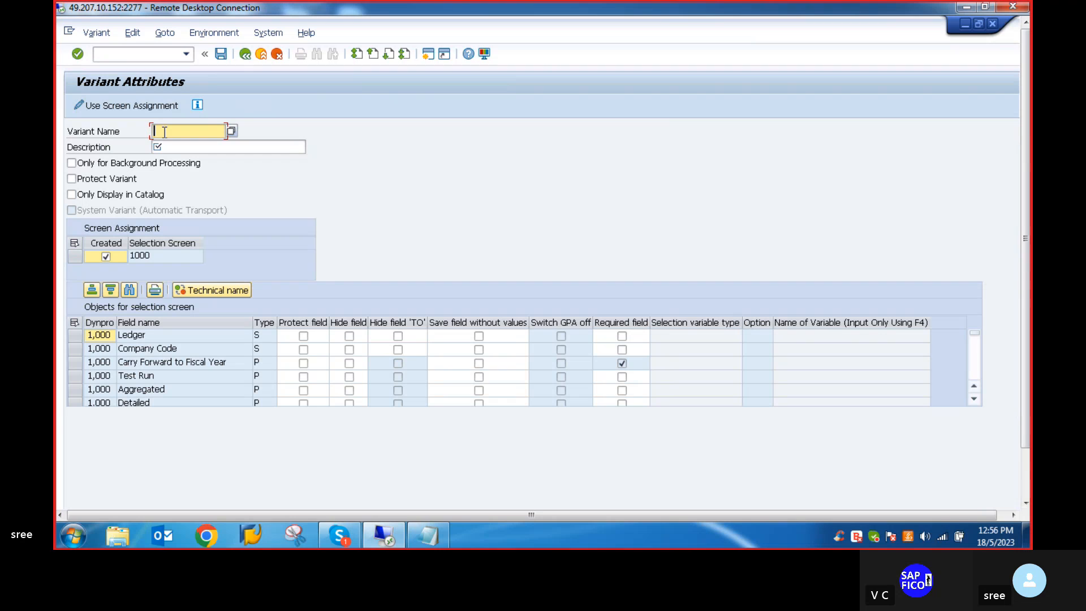
pyautogui.write('VLV')
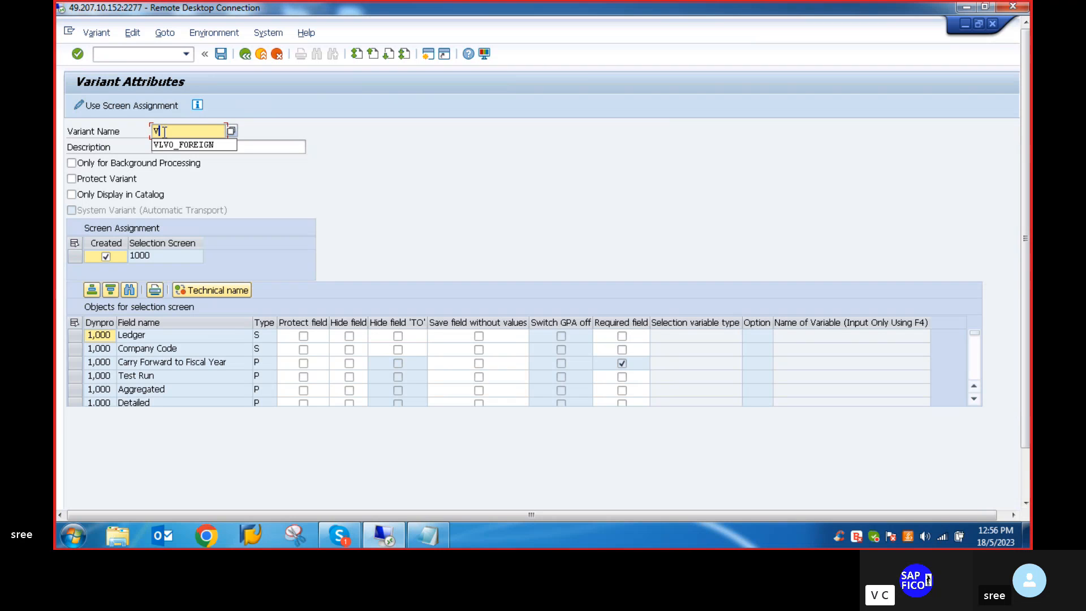
pyautogui.press('BackSpace')
pyautogui.press('BackSpace')
pyautogui.press('BackSpace')
pyautogui.press('BackSpace')
pyautogui.write('GA')
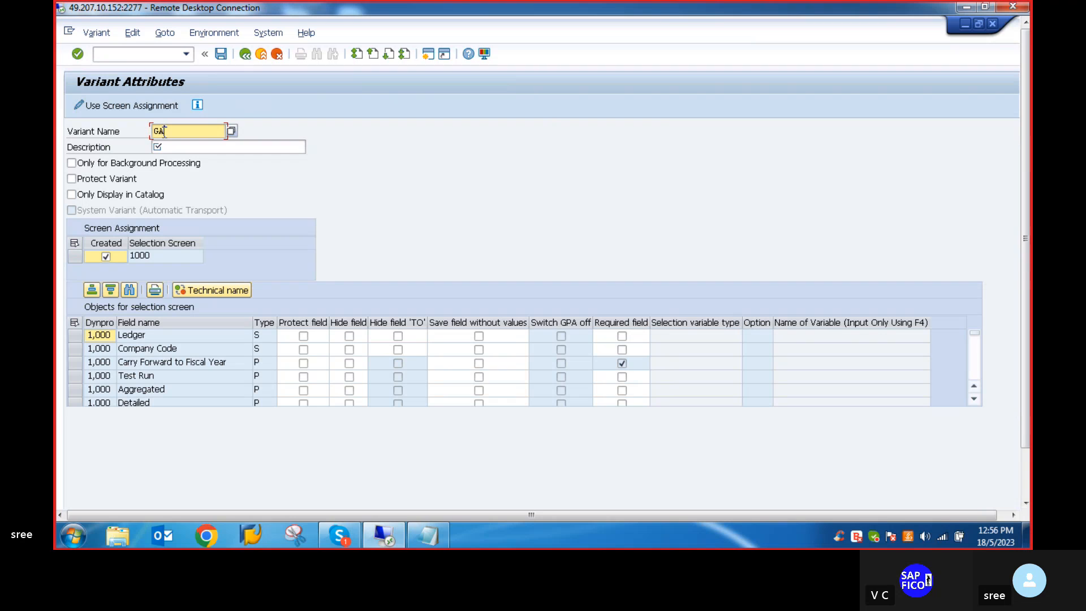
pyautogui.press('BackSpace')
pyautogui.press('BackSpace')
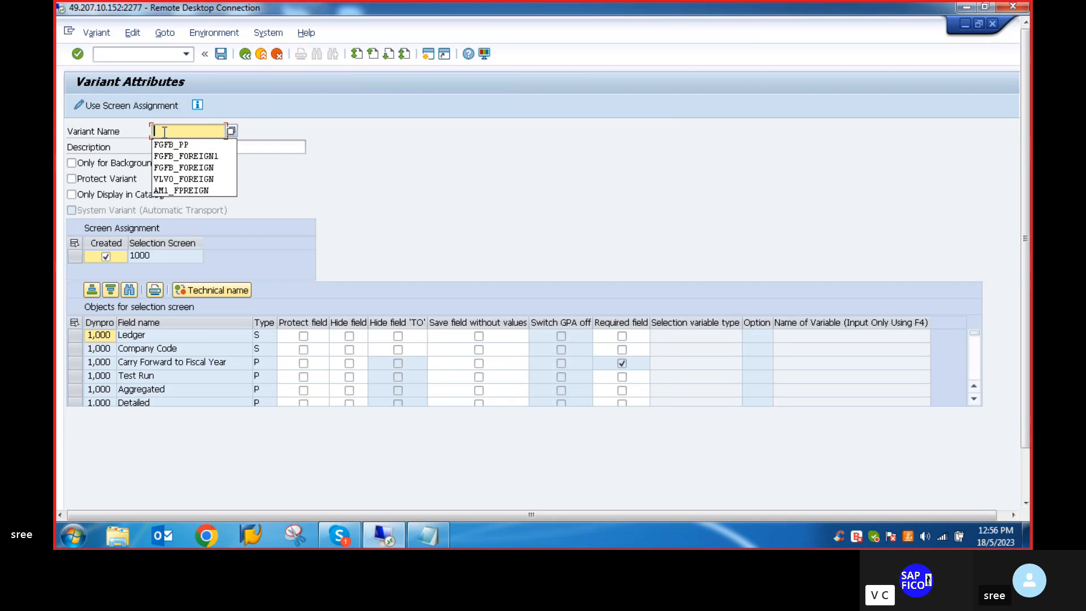
# - Name the variant FAGL_GVTR and enter FAGL_GVTR C/F BAL as its description, reusing the variant name
pyautogui.write('FAGL')
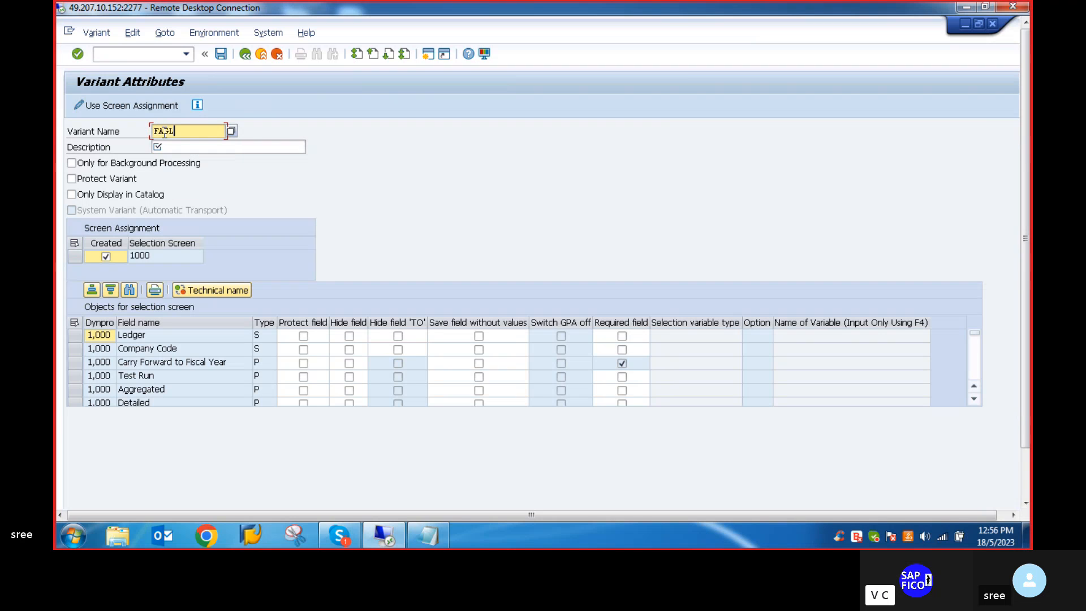
pyautogui.write('_GVTR')
pyautogui.click(177, 146)
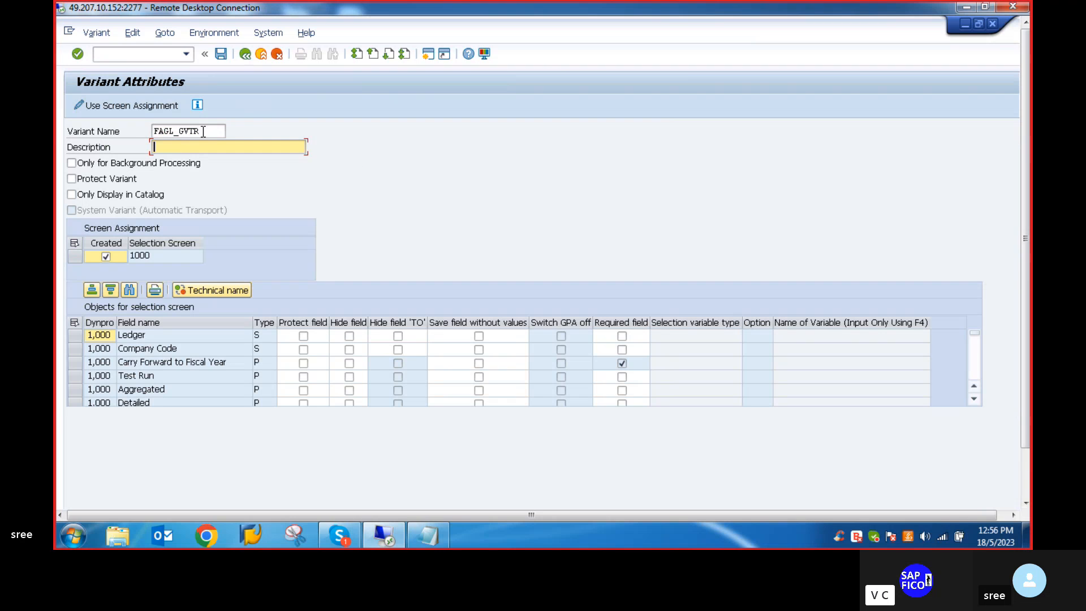
pyautogui.moveTo(202, 131); pyautogui.dragTo(136, 131)
pyautogui.hotkey('ctrl', 'c')
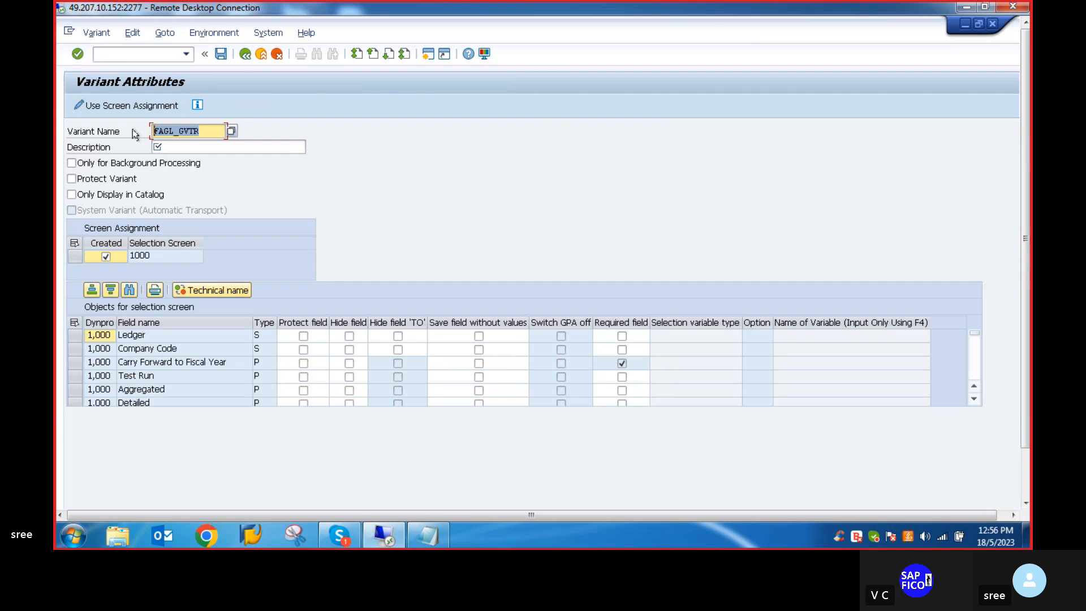
pyautogui.click(169, 144)
pyautogui.hotkey('ctrl', 'v')
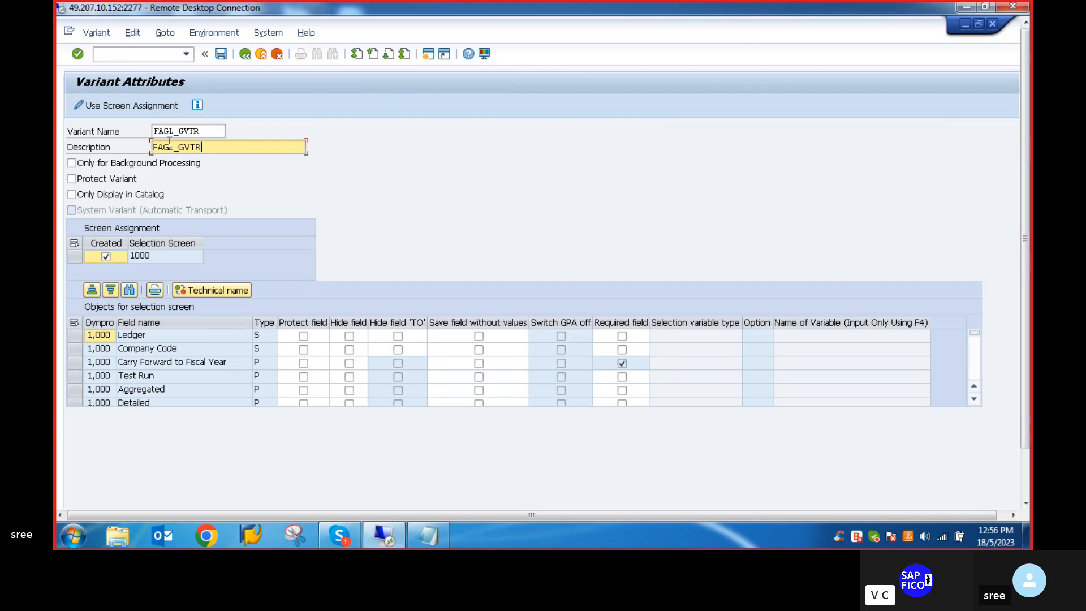
pyautogui.write('C/')
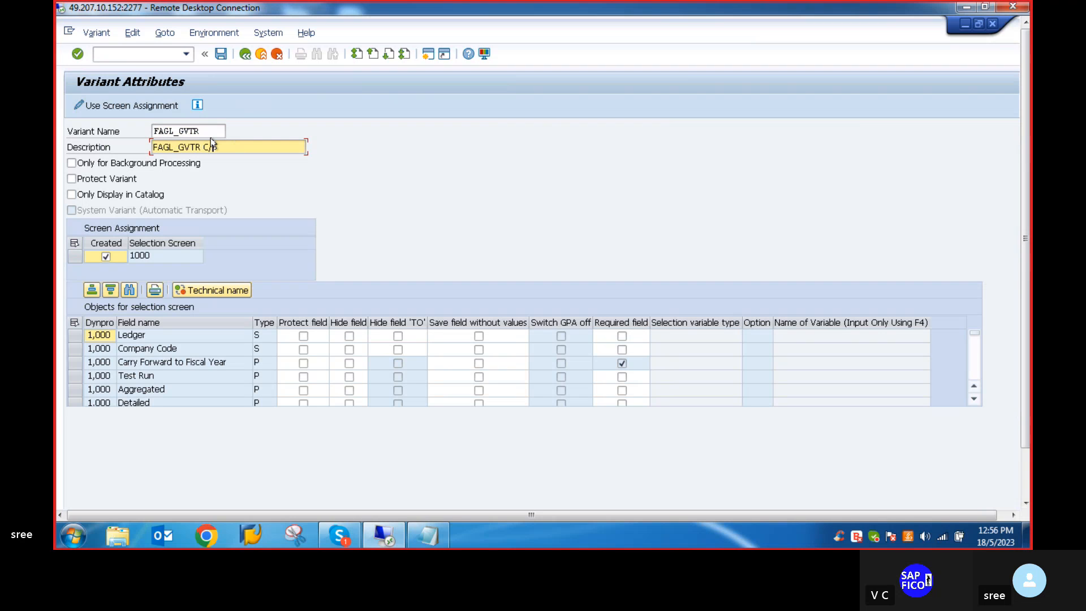
pyautogui.write('F BA;')
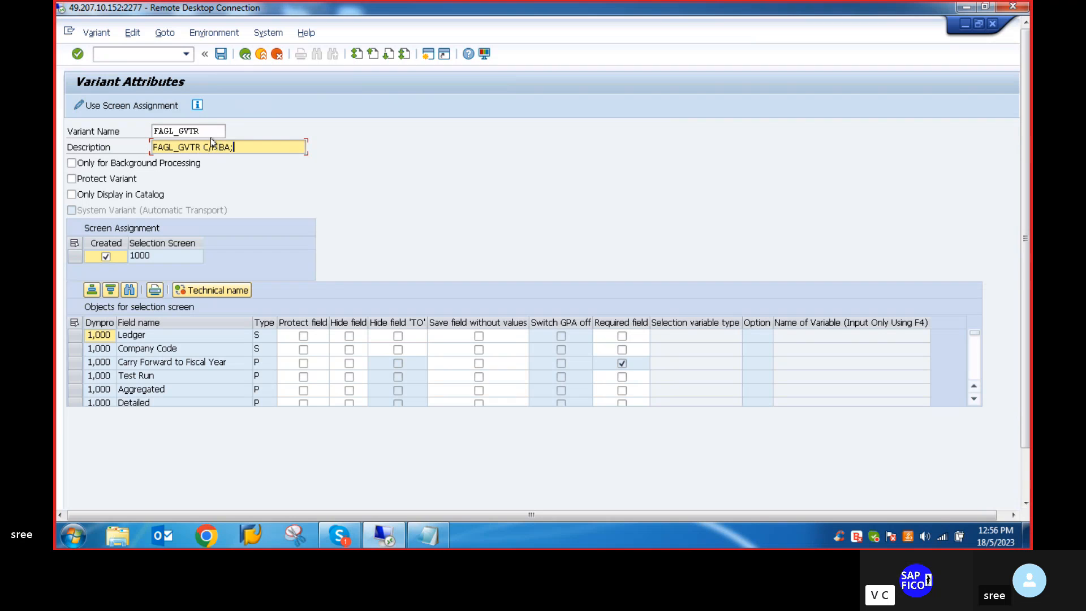
pyautogui.press('BackSpace')
pyautogui.write('L')
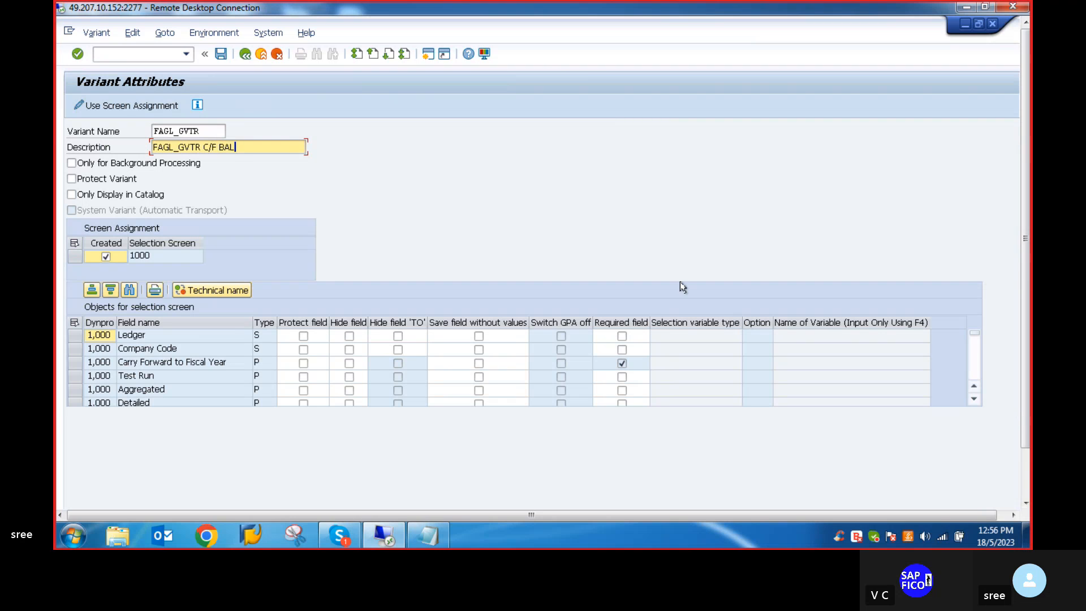
# - Shorten the variant description to C/F BAL, save the variant and check the status message
pyautogui.click(202, 148)
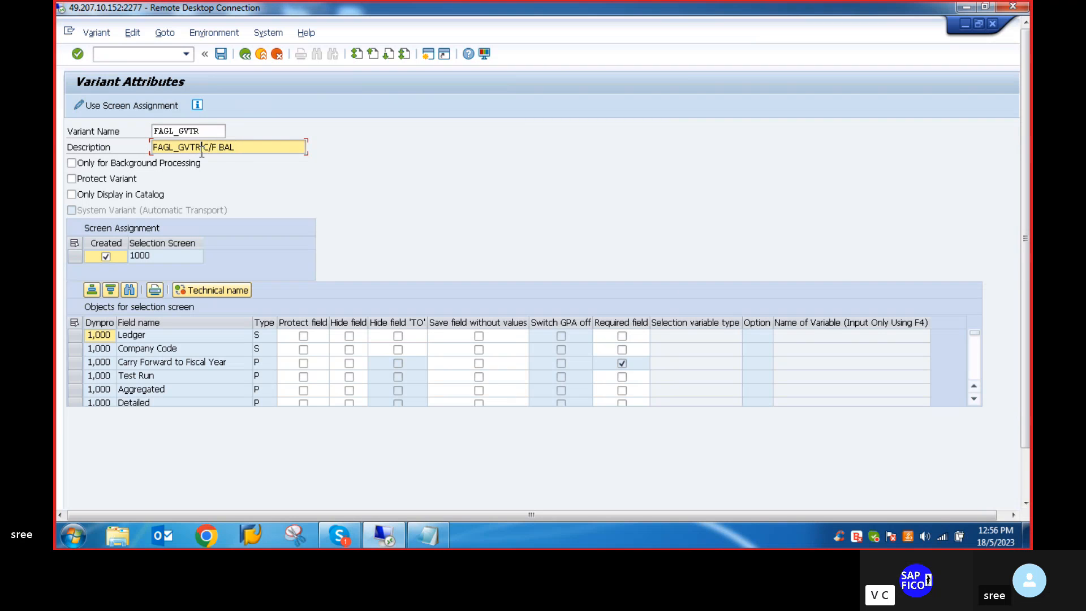
pyautogui.press('BackSpace')
pyautogui.press('BackSpace')
pyautogui.press('BackSpace')
pyautogui.press('BackSpace')
pyautogui.press('BackSpace')
pyautogui.press('BackSpace')
pyautogui.press('BackSpace')
pyautogui.press('BackSpace')
pyautogui.press('BackSpace')
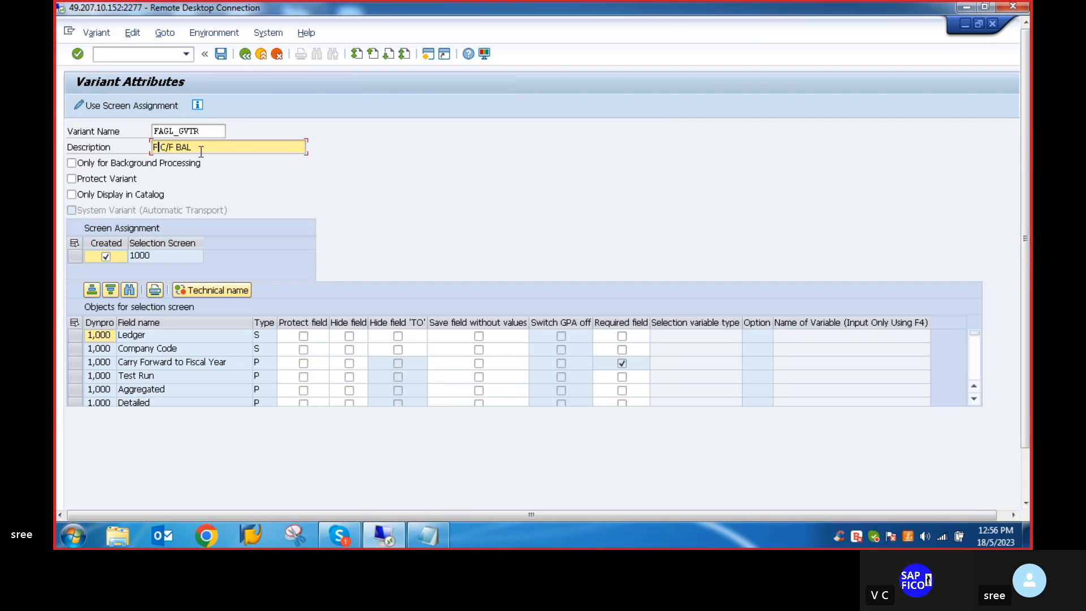
pyautogui.press('BackSpace')
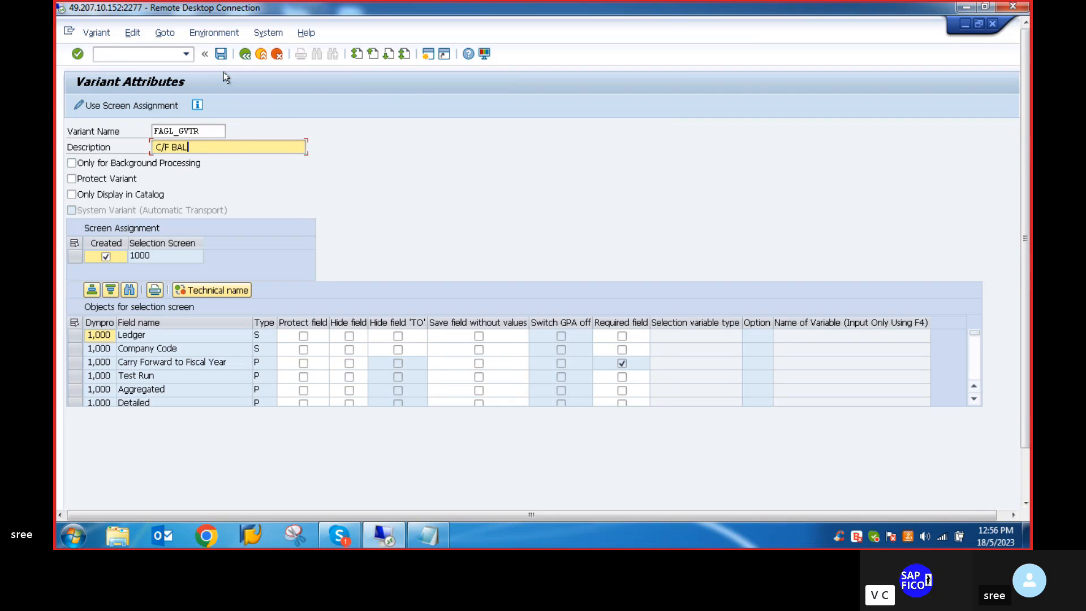
pyautogui.click(222, 54)
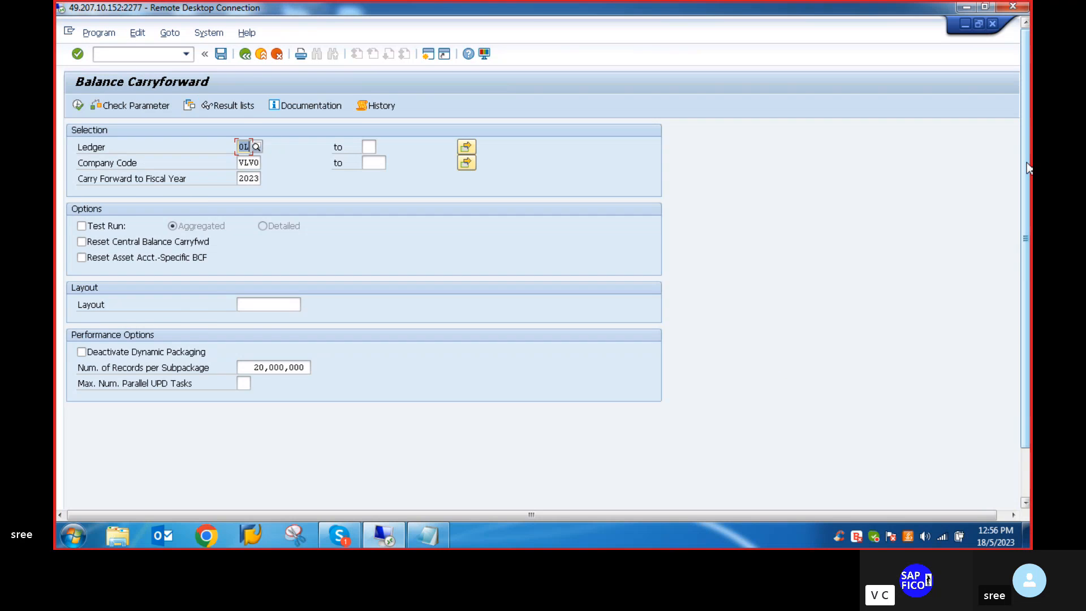
pyautogui.moveTo(1025, 167); pyautogui.dragTo(1025, 226)
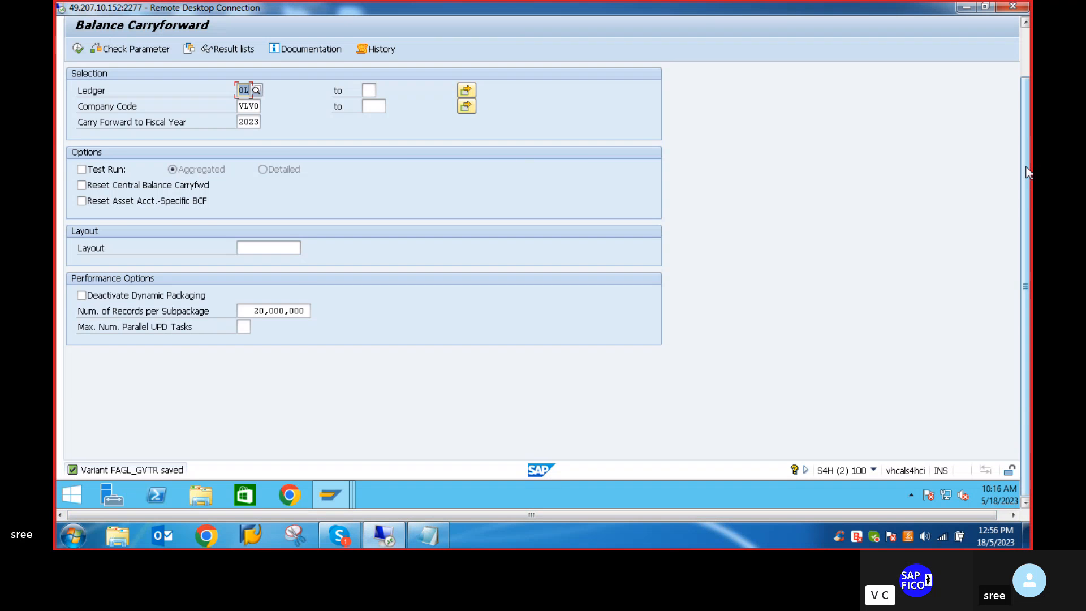
pyautogui.scroll(2, 1027, 171)
# - Leave the Balance Carryforward transaction and return to the SAP Easy Access screen
pyautogui.click(108, 53)
pyautogui.write('/')
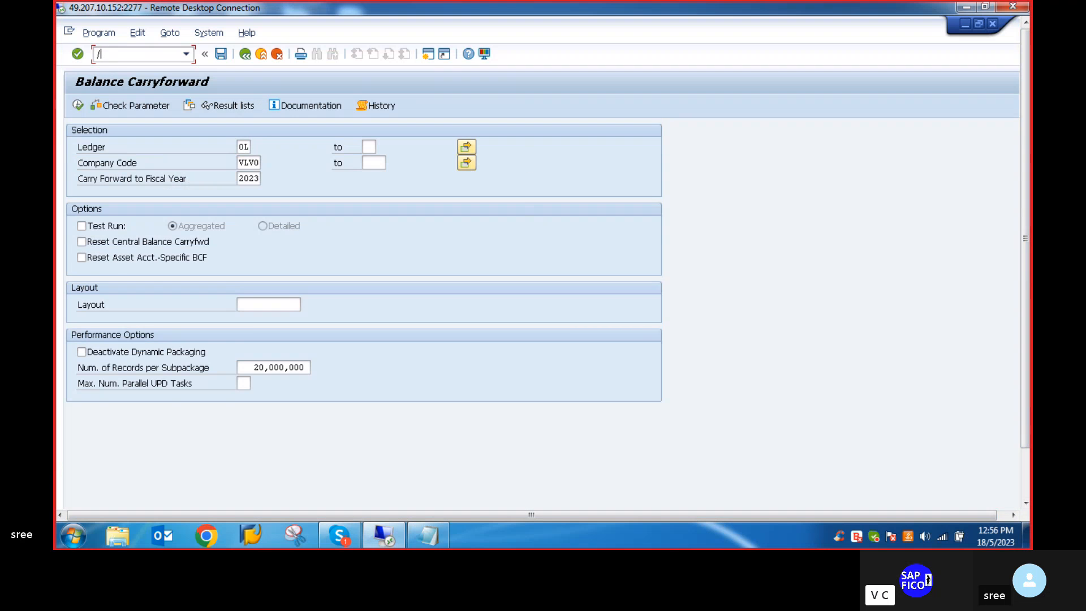
pyautogui.write('N')
pyautogui.press('Return')
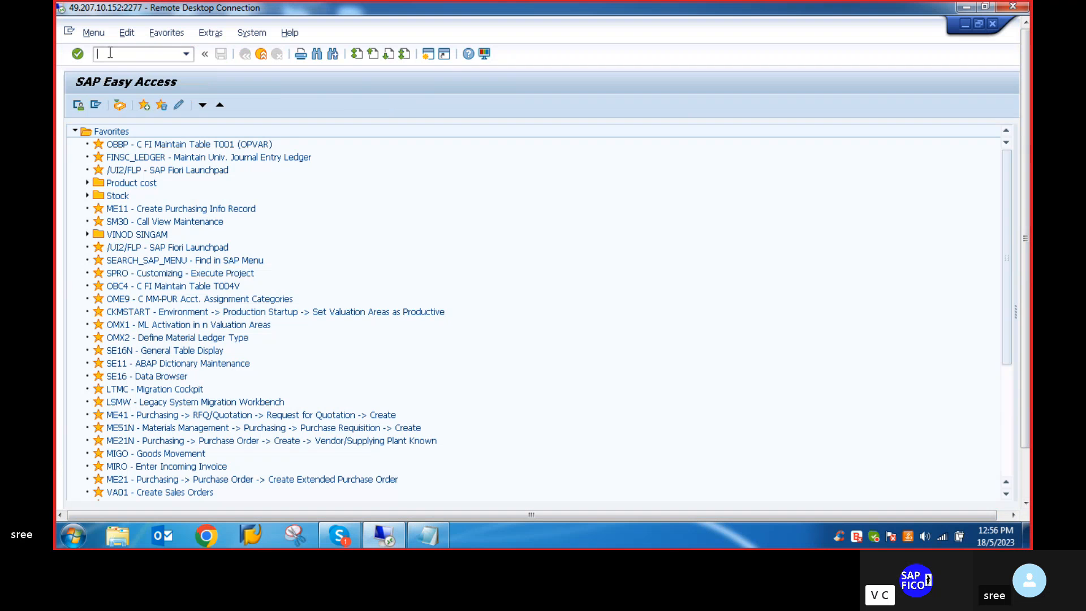
# - Look up the open fiscal year solution in the Notepad notes and open transaction FAA_CMP in SAP
pyautogui.click(430, 540)
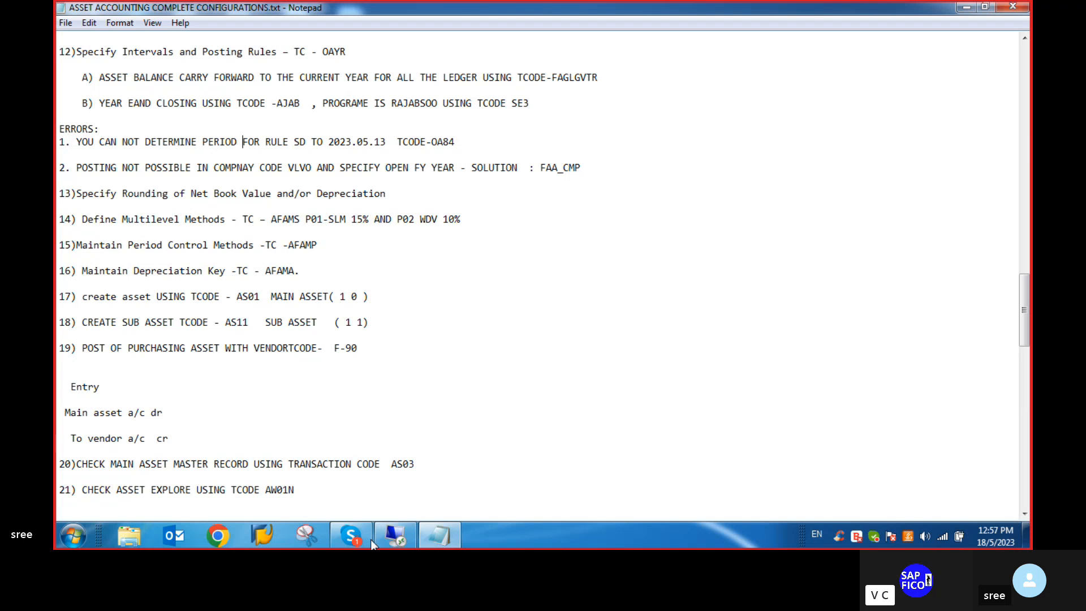
pyautogui.click(396, 536)
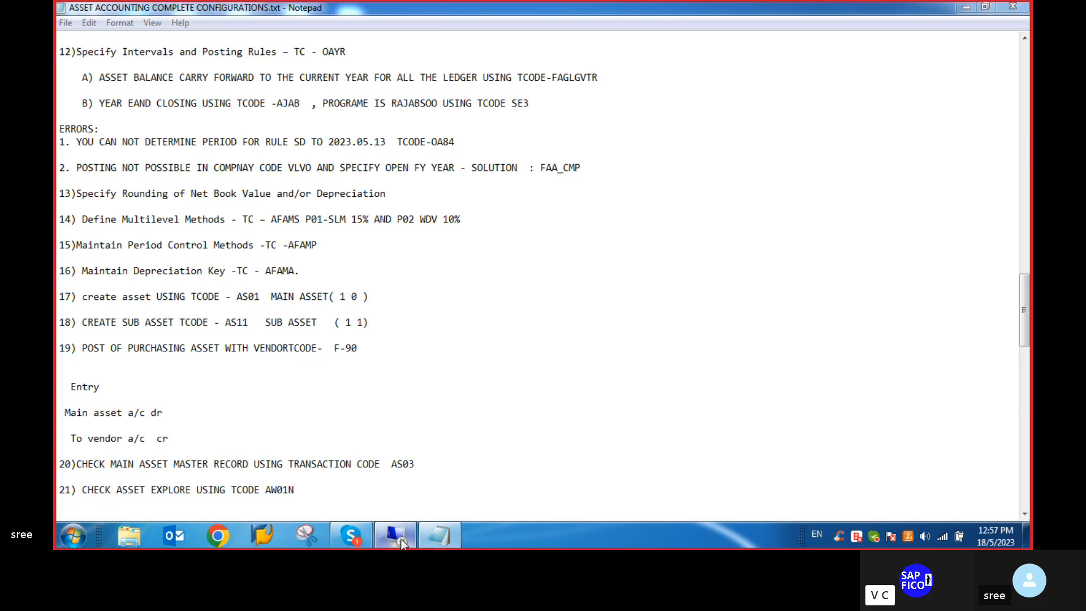
pyautogui.write('F')
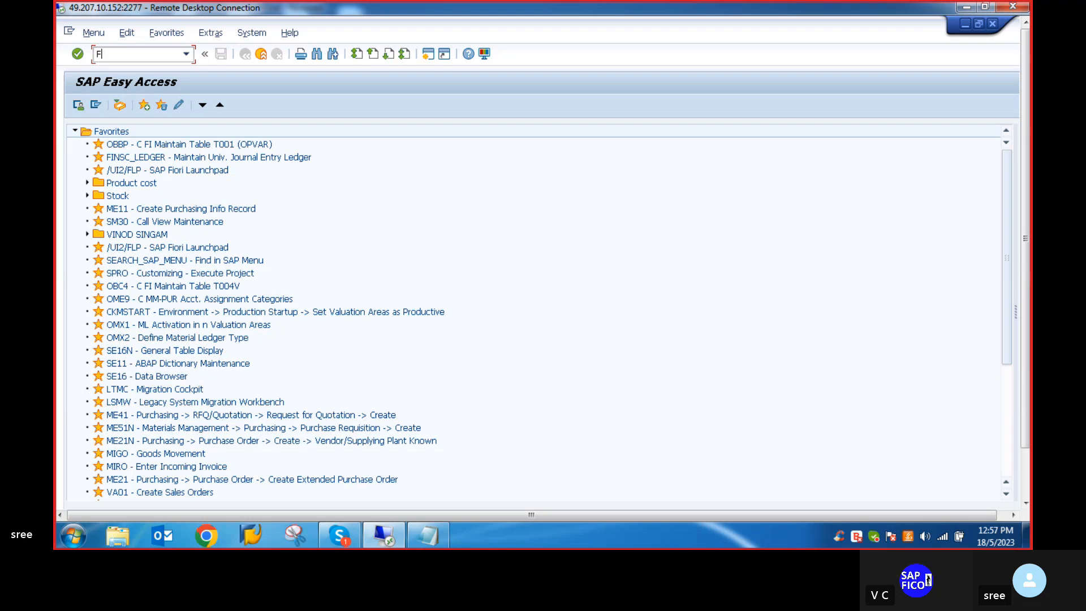
pyautogui.write('AA')
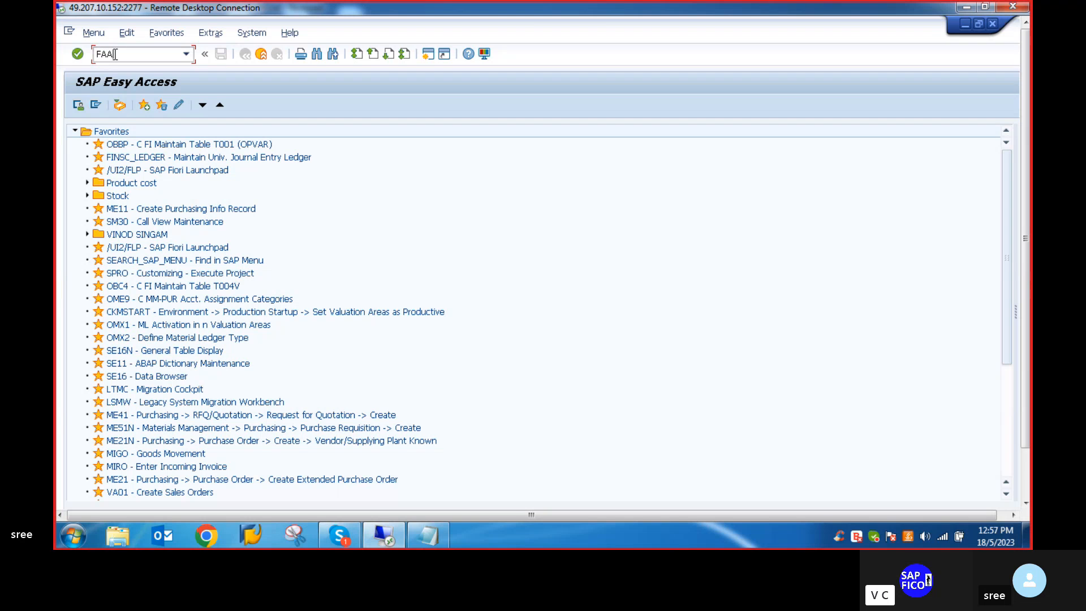
pyautogui.write('_CM')
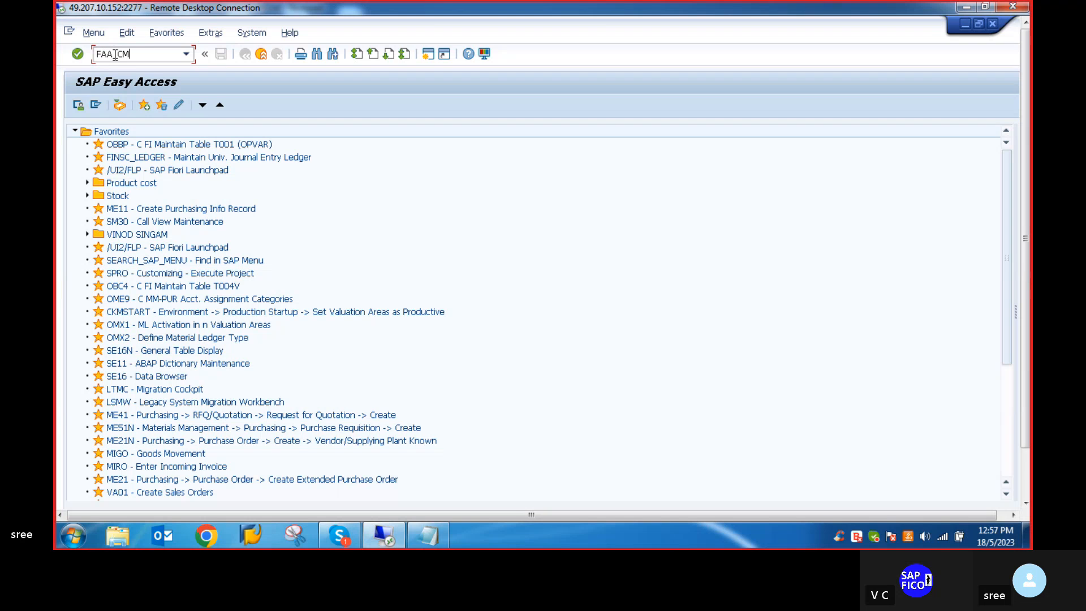
pyautogui.write('P')
pyautogui.press('Return')
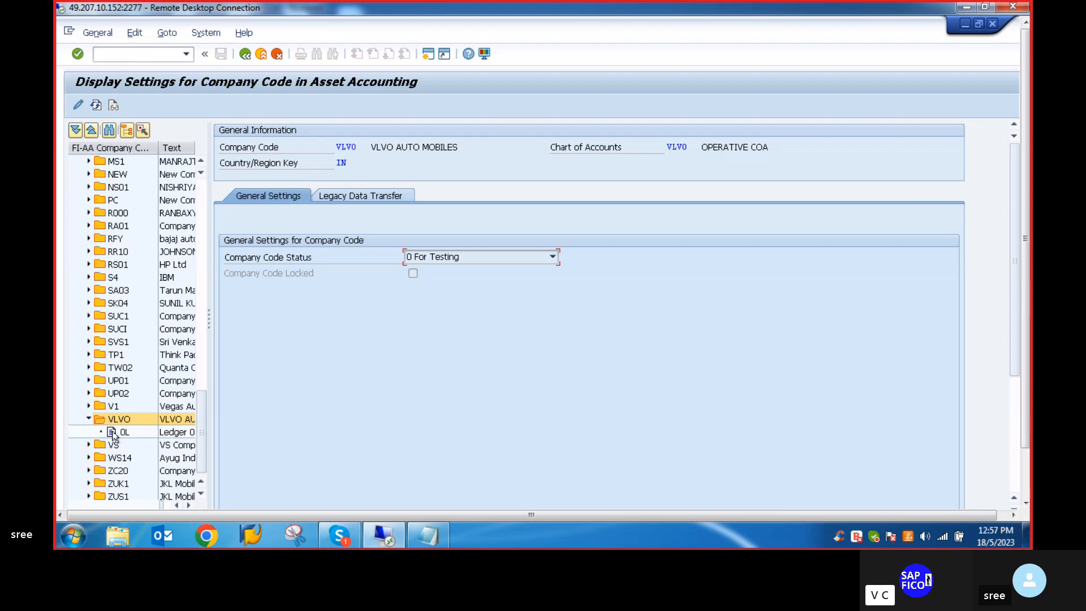
# - Review company code VLVO's ledger 0L and legacy data transfer settings, and return to SAP Easy Access
pyautogui.click(117, 433)
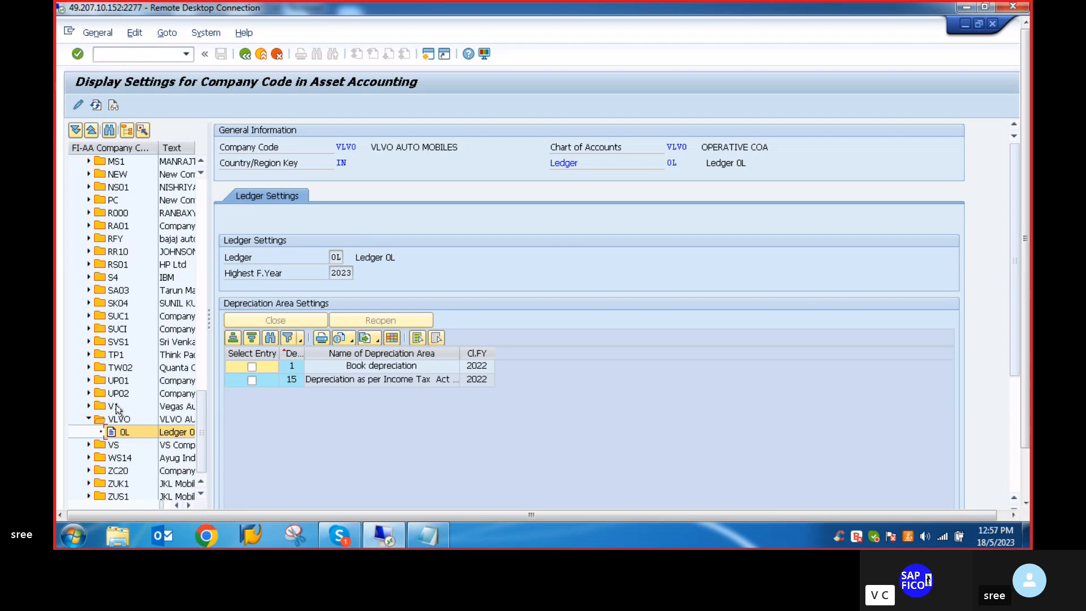
pyautogui.click(115, 423)
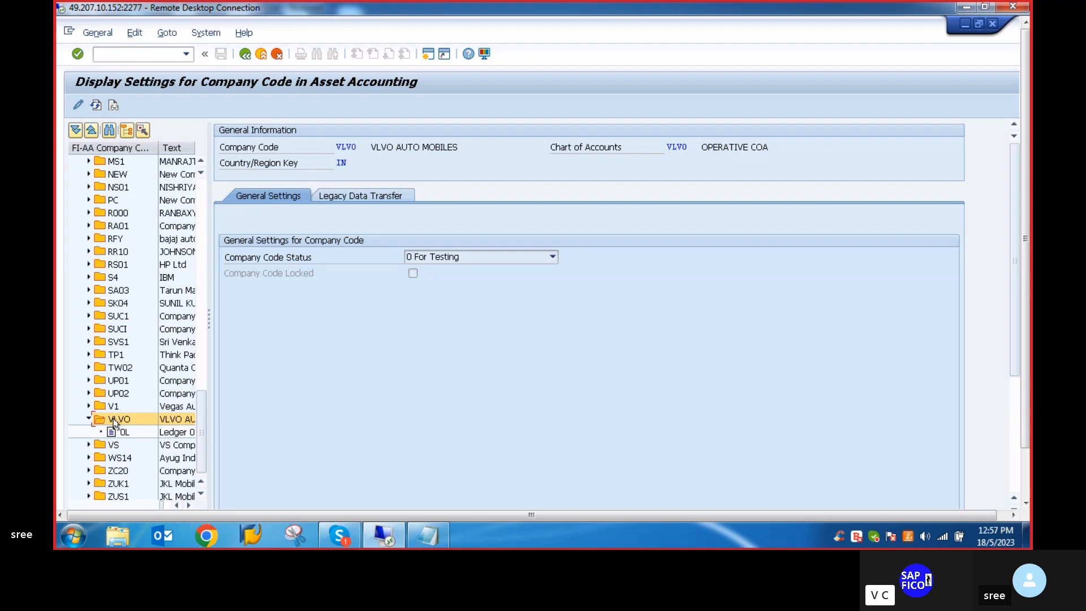
pyautogui.click(367, 194)
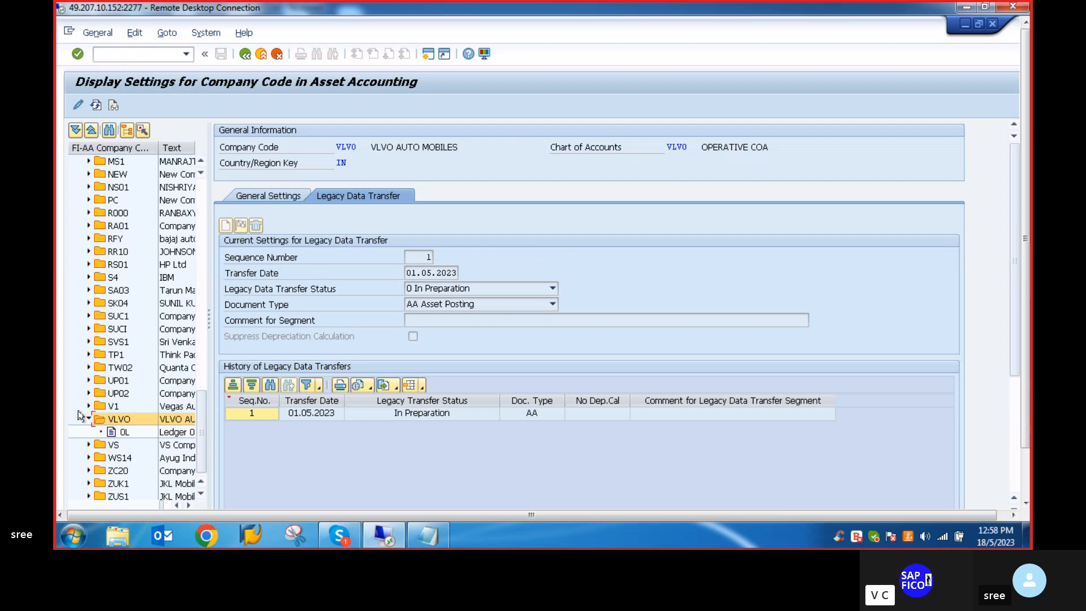
pyautogui.click(106, 52)
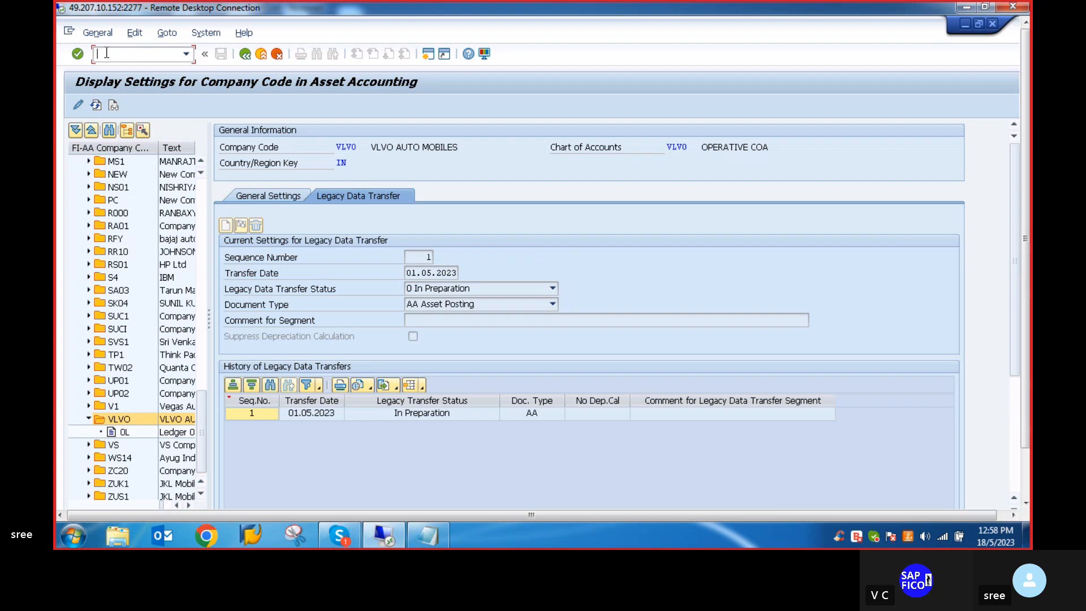
pyautogui.write('/n')
pyautogui.press('Return')
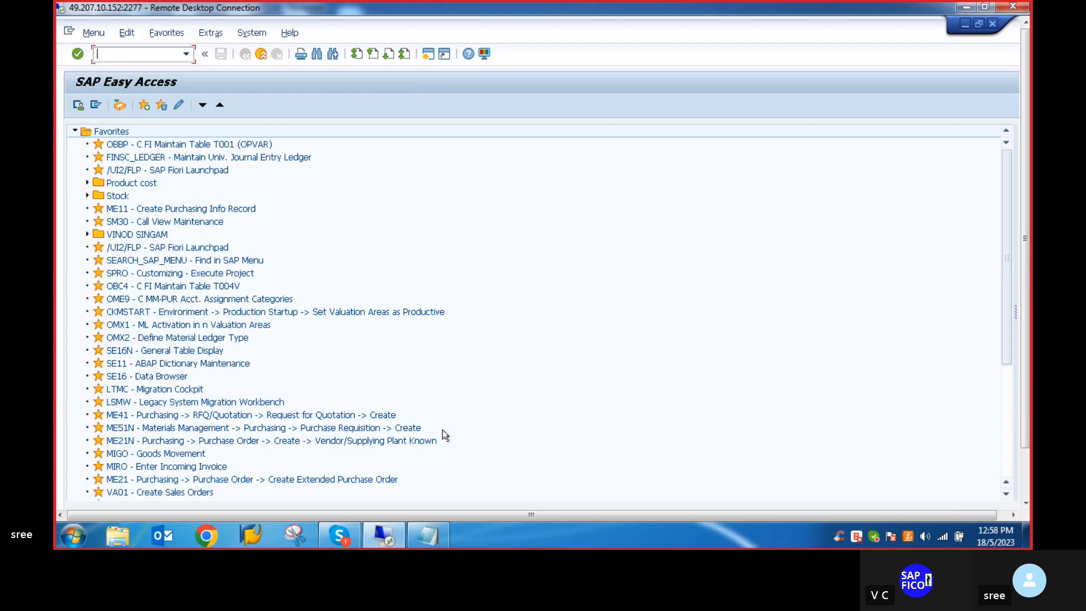
# - In the Notepad notes, append -OAYO to item 13 about rounding net book value and depreciation
pyautogui.click(440, 545)
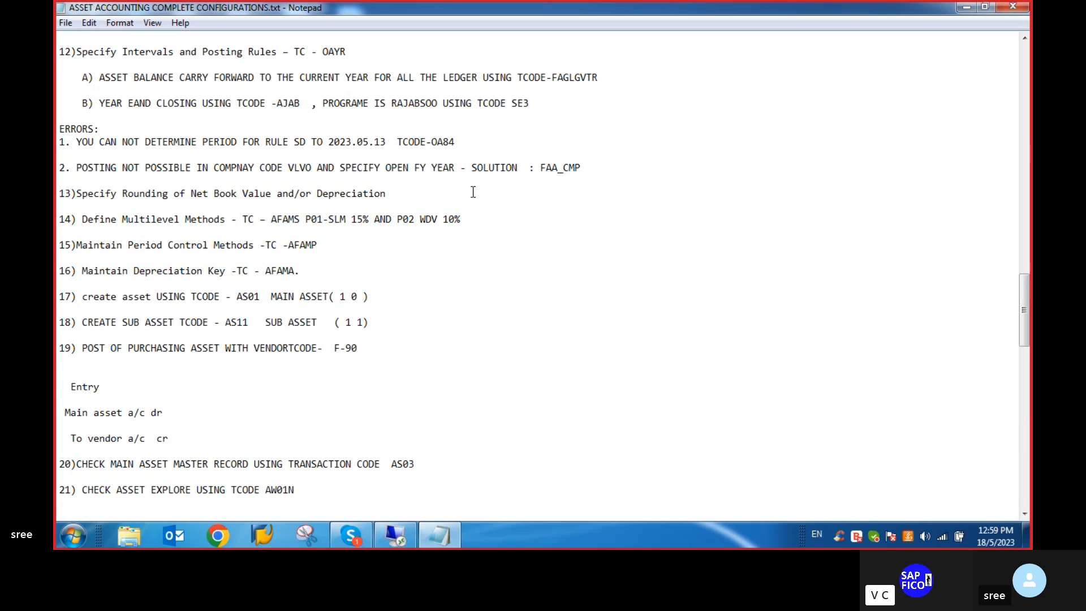
pyautogui.write('-OAYO')
# - Switch back to SAP, open transaction OAYO and acknowledge its messages to reach the company code selection
pyautogui.click(395, 541)
pyautogui.write('OAY')
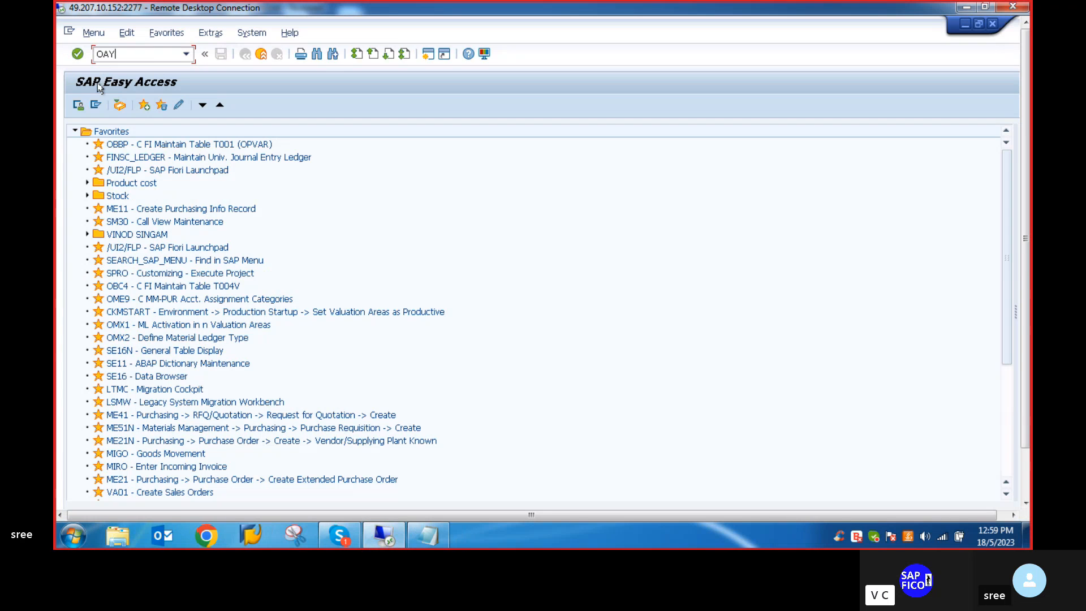
pyautogui.write('O')
pyautogui.press('Return')
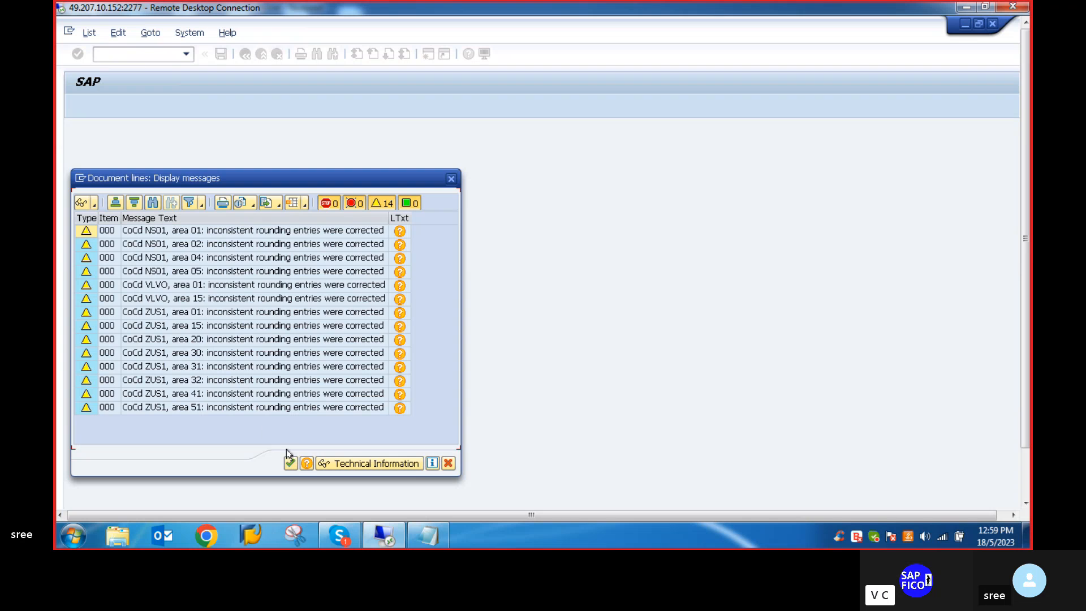
pyautogui.click(290, 463)
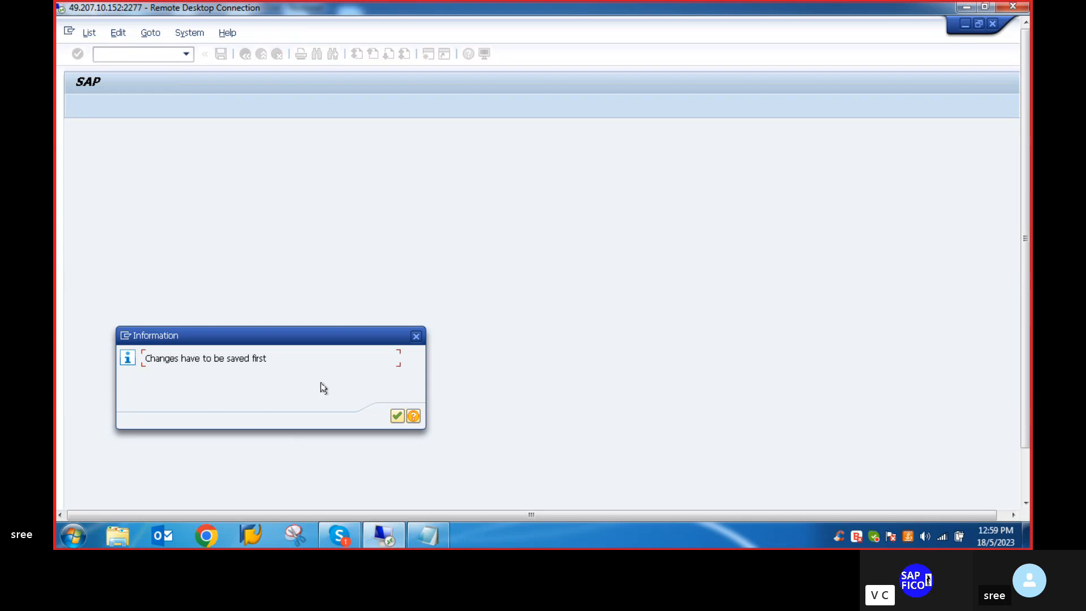
pyautogui.click(397, 417)
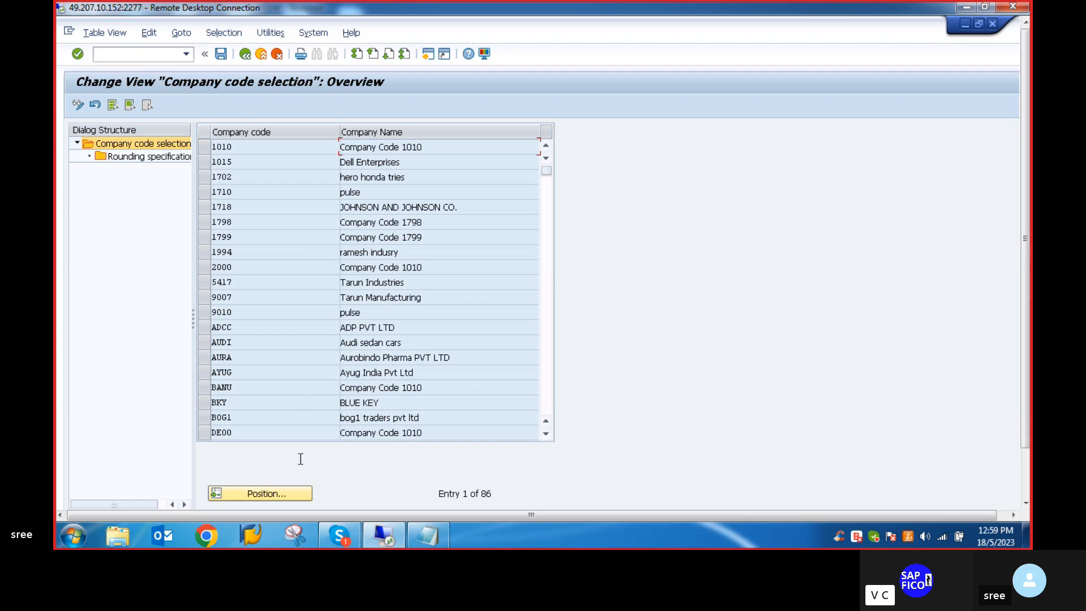
# - Locate company code VLVO in the list, select it and open its rounding specifications
pyautogui.click(278, 490)
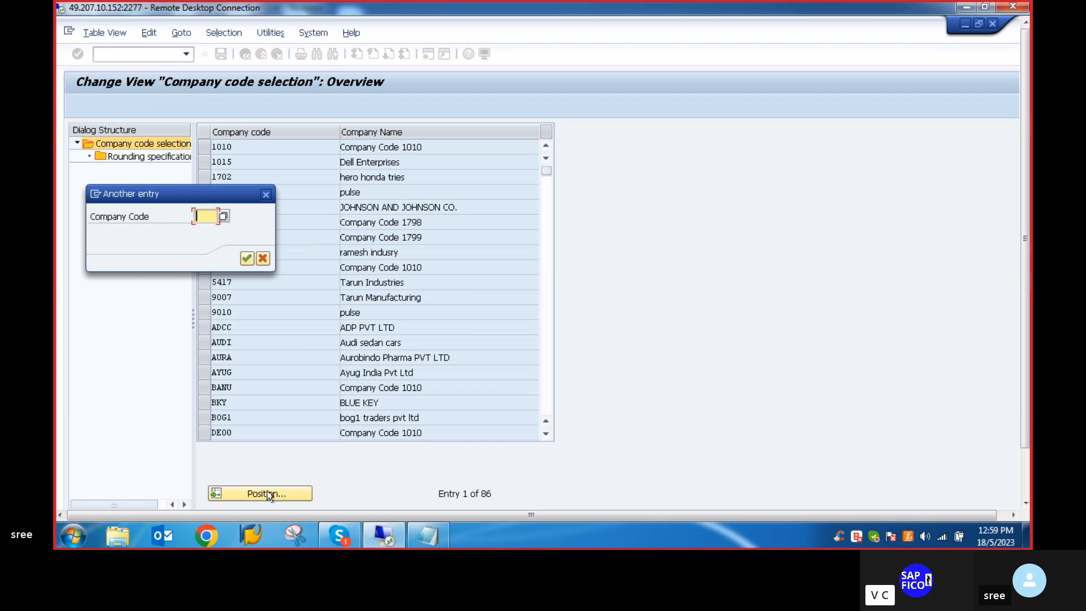
pyautogui.write('VLVO')
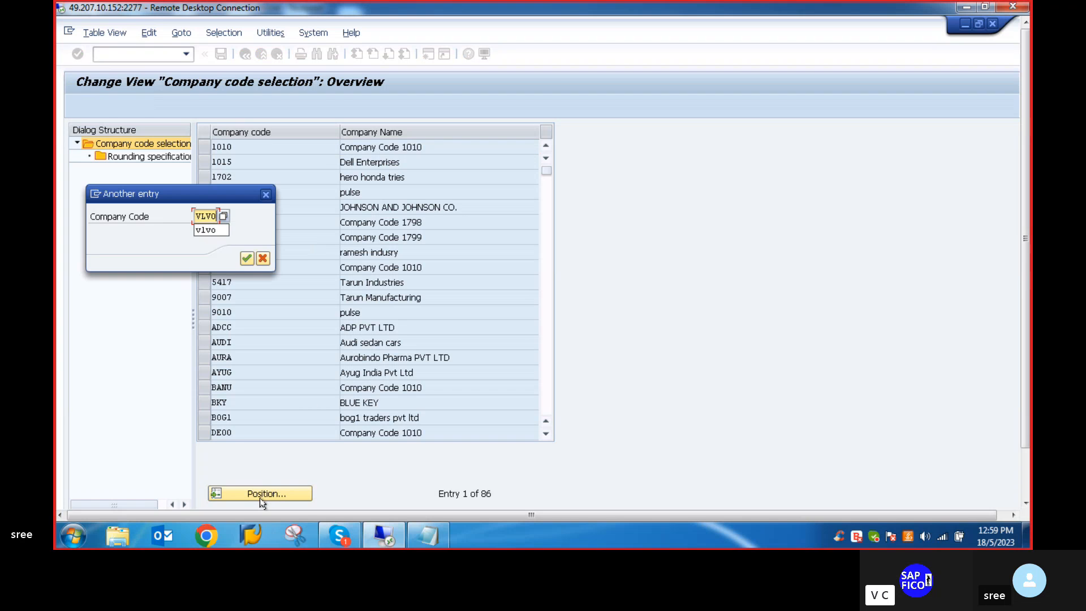
pyautogui.press('Return')
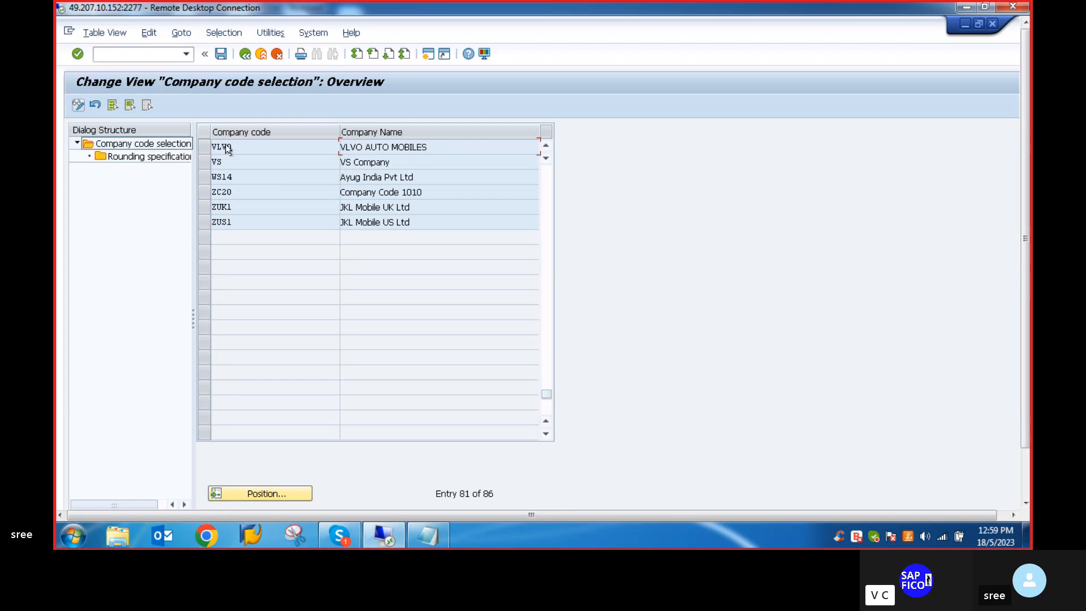
pyautogui.click(204, 147)
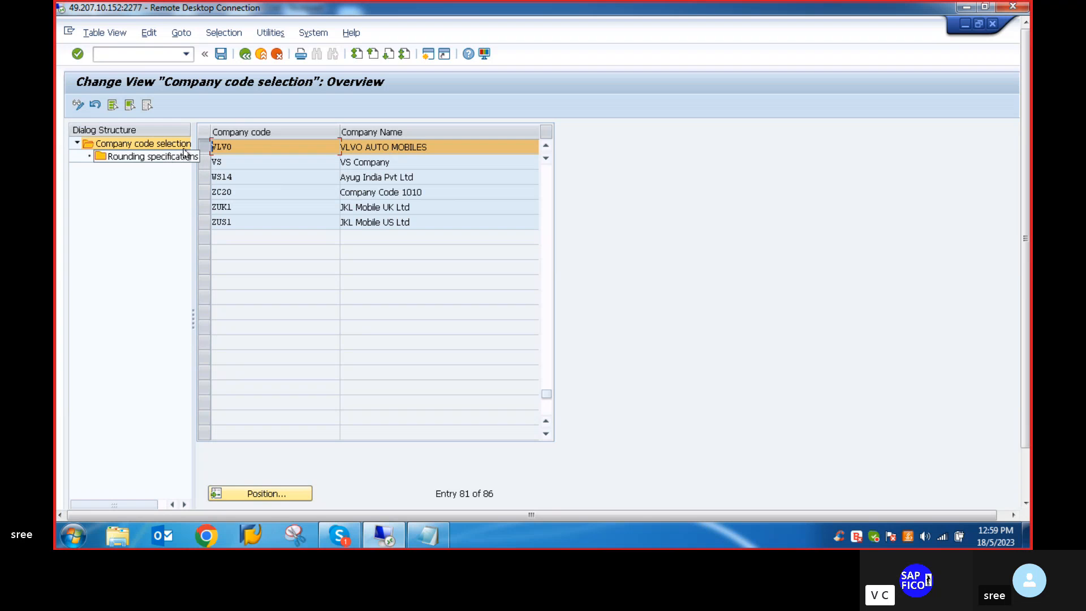
pyautogui.click(143, 158)
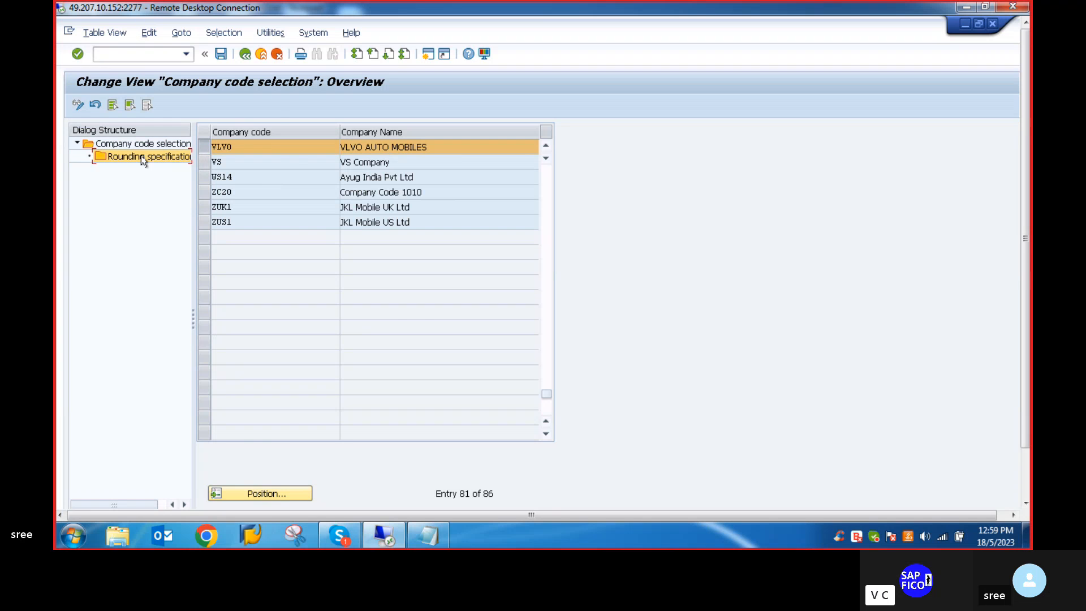
pyautogui.doubleClick(143, 158)
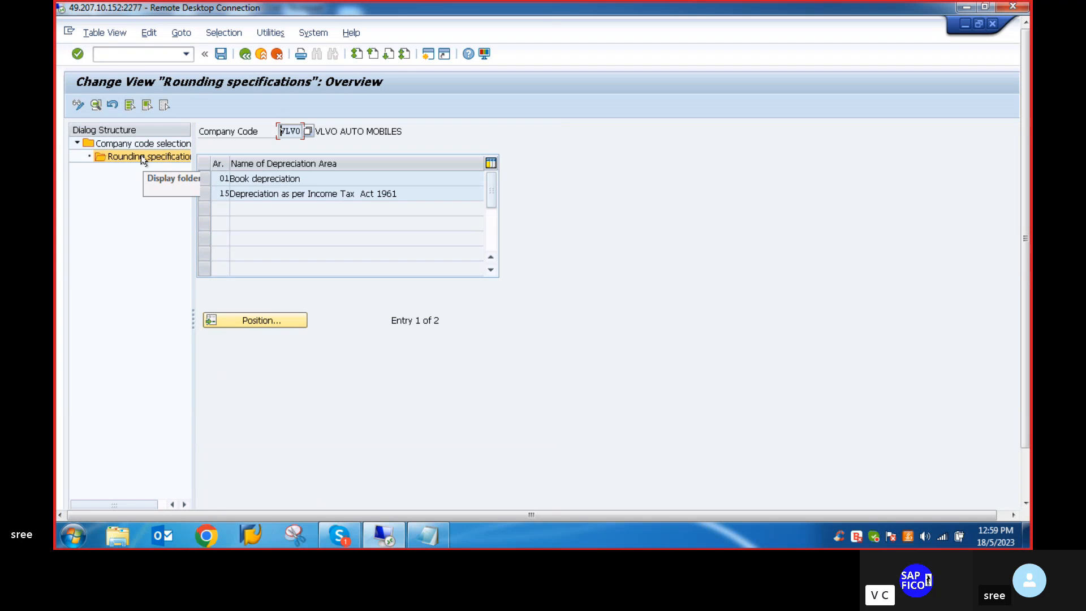
# - Examine the rounding details of depreciation area 01 Book depreciation and return to SAP Easy Access
pyautogui.doubleClick(244, 180)
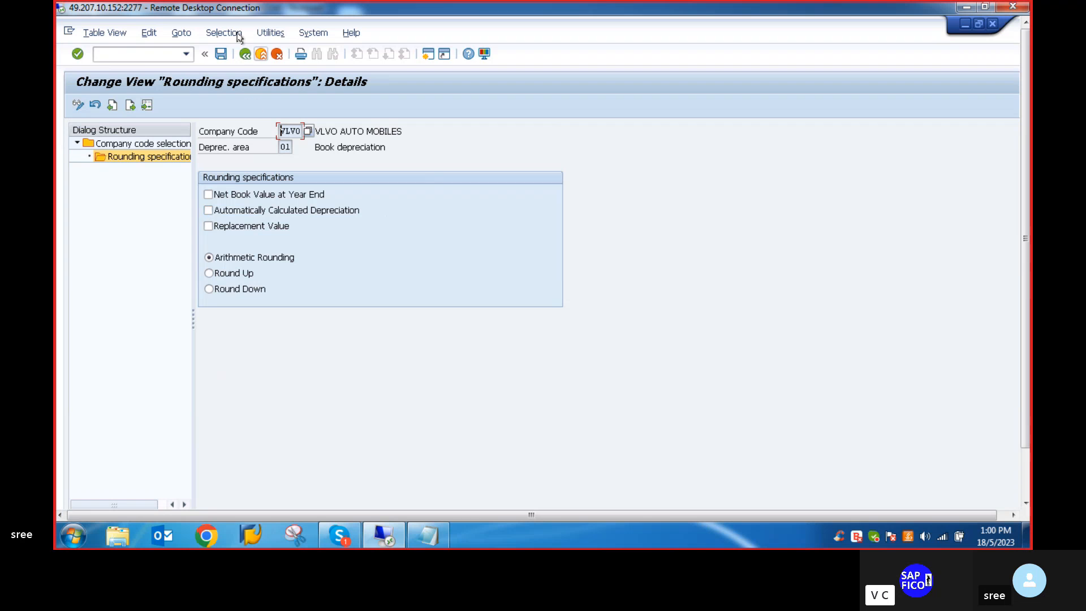
pyautogui.click(114, 55)
pyautogui.write('/N')
pyautogui.press('Return')
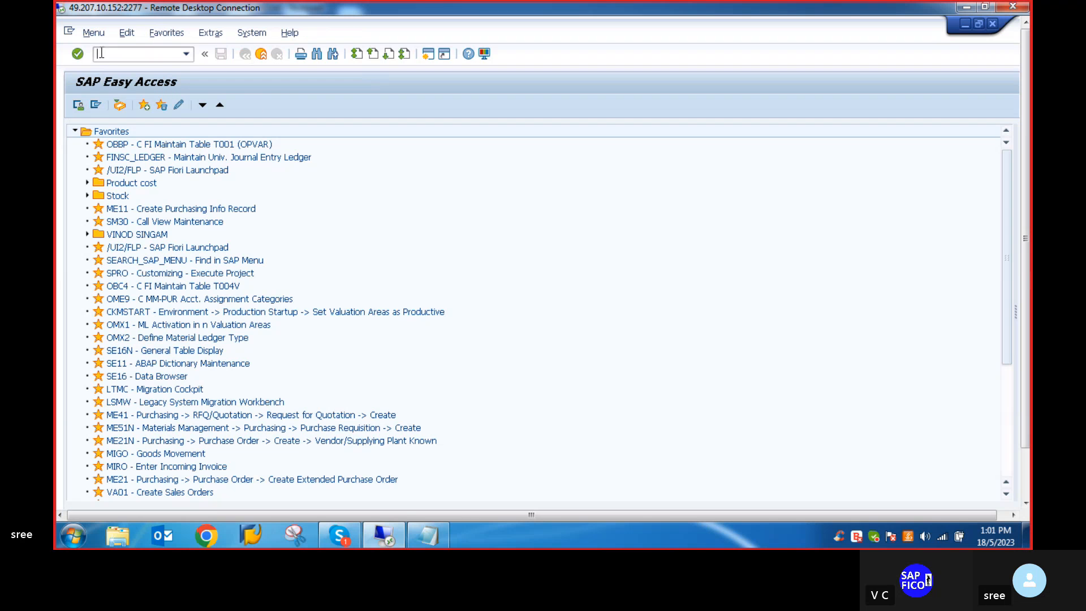
# - Check item 13 in the Notepad notes and reopen transaction OAYO in SAP, acknowledging its messages
pyautogui.click(420, 545)
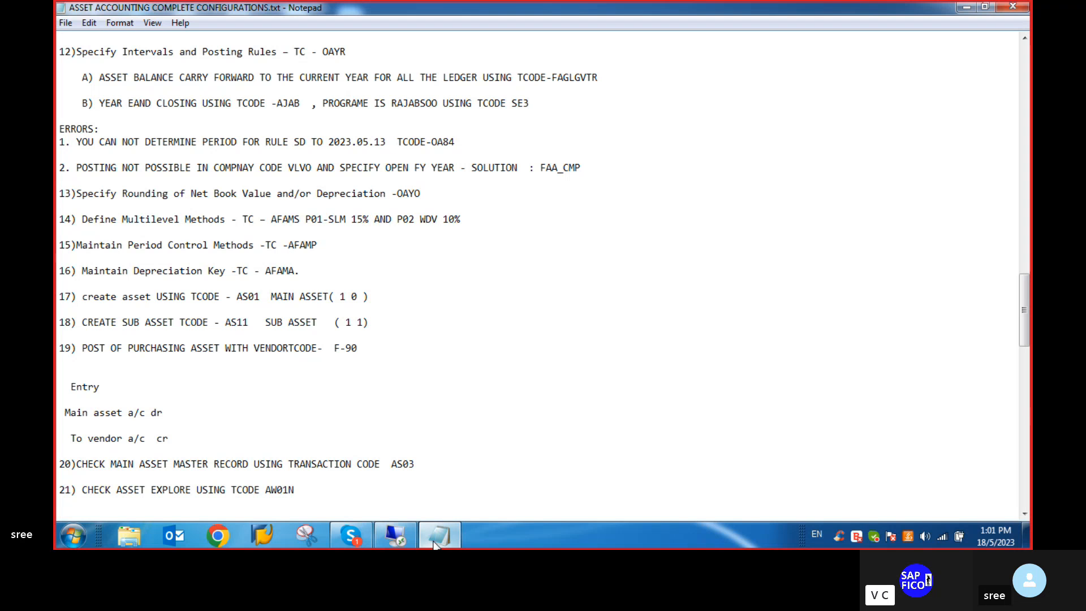
pyautogui.click(405, 535)
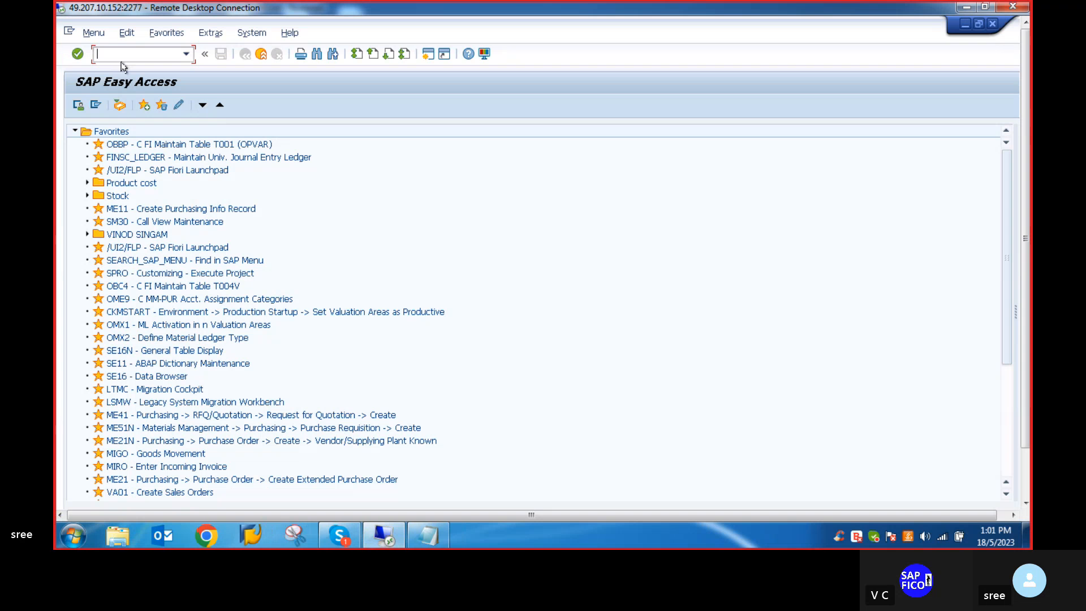
pyautogui.write('ox02')
pyautogui.press('Return')
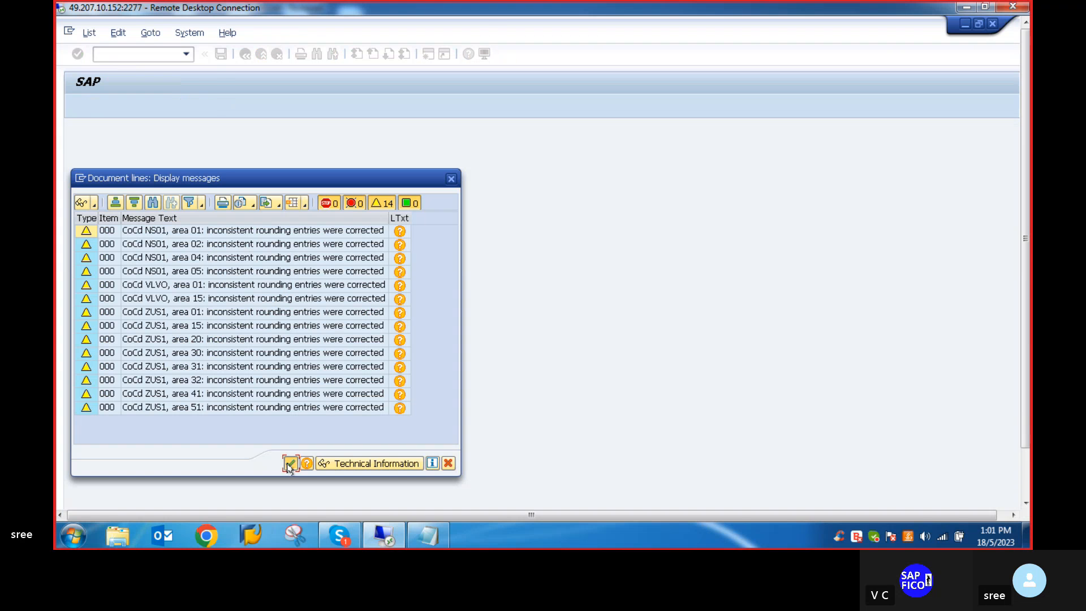
pyautogui.click(289, 463)
pyautogui.click(397, 417)
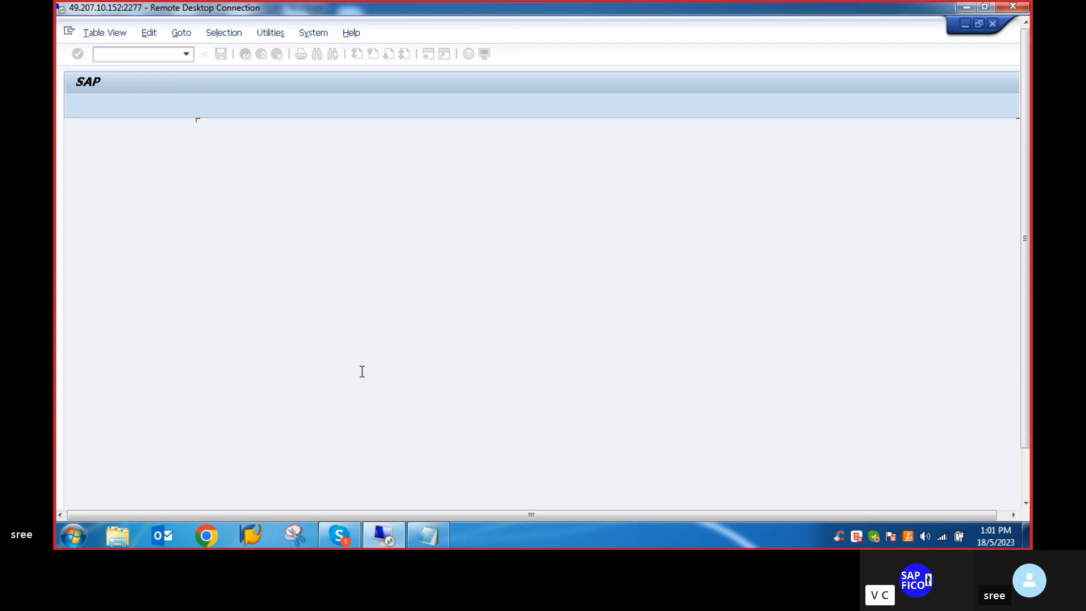
# - Go to company code VLVO again and display the rounding specifications for its depreciation areas
pyautogui.click(264, 493)
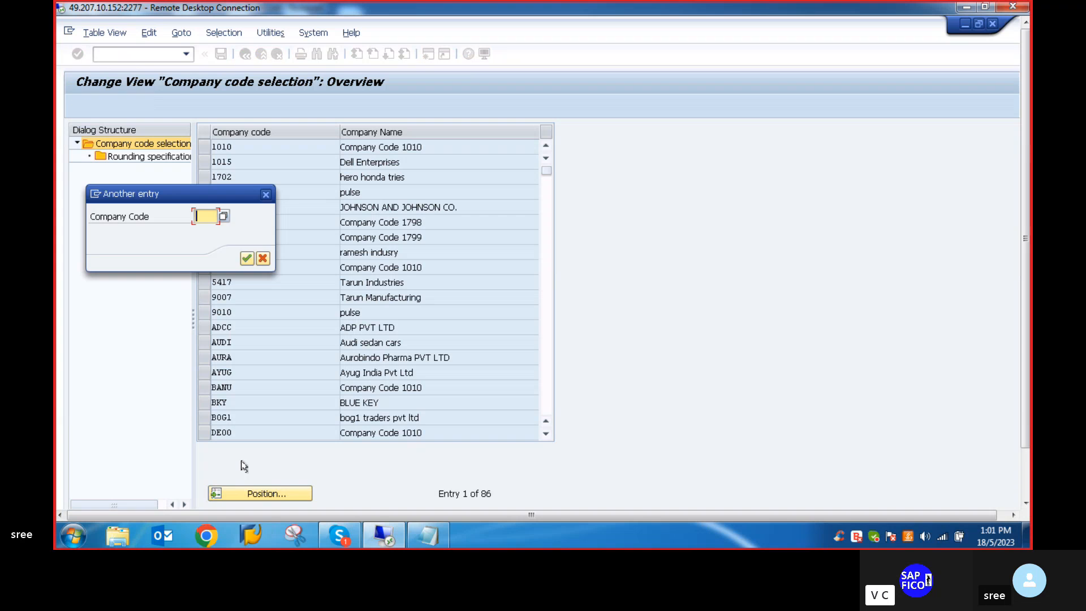
pyautogui.write('VLVO')
pyautogui.press('Return')
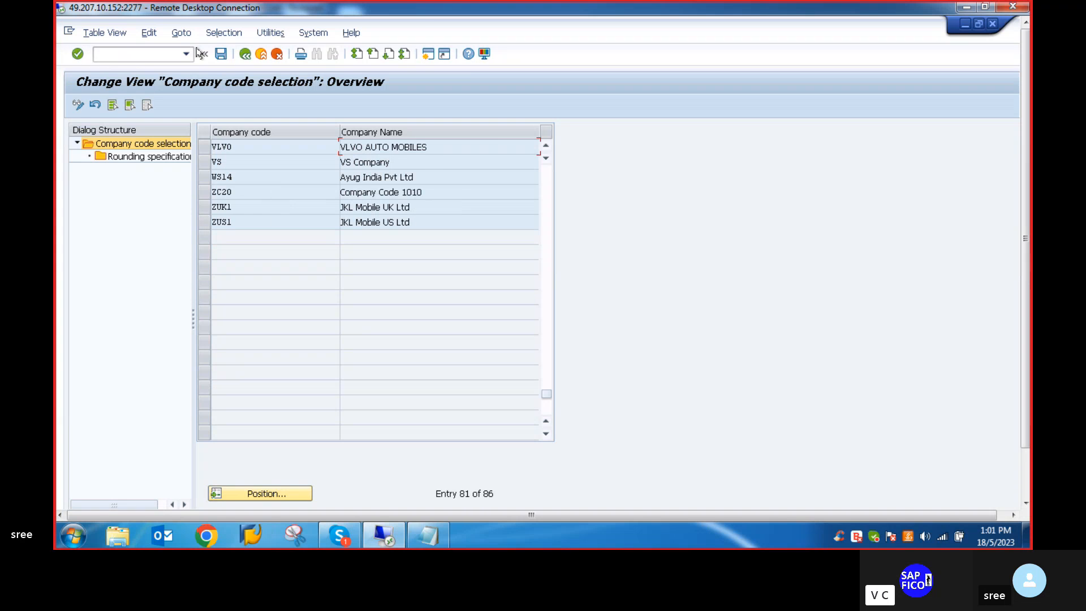
pyautogui.click(199, 145)
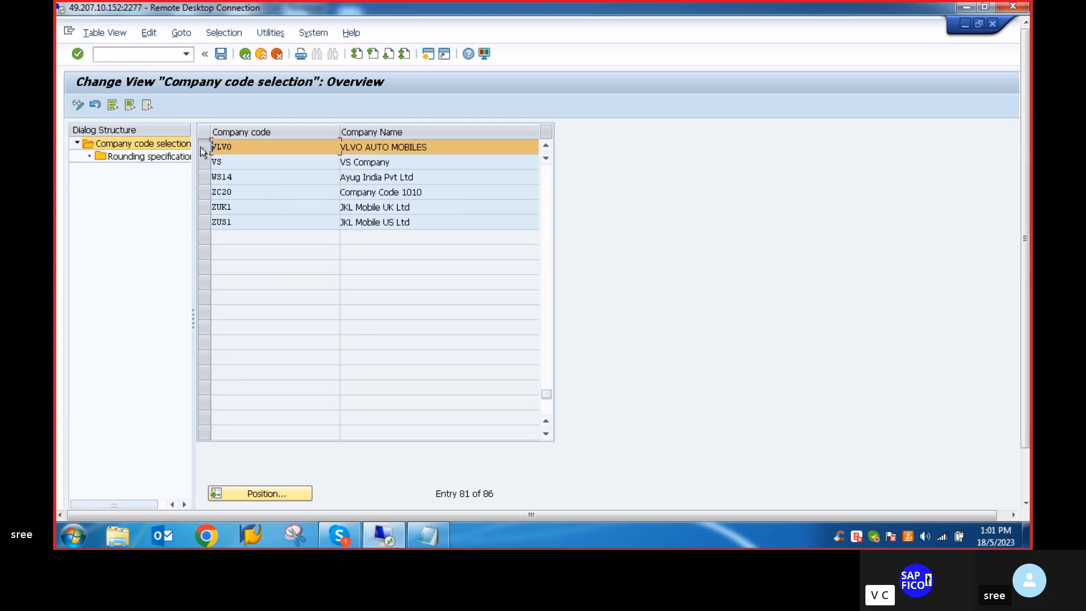
pyautogui.click(130, 158)
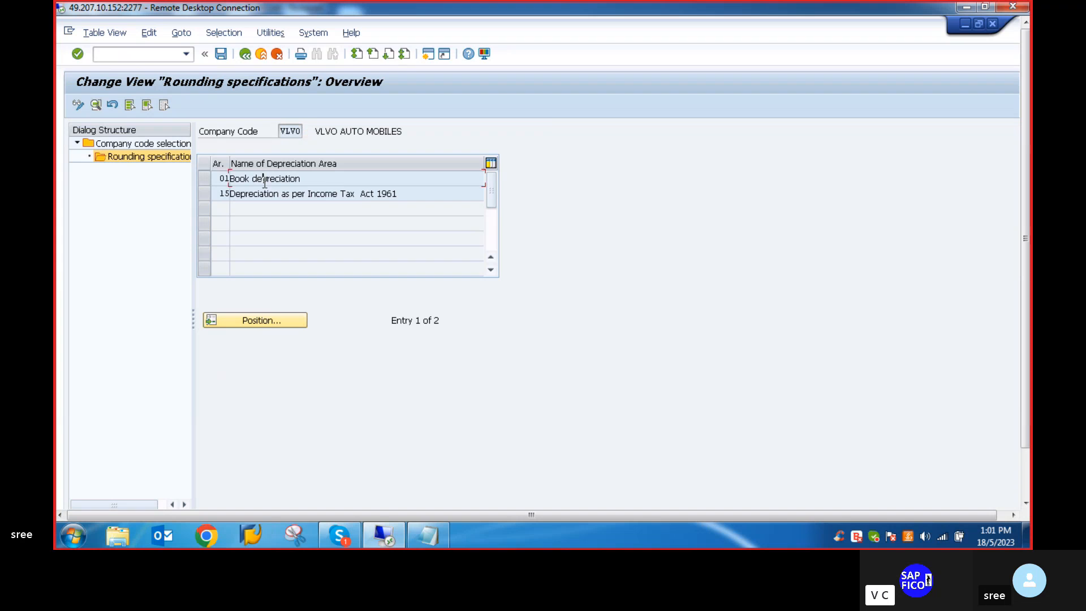
# - Enable rounding of automatically calculated depreciation for area 01 Book depreciation and save it to the proposed customizing request
pyautogui.doubleClick(262, 180)
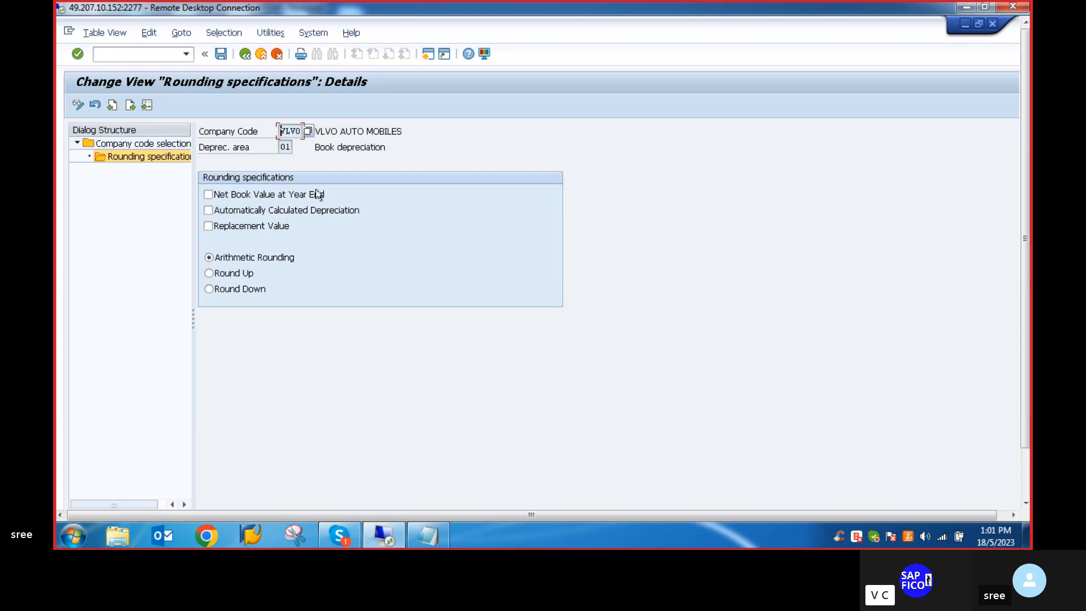
pyautogui.click(208, 210)
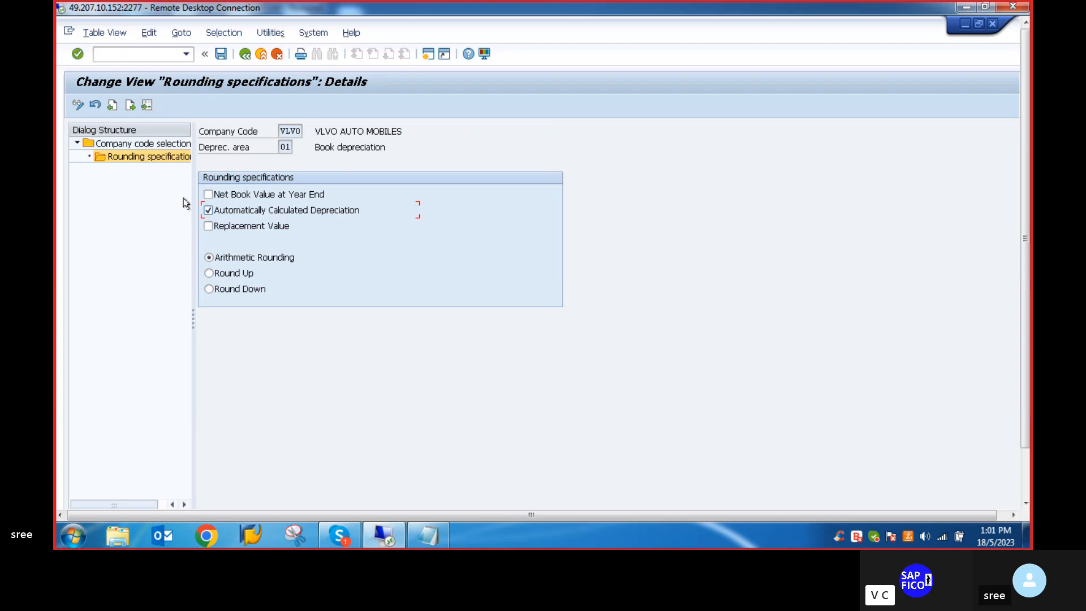
pyautogui.click(221, 54)
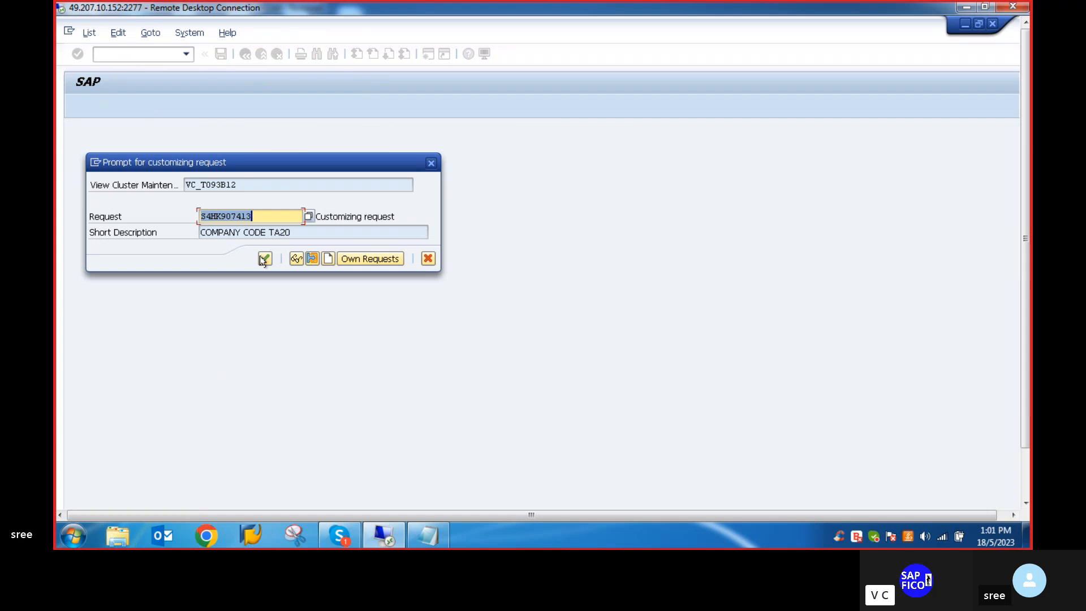
pyautogui.click(263, 259)
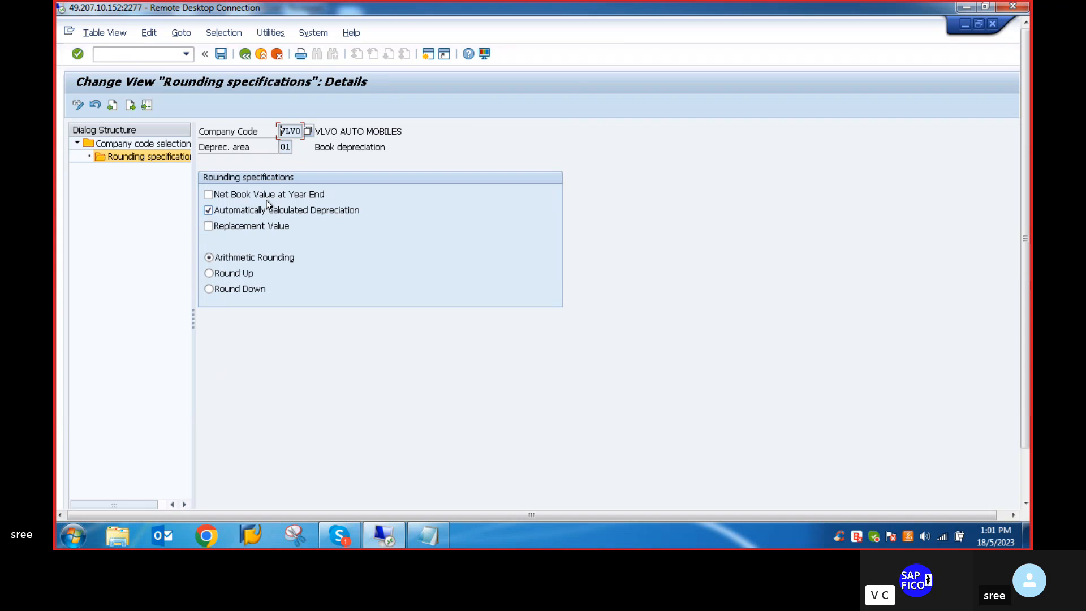
pyautogui.click(245, 54)
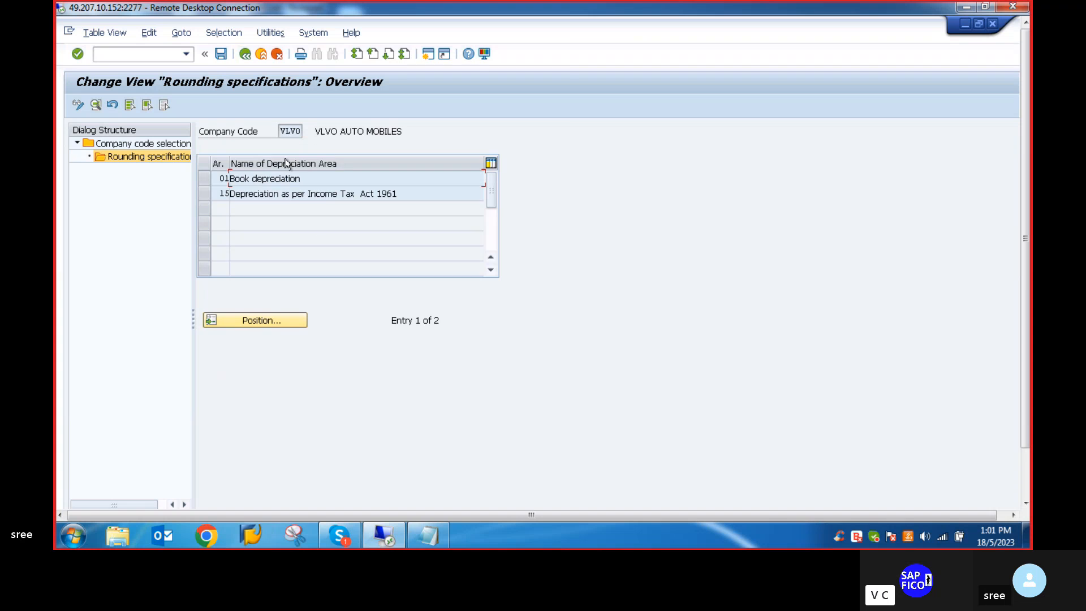
# - Enable rounding of automatically calculated depreciation for area 15 Depreciation as per Income Tax Act 1961 and save
pyautogui.doubleClick(257, 195)
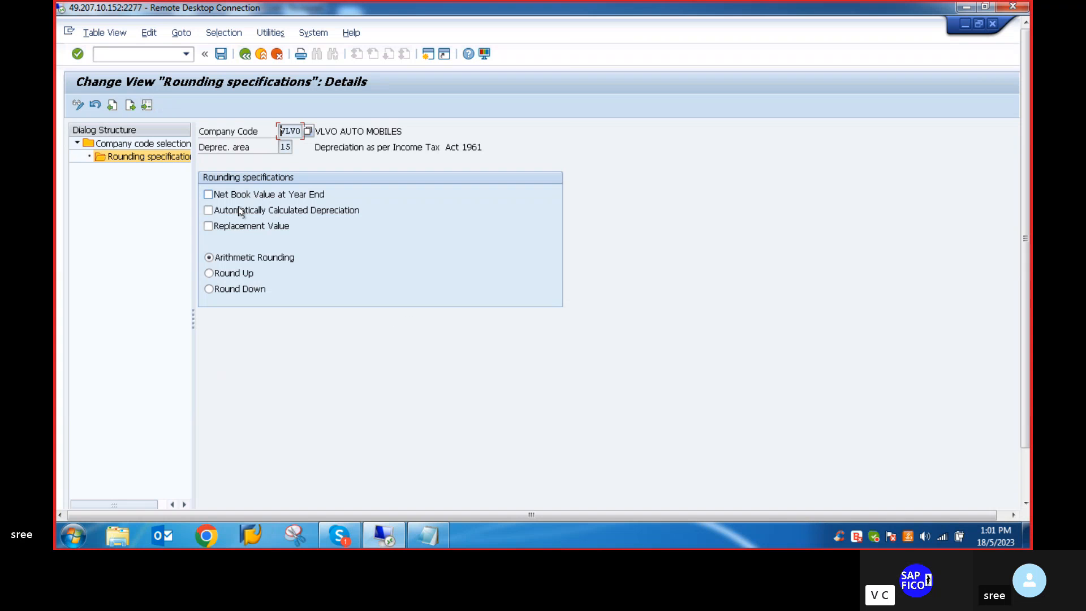
pyautogui.click(208, 210)
pyautogui.click(221, 55)
pyautogui.moveTo(1028, 158)
pyautogui.mouseDown()
pyautogui.moveTo(1019, 238)
pyautogui.moveTo(1011, 149)
pyautogui.mouseUp()
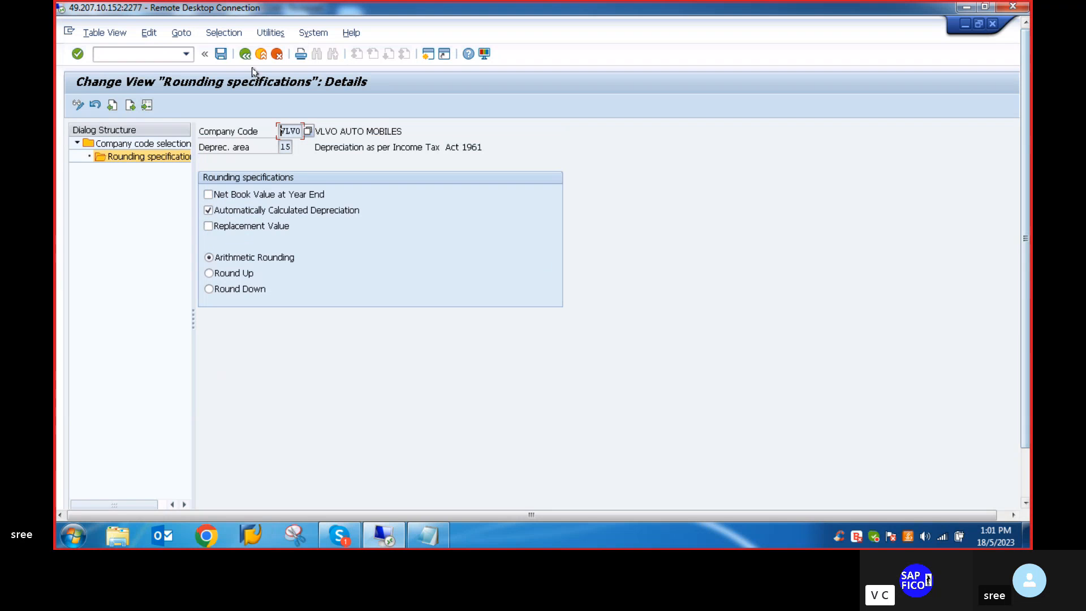
# - Leave the rounding specifications with the /n command and return to SAP Easy Access
pyautogui.click(102, 54)
pyautogui.write('/n')
pyautogui.press('Return')
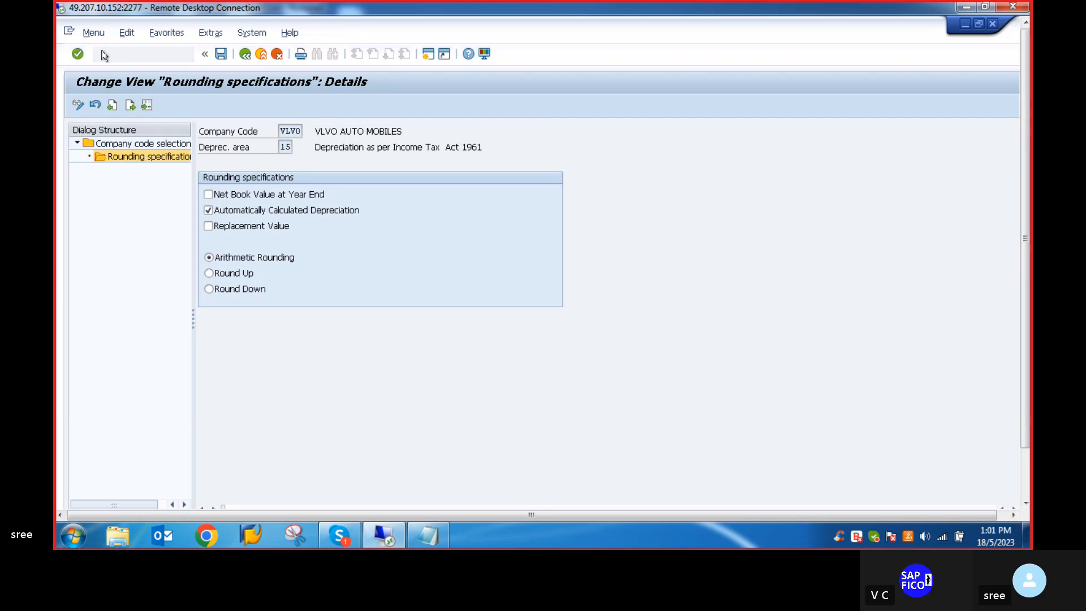
# - Check item 14 on multilevel methods in the Notepad notes and open transaction AFAMS in SAP
pyautogui.click(440, 544)
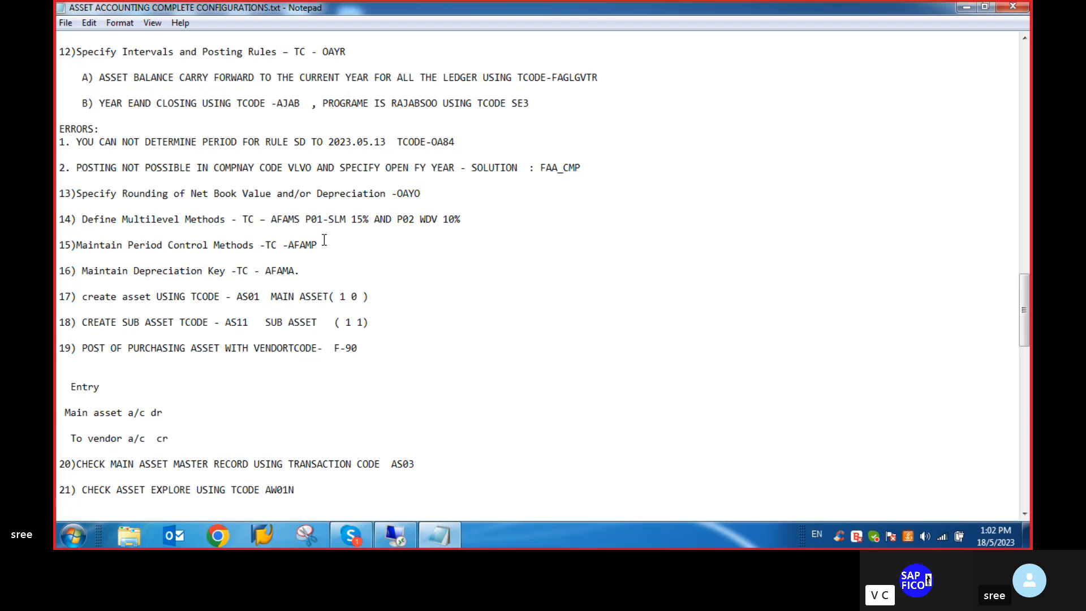
pyautogui.click(392, 535)
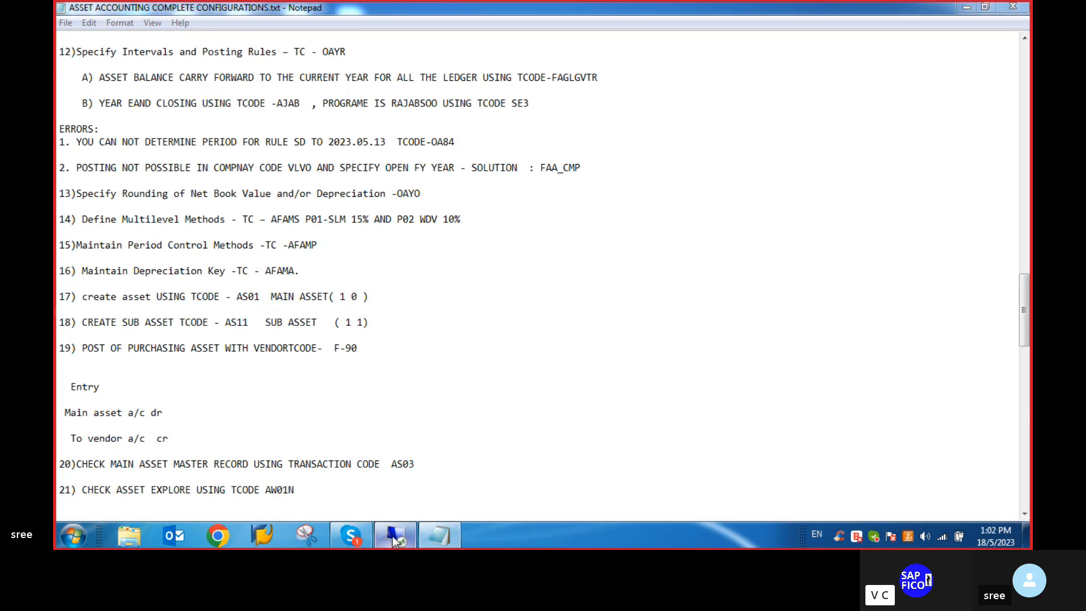
pyautogui.write('AFAMS')
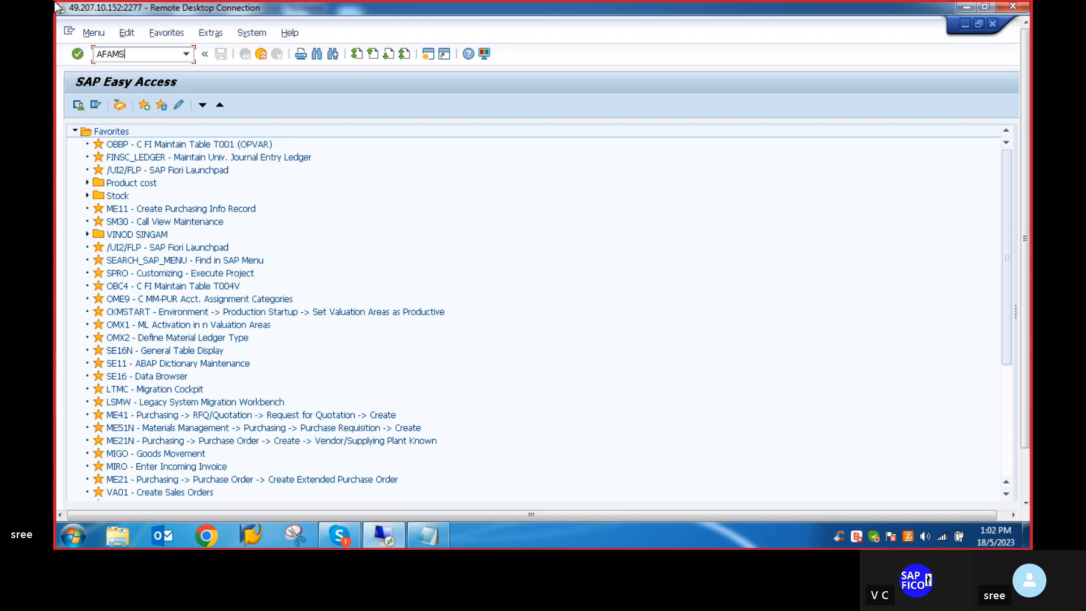
pyautogui.press('Return')
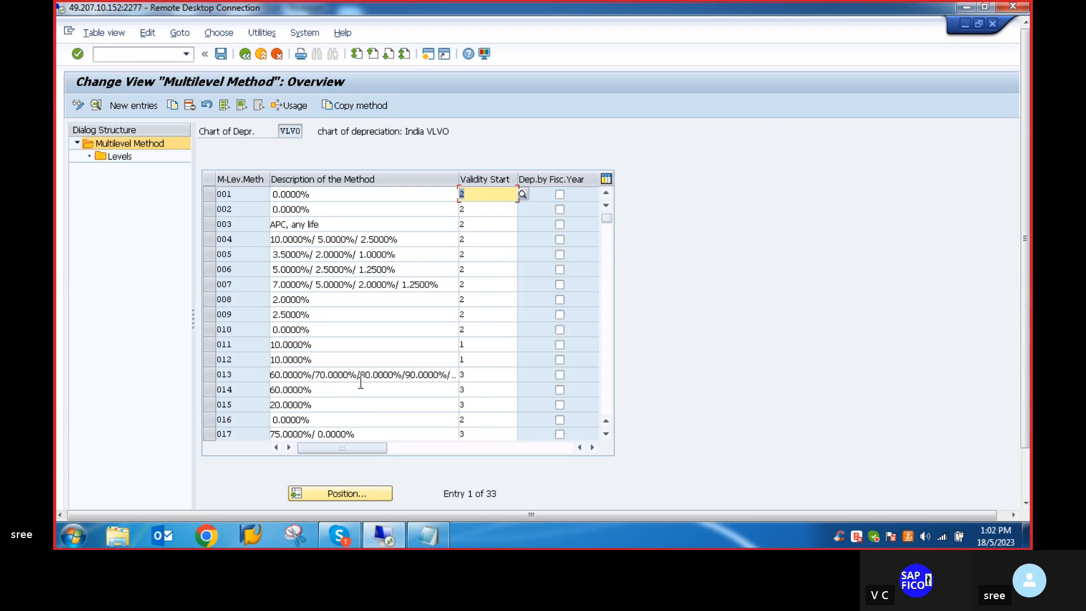
# - Review the existing multilevel methods and create a new entry with method key VS1 for chart of depreciation VLVO
pyautogui.scroll(-3, 361, 376)
pyautogui.scroll(-7, 360, 374)
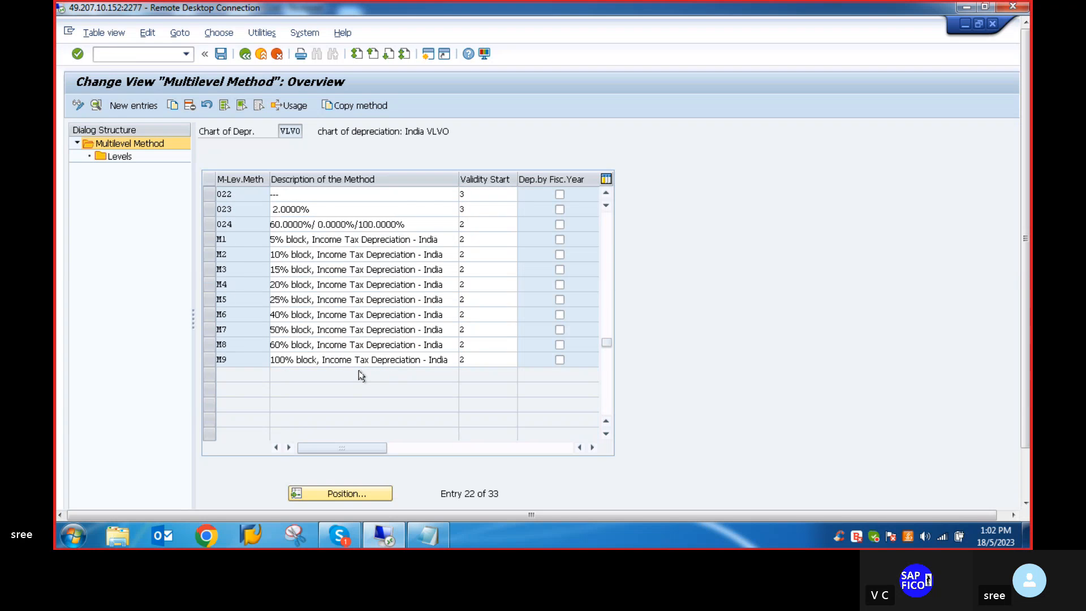
pyautogui.scroll(10, 359, 371)
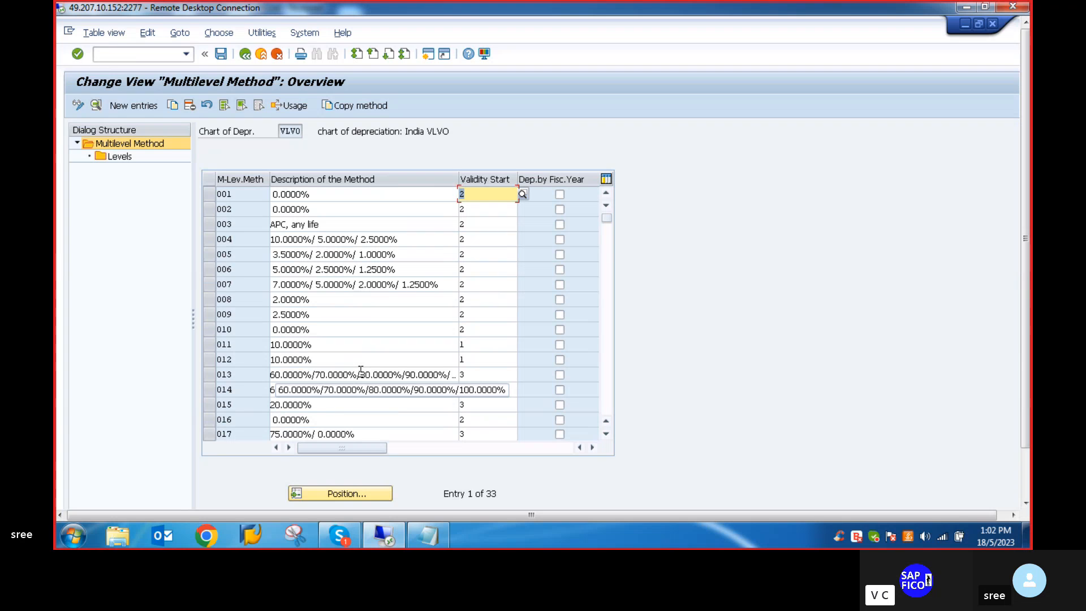
pyautogui.scroll(-5, 353, 284)
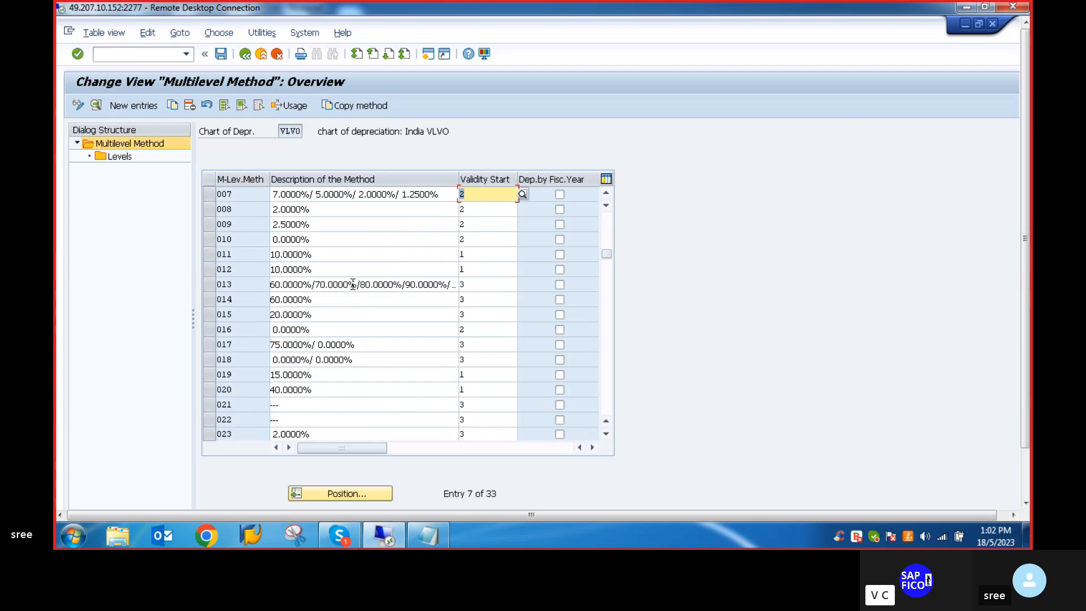
pyautogui.scroll(5, 352, 284)
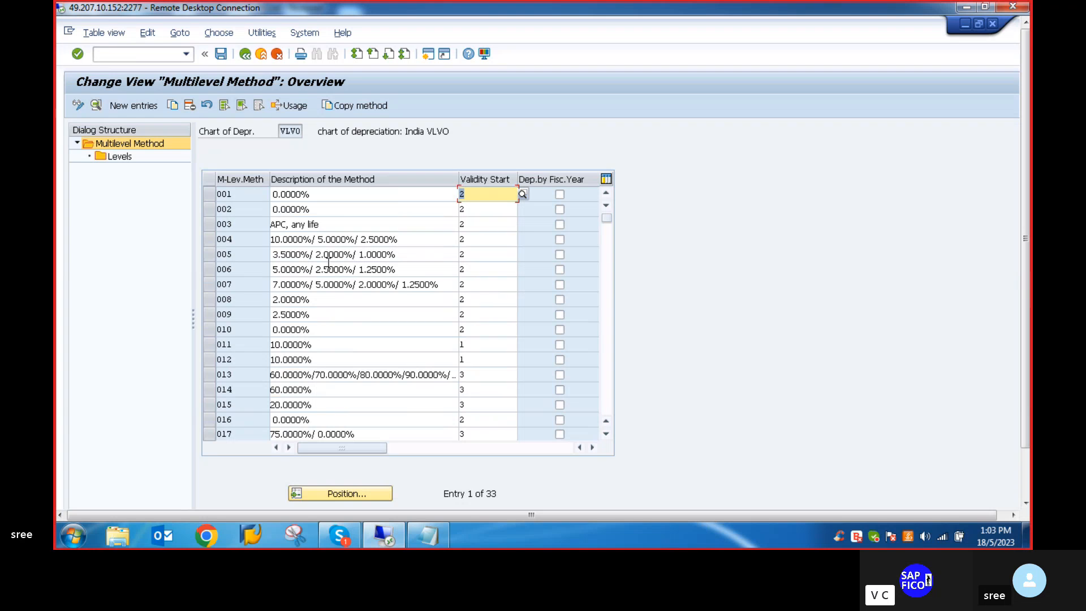
pyautogui.click(118, 106)
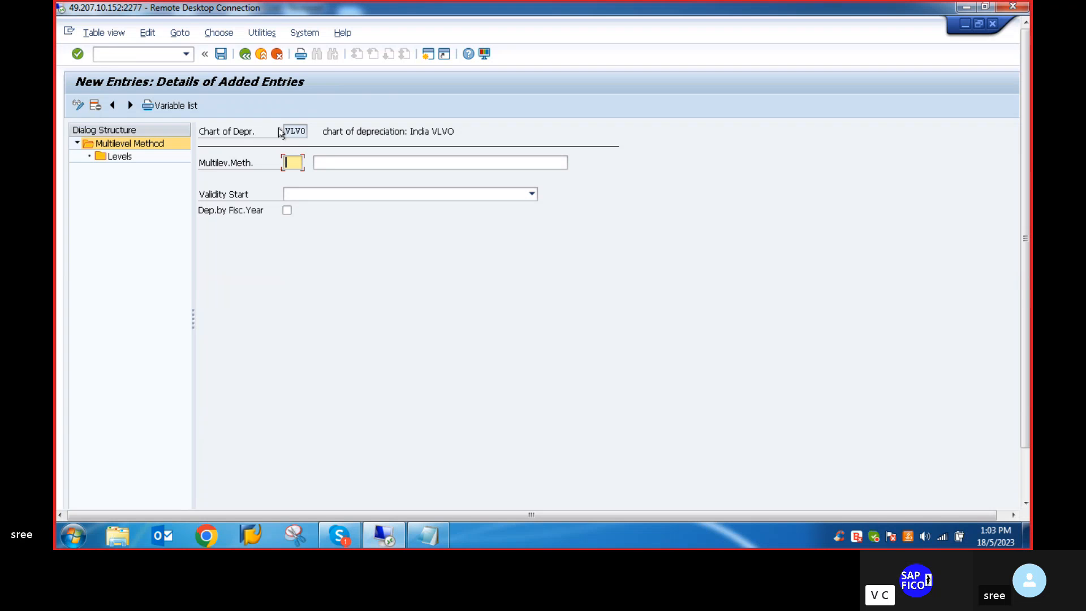
pyautogui.write('V')
pyautogui.write('1')
pyautogui.press('BackSpace')
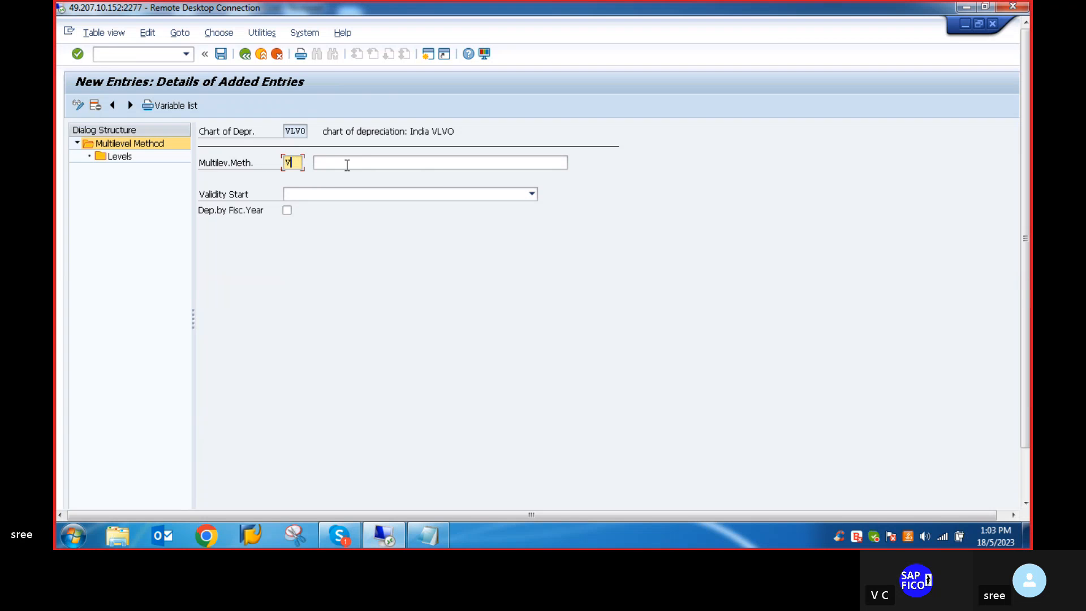
pyautogui.write('S')
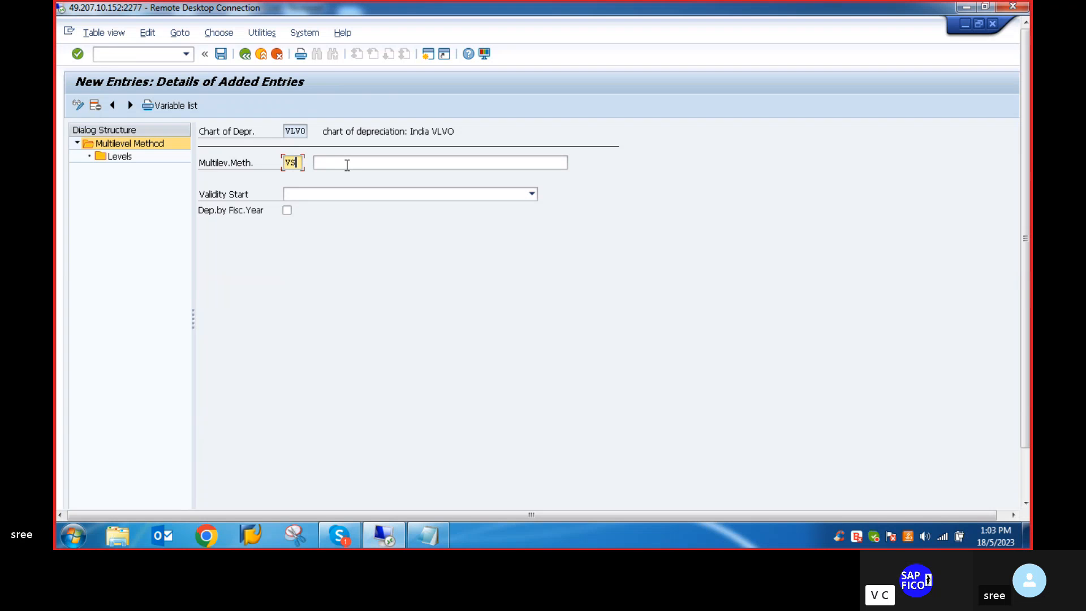
pyautogui.write('1')
# - Describe method VS1 as "SML @5% -VLVO" and set its validity start to 2 From ordinary depreciation start date
pyautogui.click(344, 165)
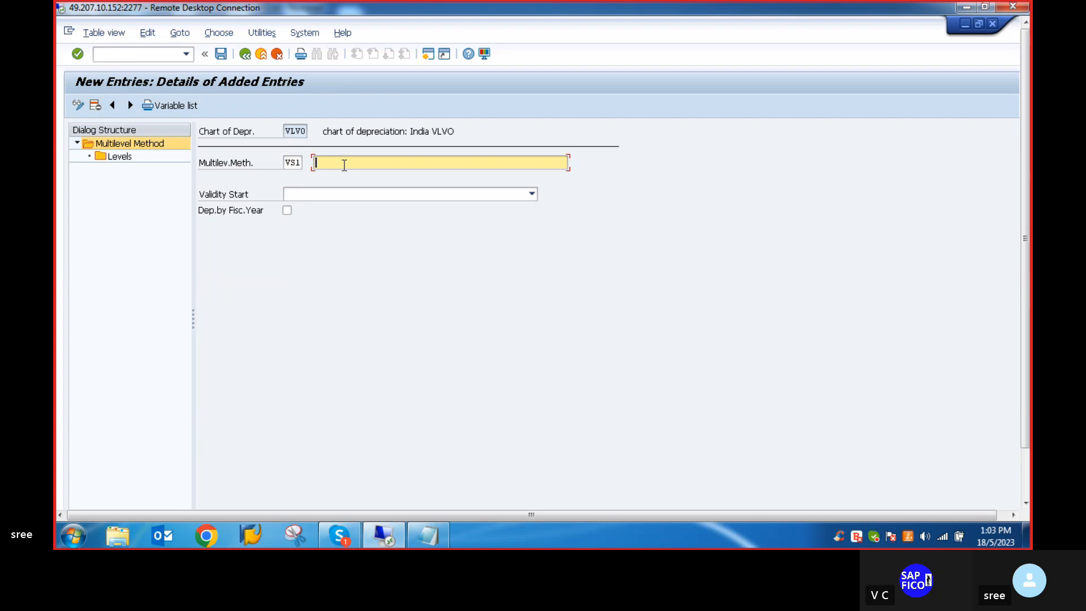
pyautogui.write('SML')
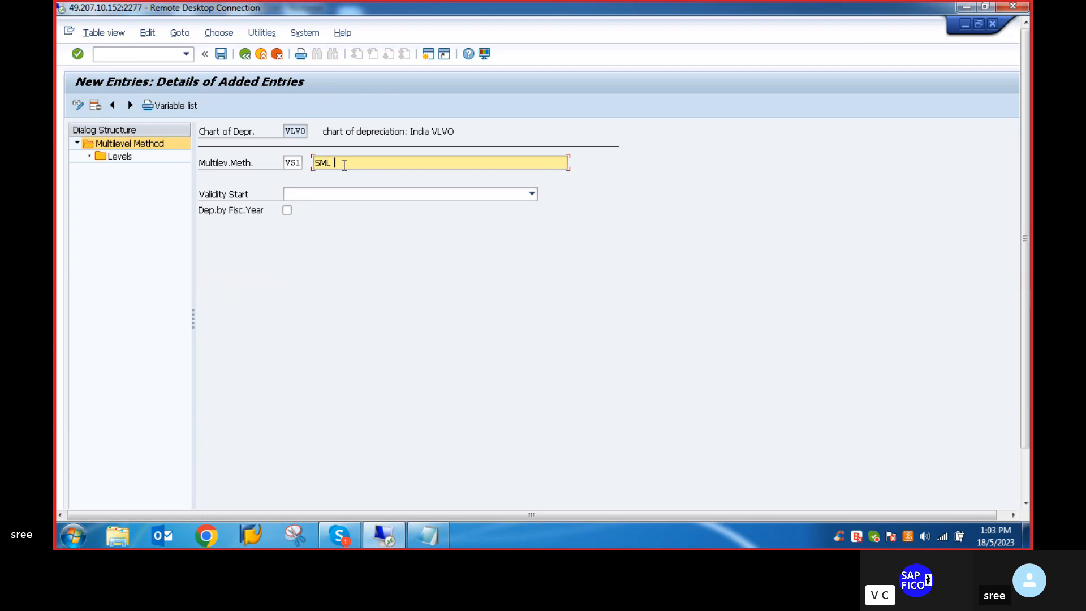
pyautogui.write(' @5')
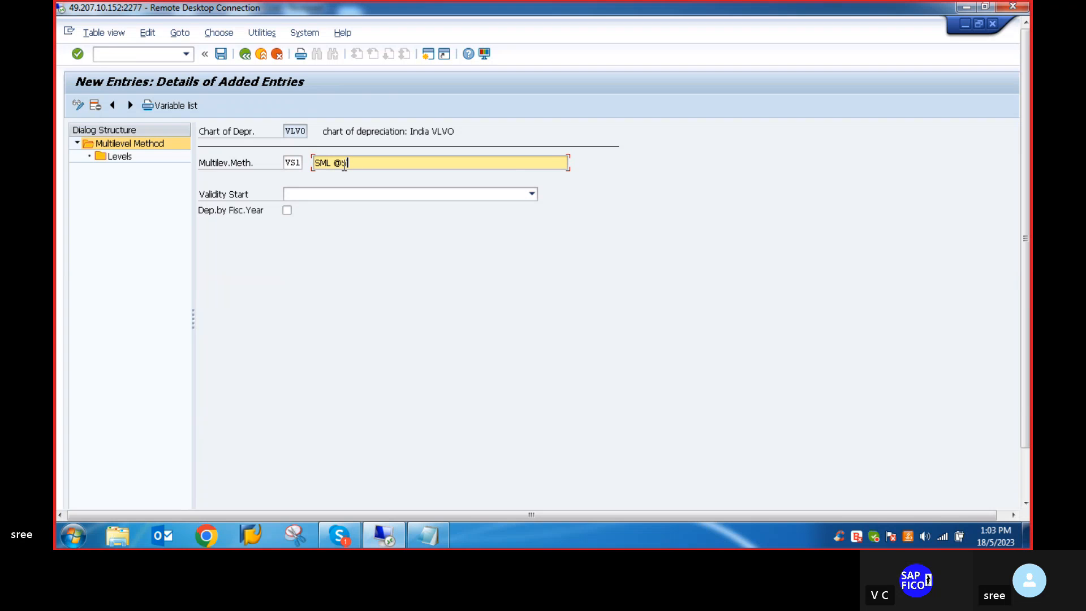
pyautogui.write('% -')
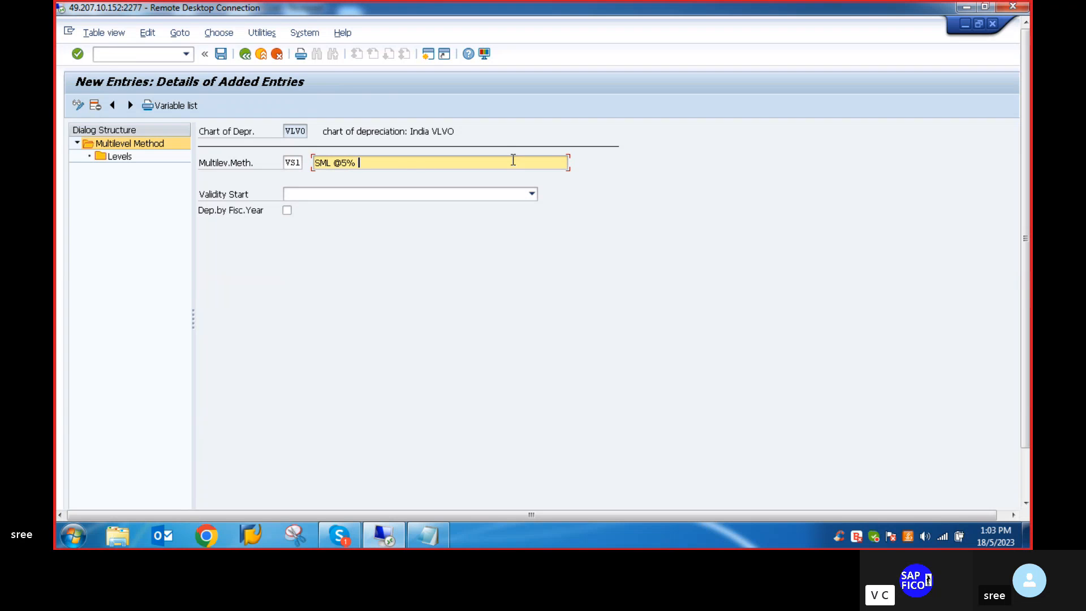
pyautogui.write('VLVO')
pyautogui.click(532, 194)
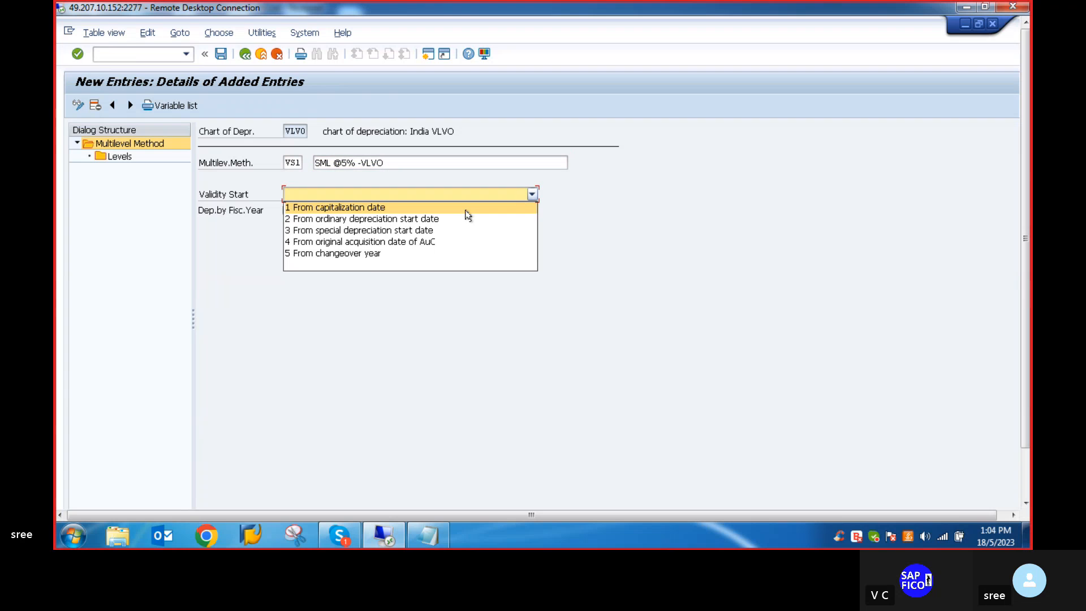
pyautogui.click(349, 218)
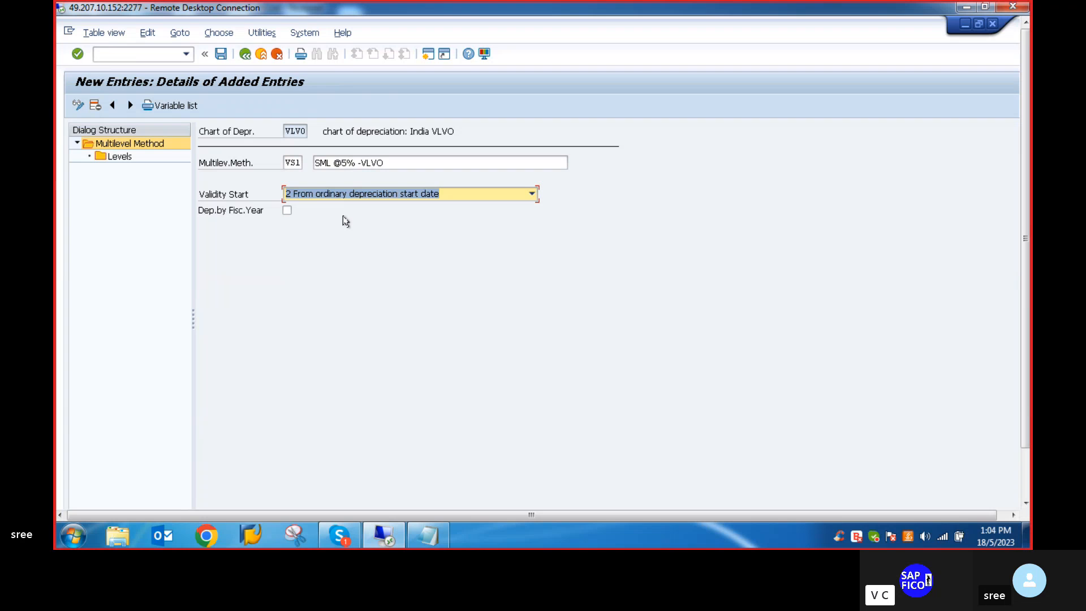
# - Add a new level to method VS1 with acquisition year 9999, years 999 and period 12
pyautogui.click(120, 158)
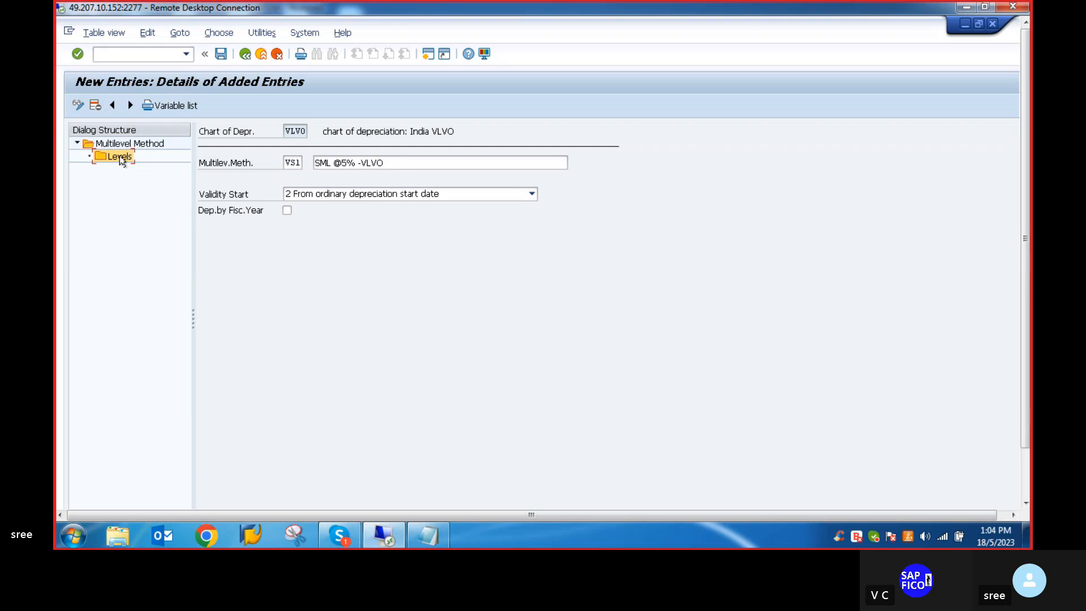
pyautogui.doubleClick(120, 156)
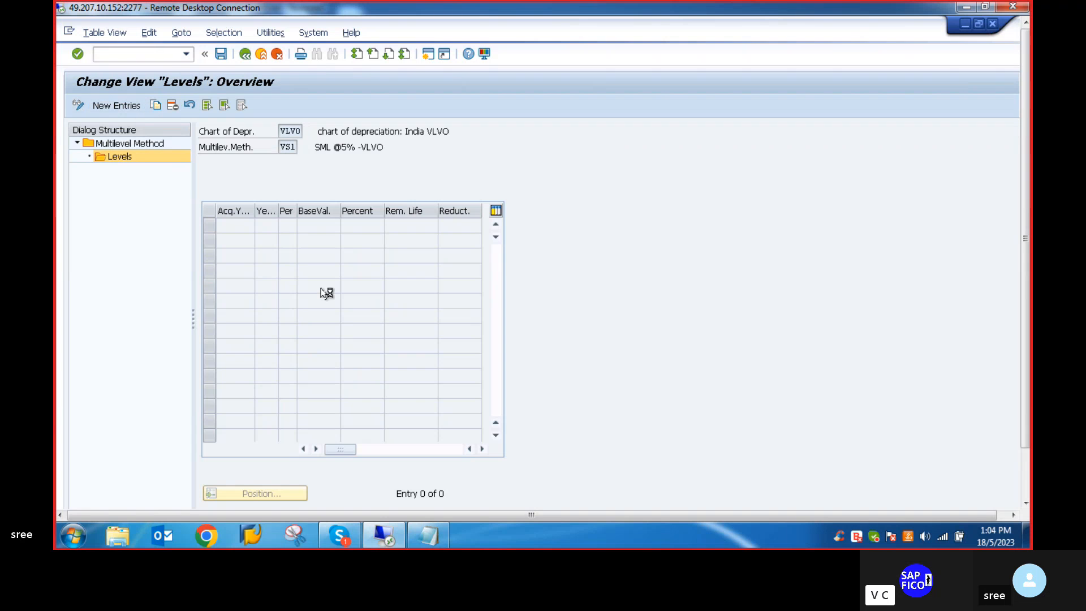
pyautogui.press('F5')
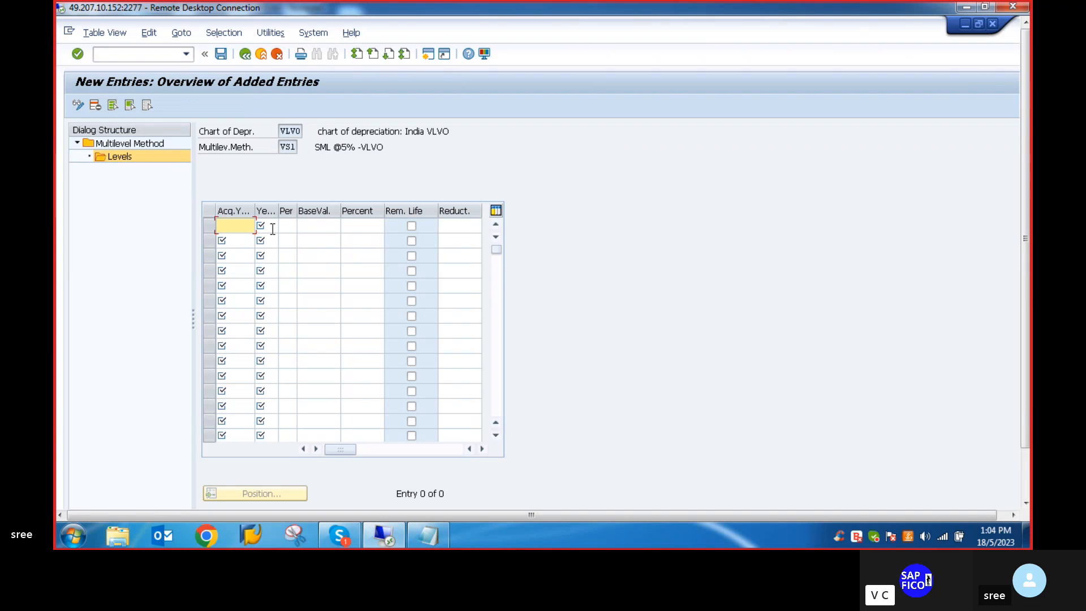
pyautogui.write('9999')
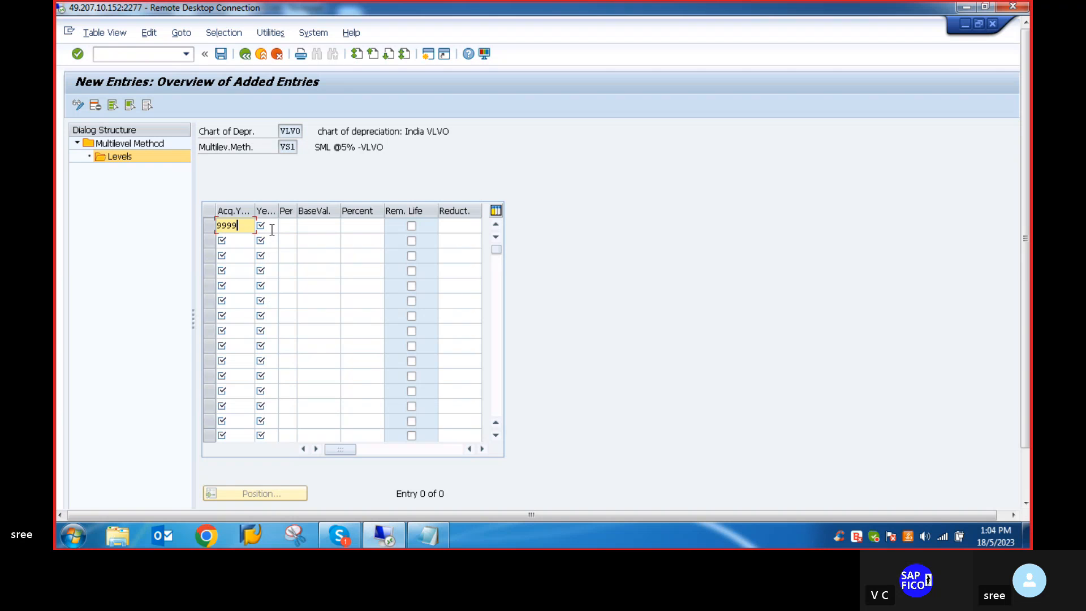
pyautogui.click(271, 229)
pyautogui.write('999')
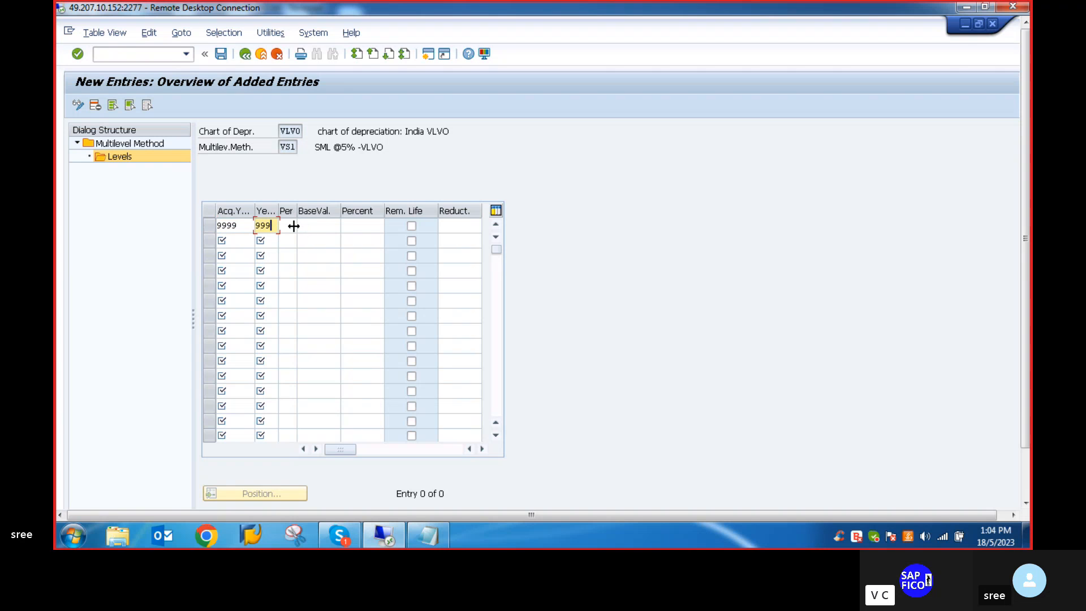
pyautogui.click(291, 226)
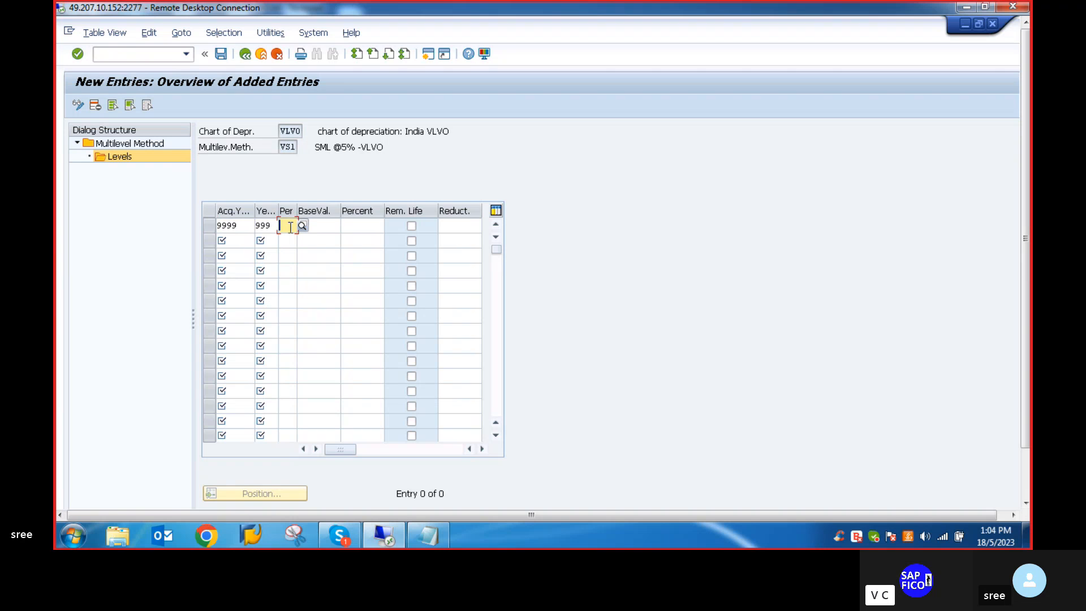
pyautogui.write('12')
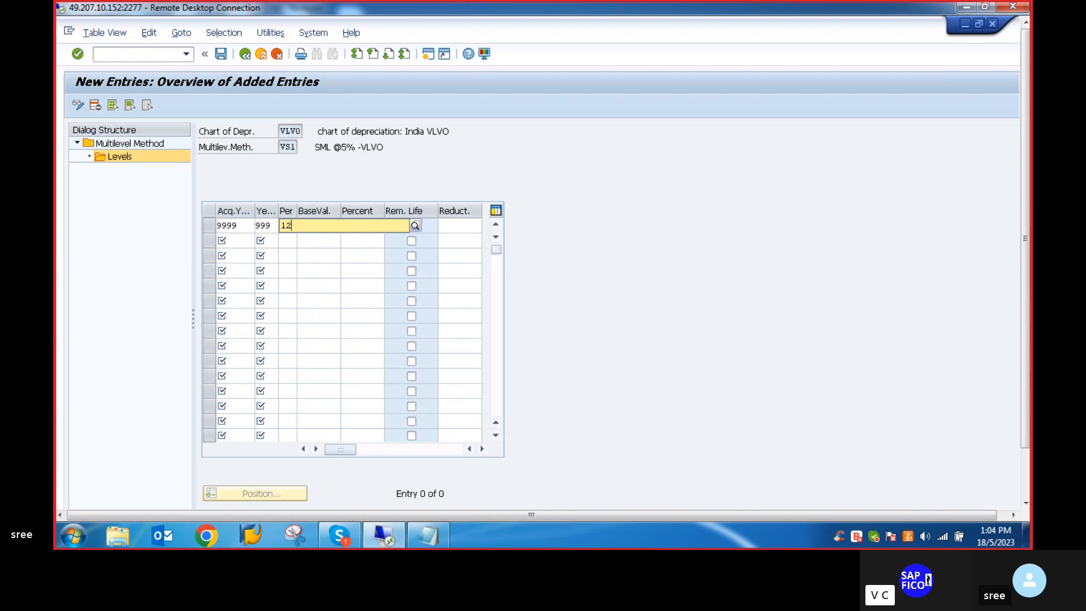
# - Set the VS1 level's base value to 01 Acquisition value and its percentage to 5
pyautogui.click(314, 265)
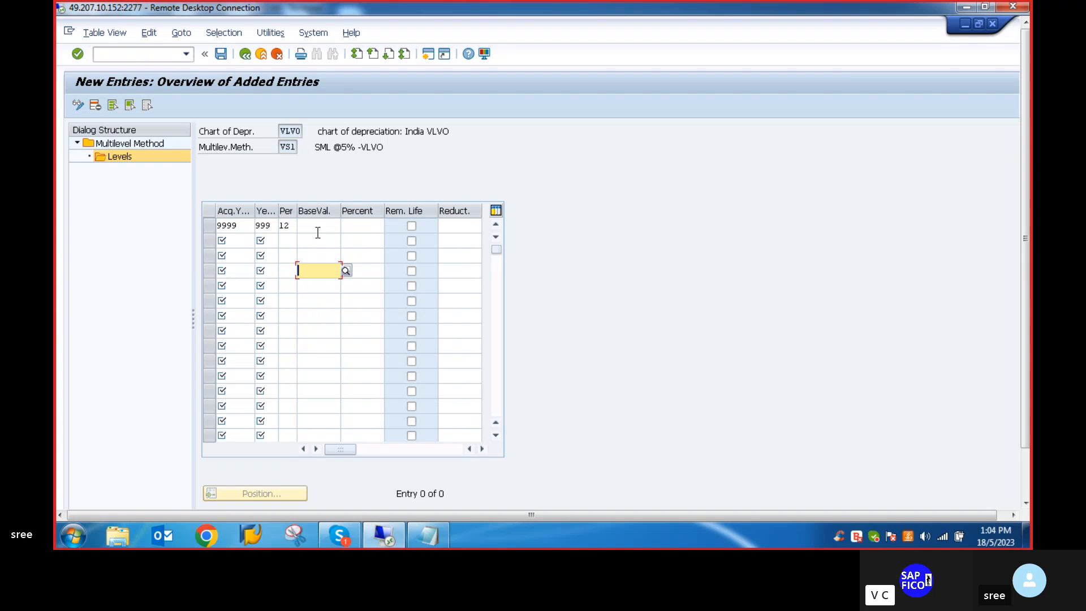
pyautogui.click(316, 226)
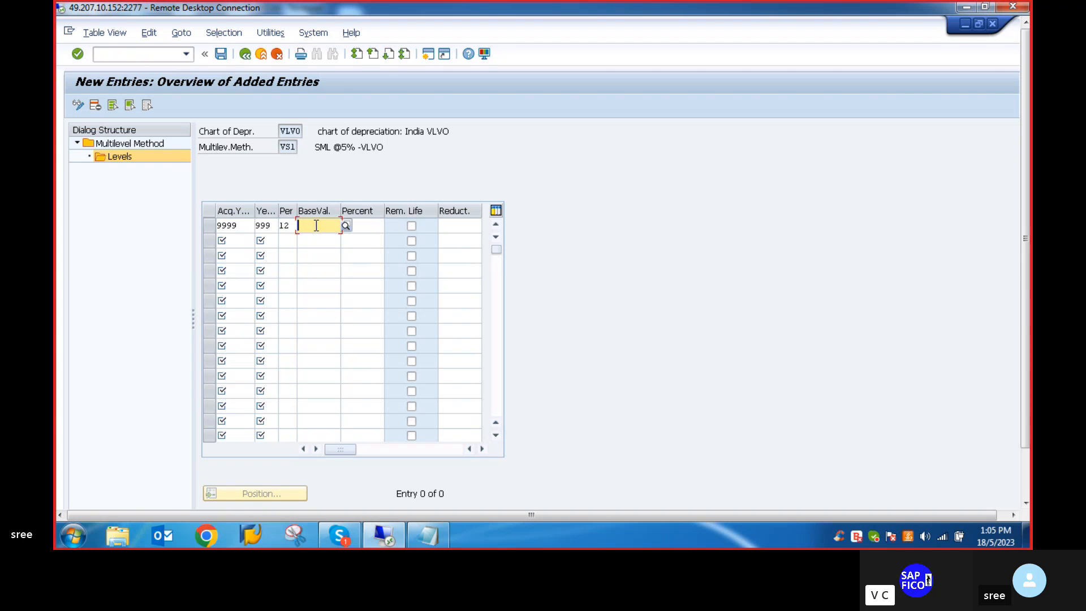
pyautogui.write('0')
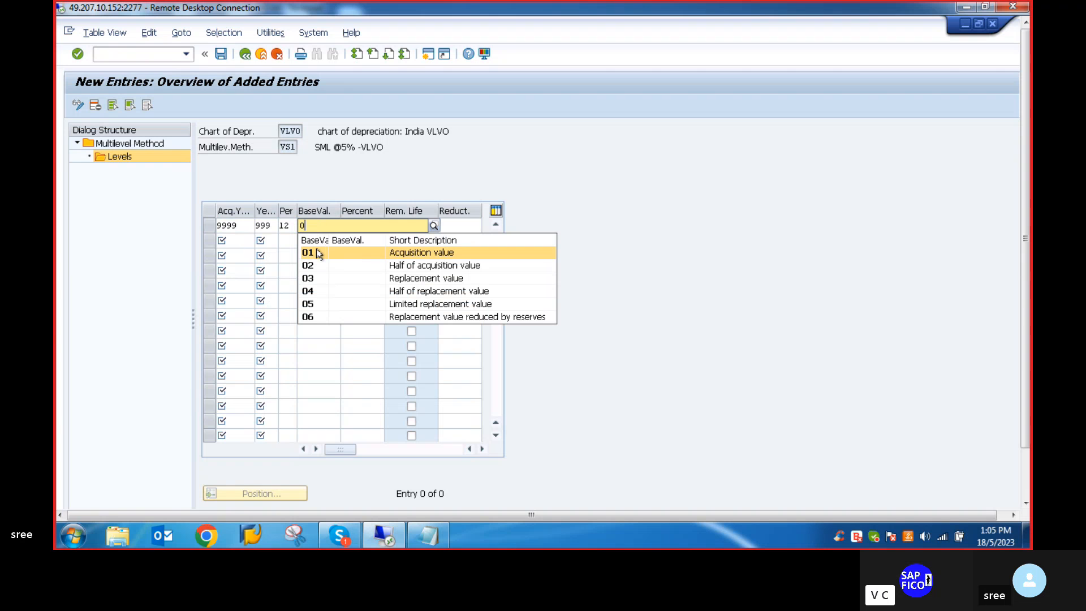
pyautogui.click(317, 251)
pyautogui.click(369, 225)
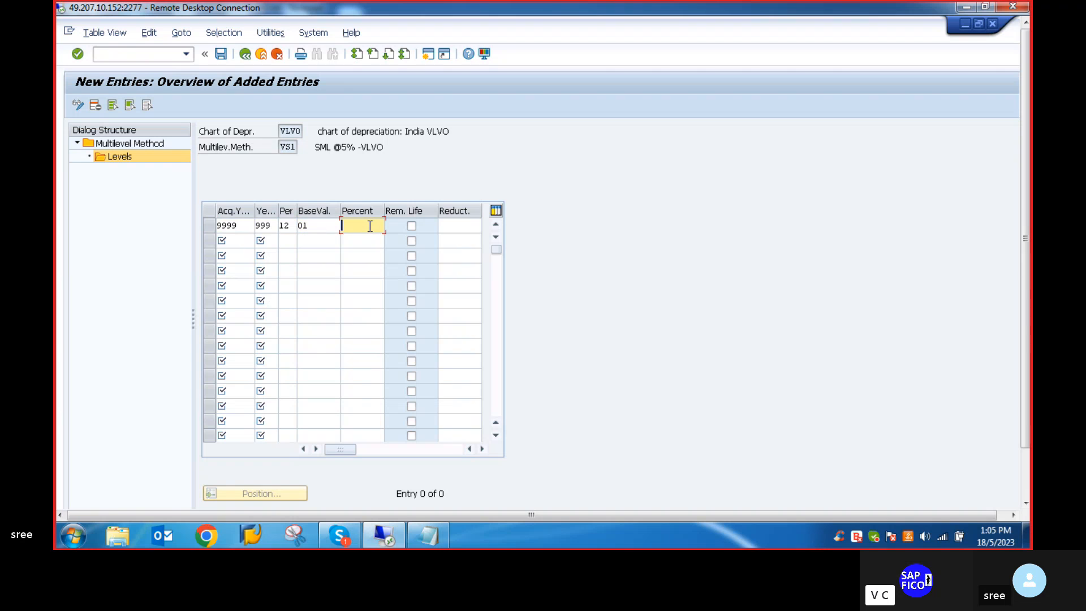
pyautogui.write('10')
pyautogui.press('BackSpace')
pyautogui.press('BackSpace')
pyautogui.write('5')
pyautogui.press('Return')
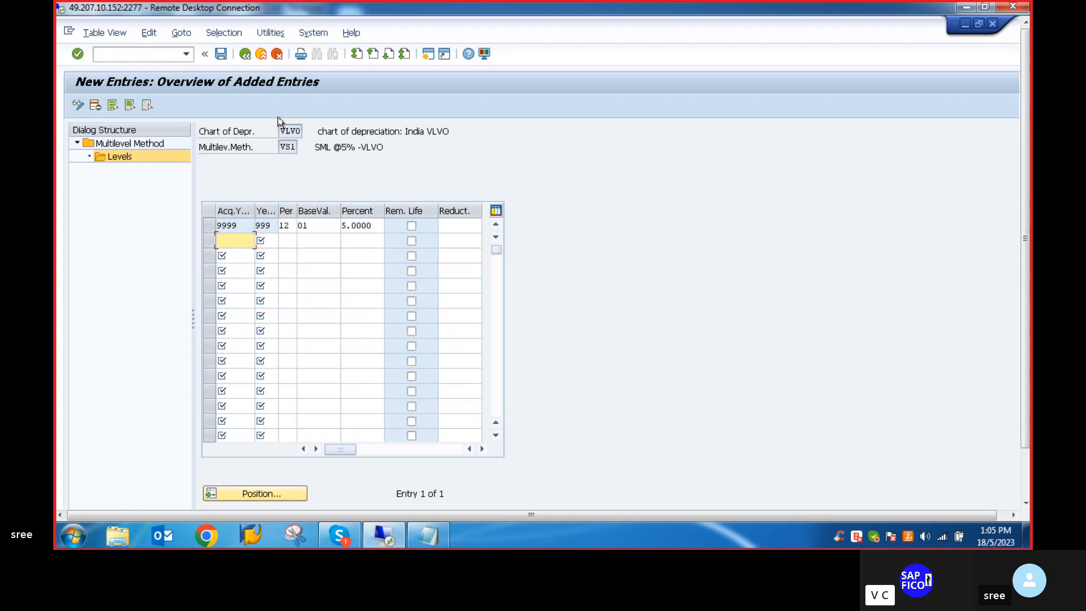
# - Save the VS1 level under the proposed customizing request and return to the multilevel method overview
pyautogui.click(221, 54)
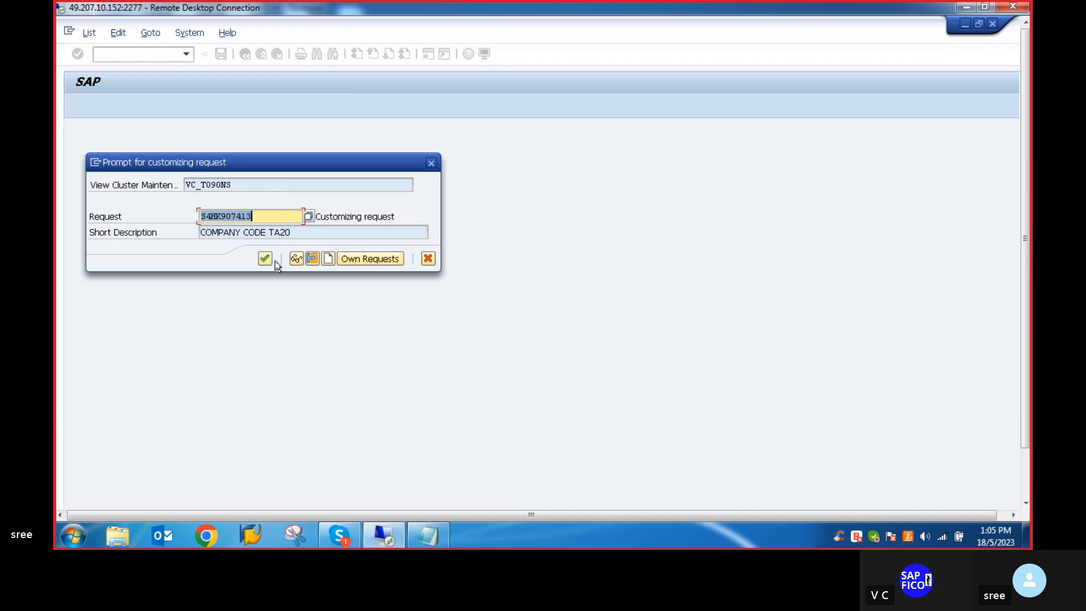
pyautogui.click(265, 259)
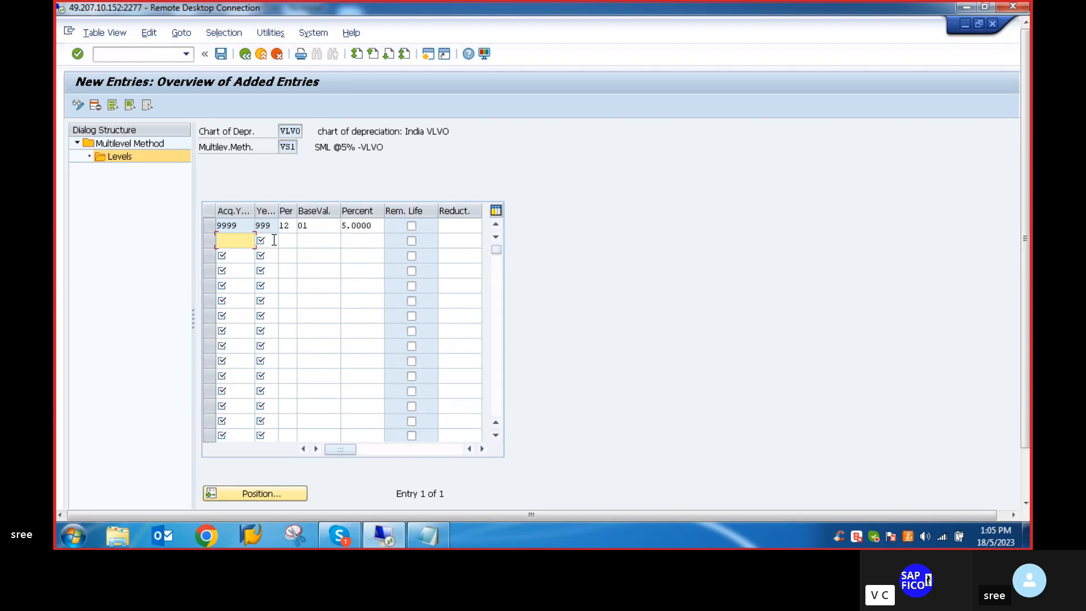
pyautogui.click(244, 53)
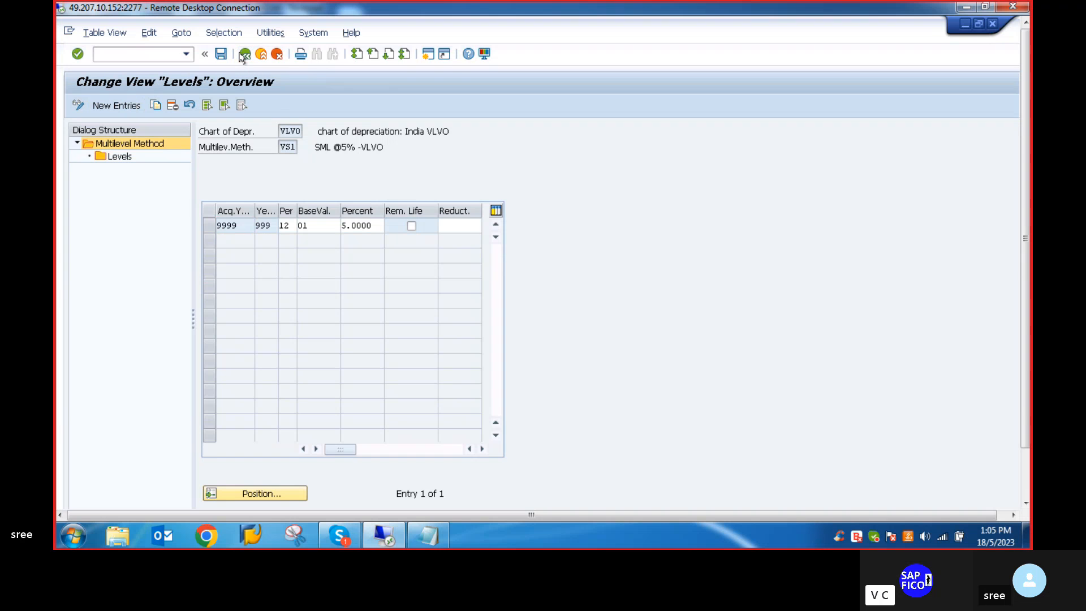
pyautogui.click(244, 53)
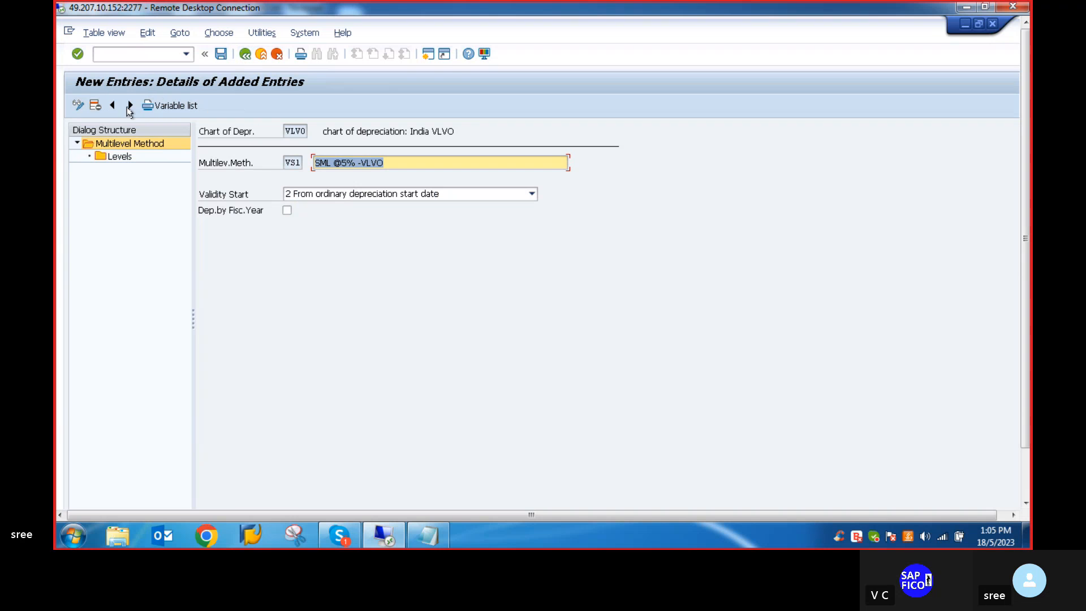
pyautogui.click(245, 53)
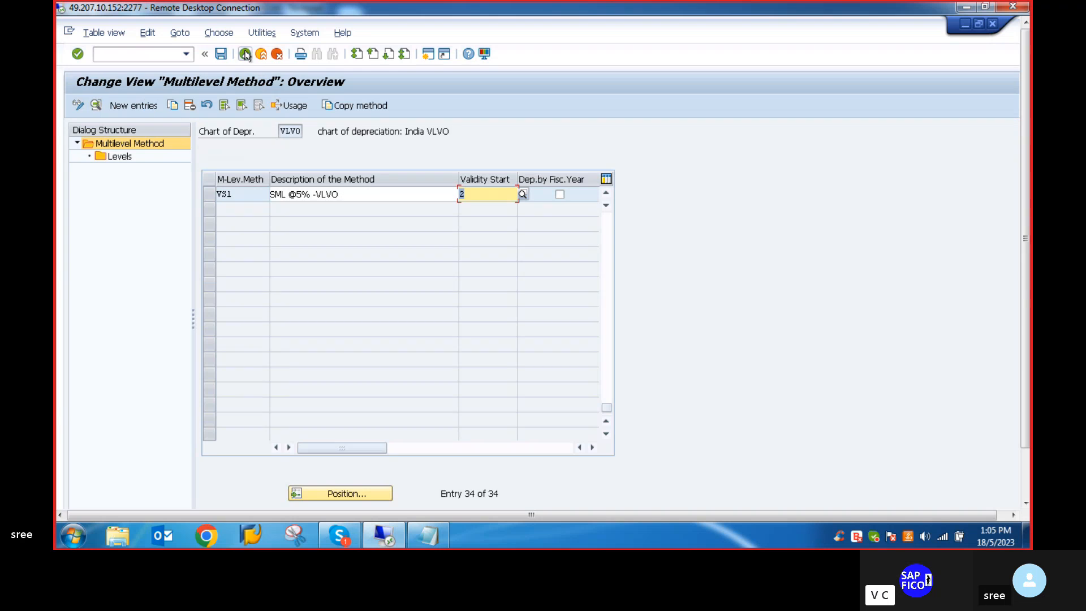
pyautogui.click(128, 107)
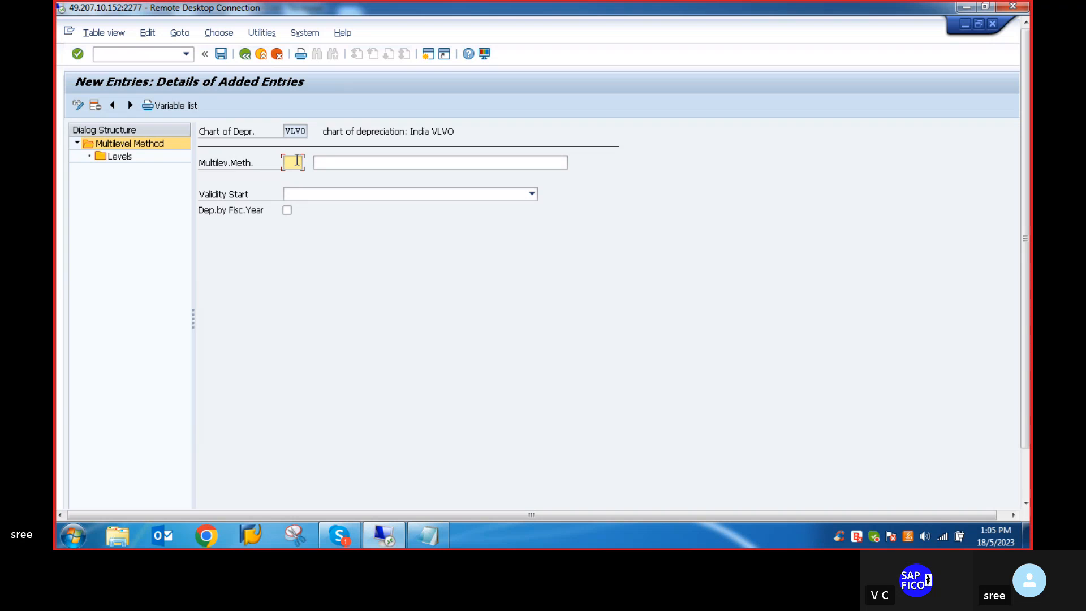
pyautogui.write('VW2')
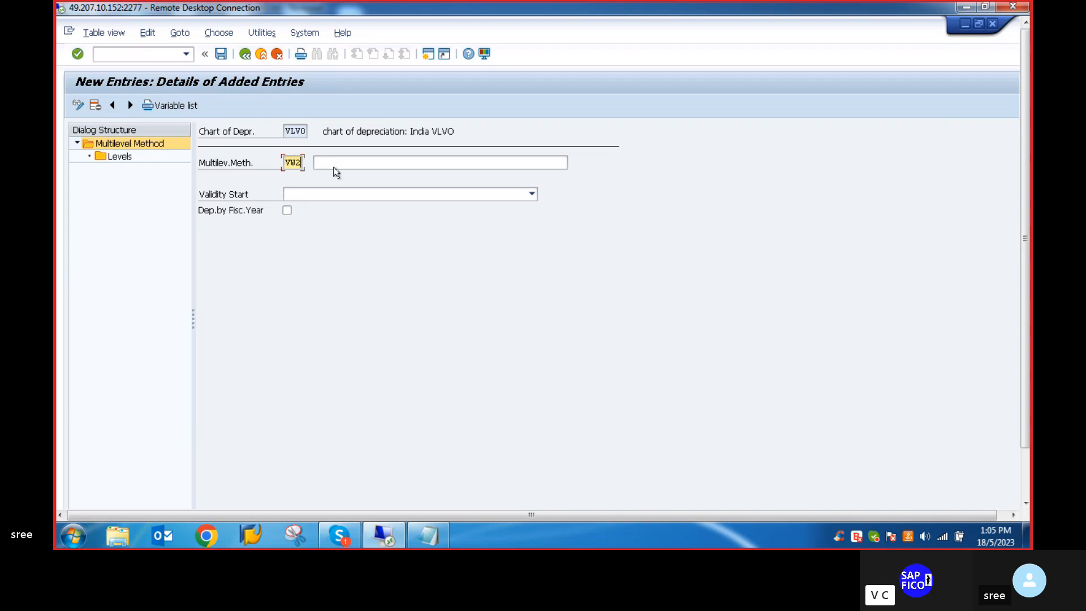
pyautogui.click(334, 163)
pyautogui.write('W')
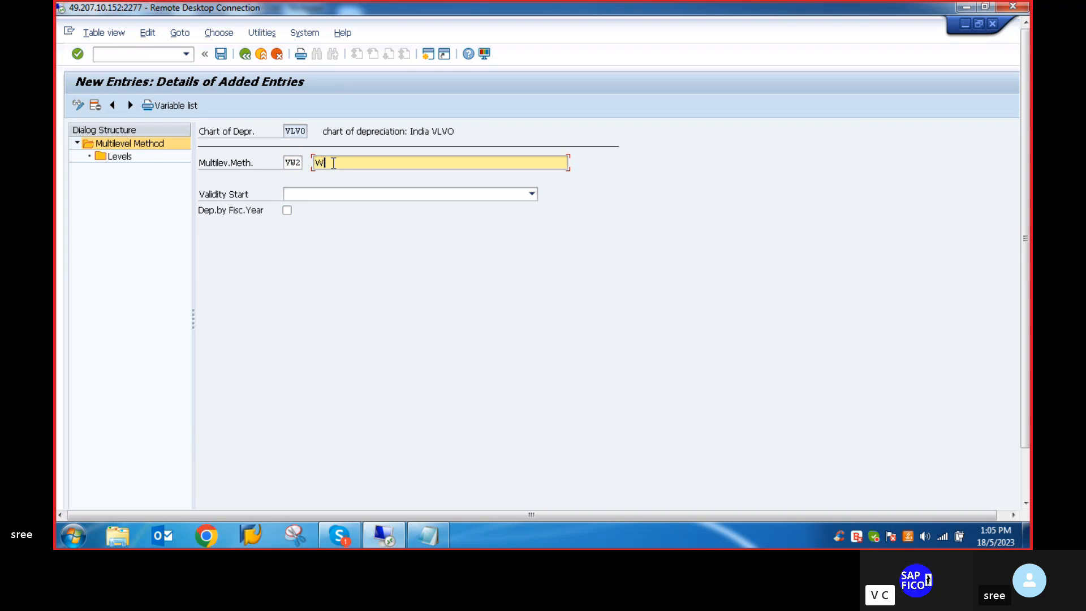
pyautogui.write('DV @')
pyautogui.press('BackSpace')
pyautogui.write('10%')
pyautogui.click(532, 194)
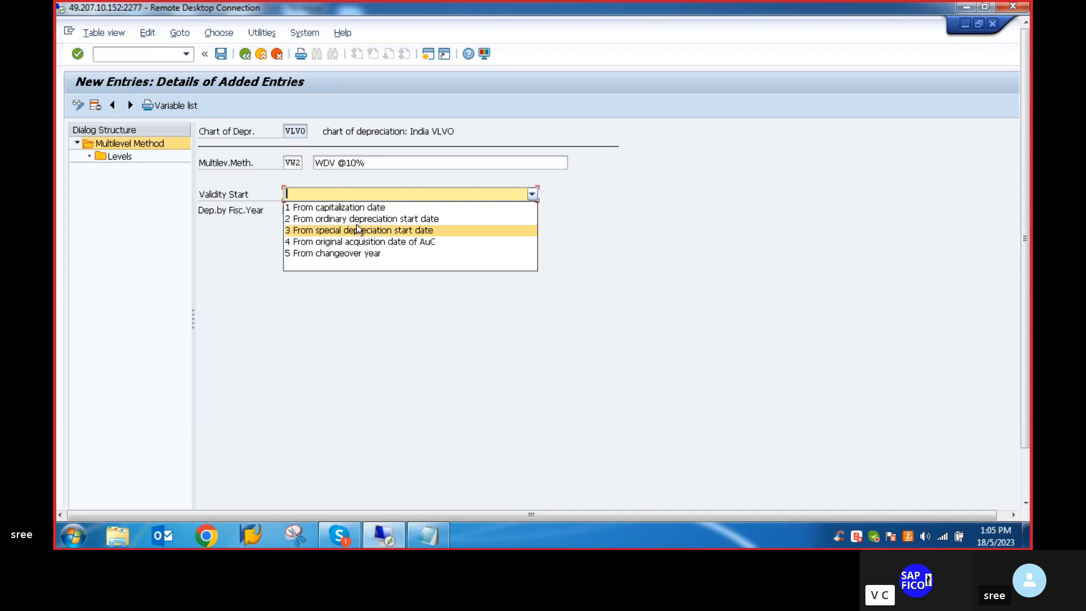
pyautogui.click(370, 219)
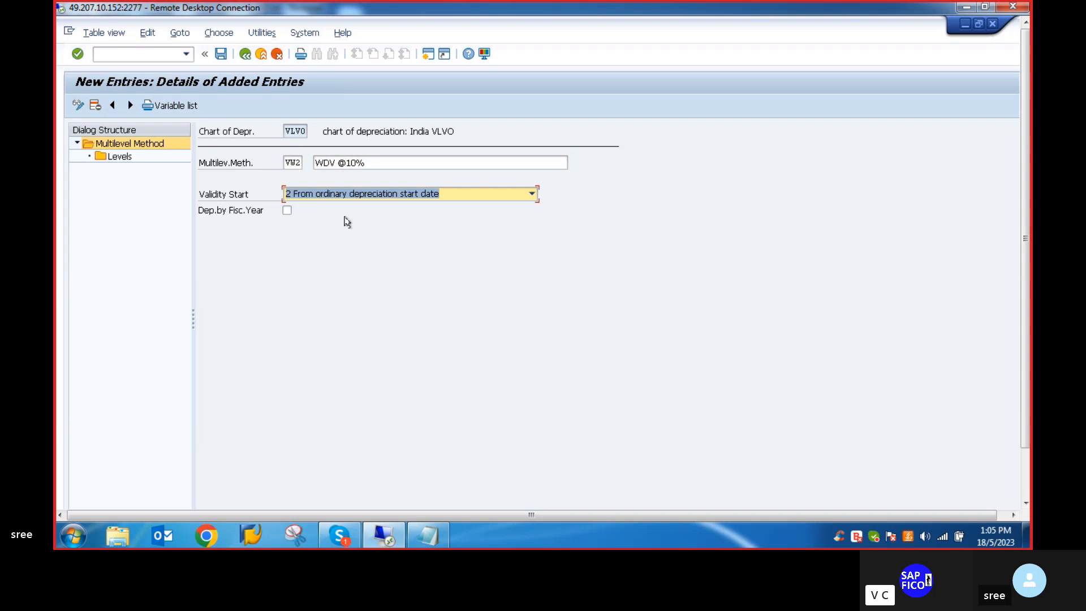
# - Add a new level to method VW2 with acquisition year 9999, years 999 and period 12
pyautogui.doubleClick(115, 158)
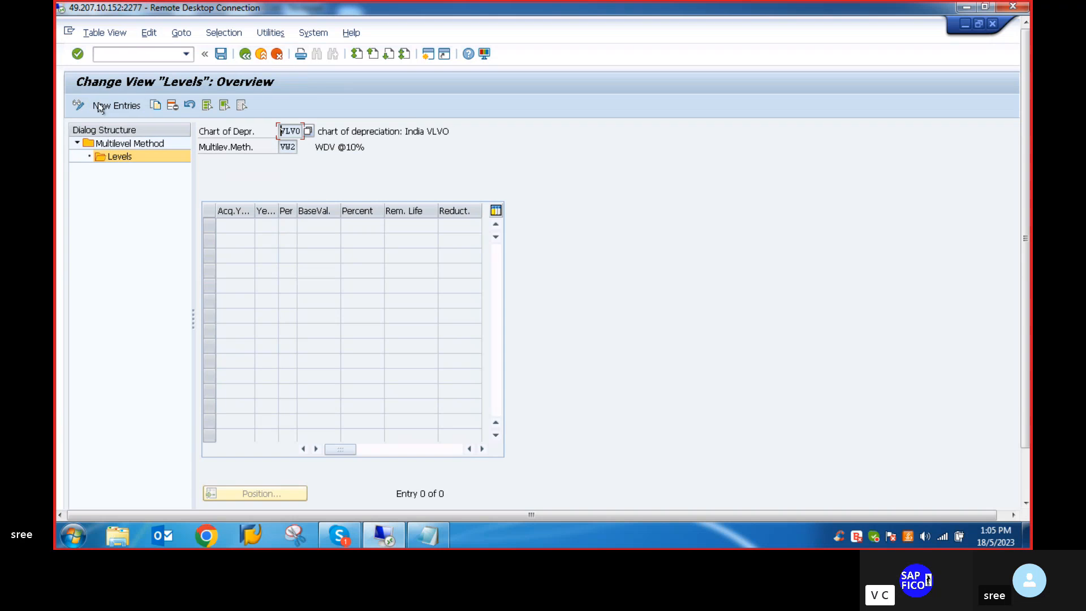
pyautogui.press('F5')
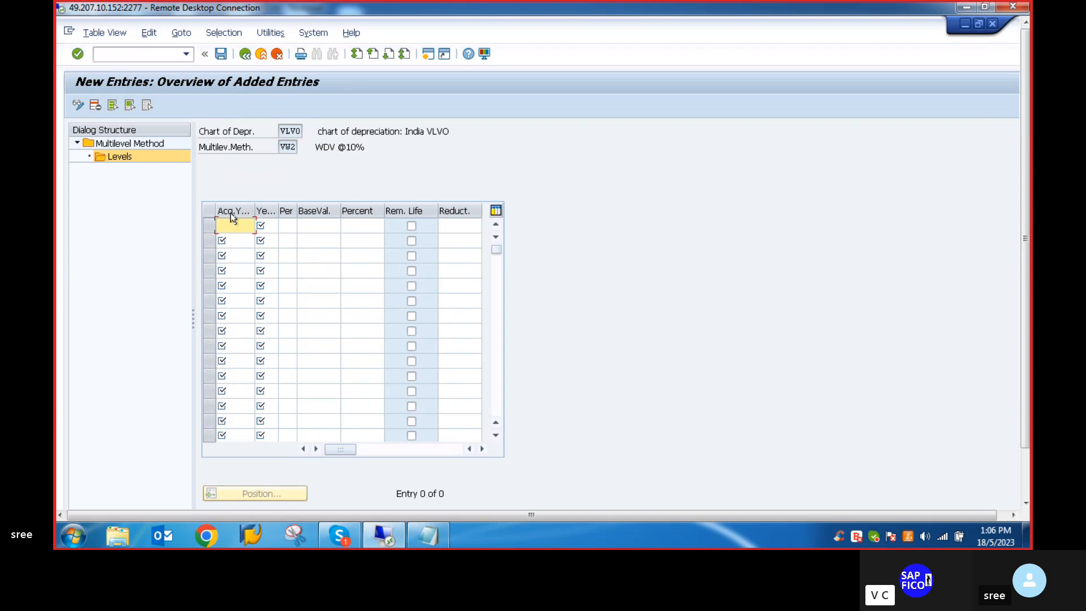
pyautogui.write('9')
pyautogui.click(237, 240)
pyautogui.click(272, 230)
pyautogui.write('9')
pyautogui.click(266, 240)
pyautogui.click(287, 225)
pyautogui.write('12')
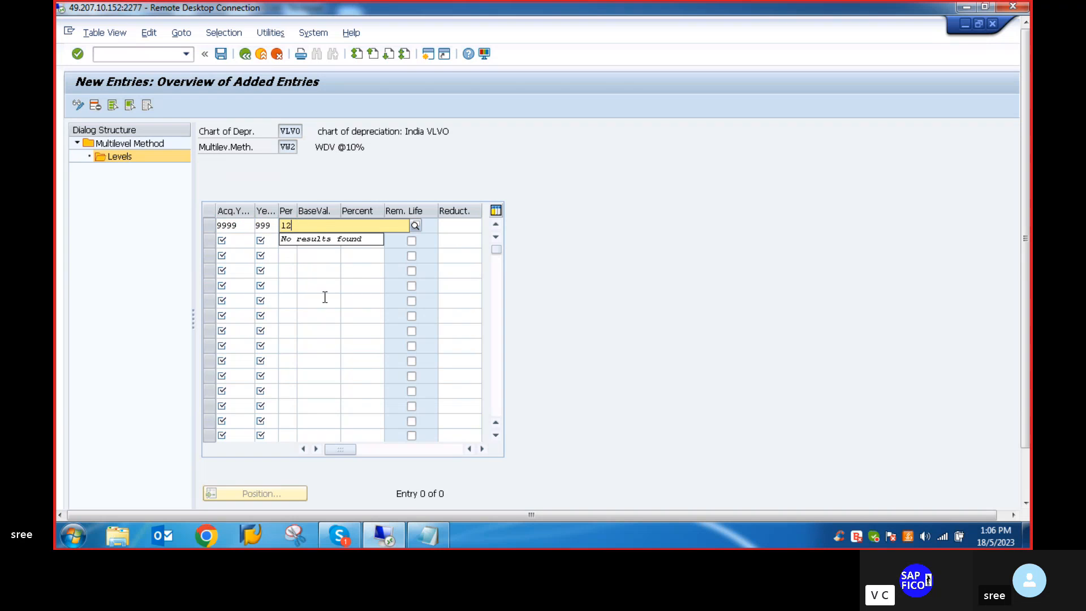
# - Set the VW2 level's base value to 24 Net book value and its percentage to 10
pyautogui.click(320, 272)
pyautogui.click(313, 228)
pyautogui.write('0')
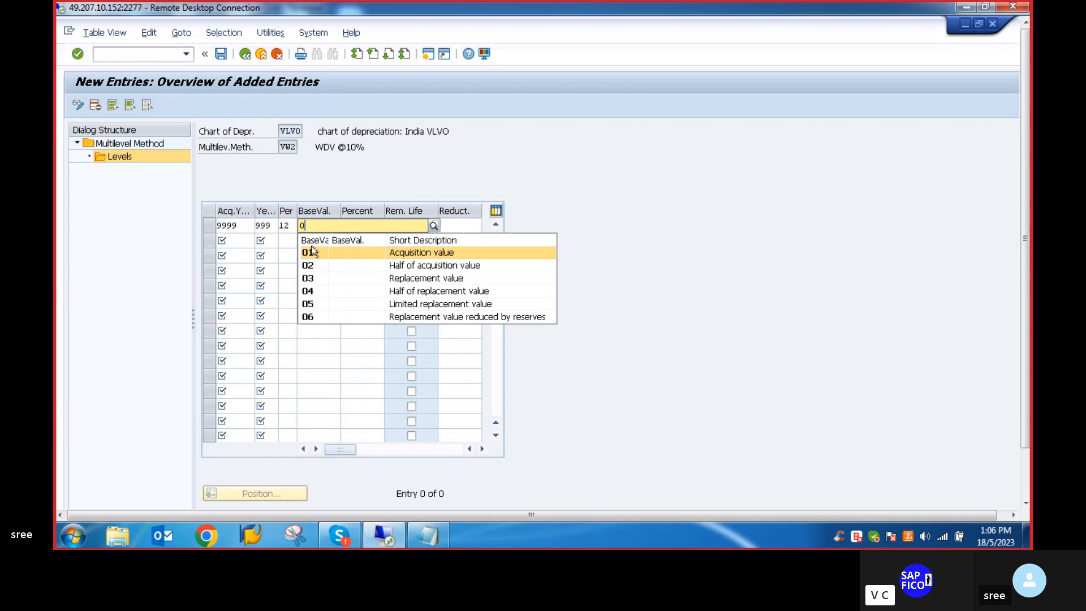
pyautogui.press('BackSpace')
pyautogui.write('24')
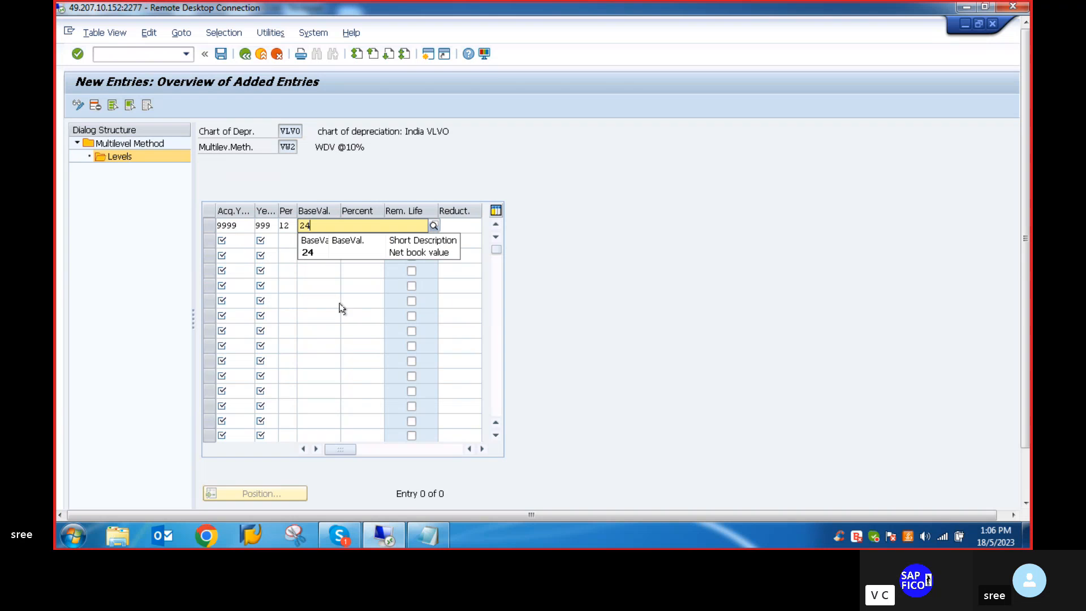
pyautogui.click(308, 255)
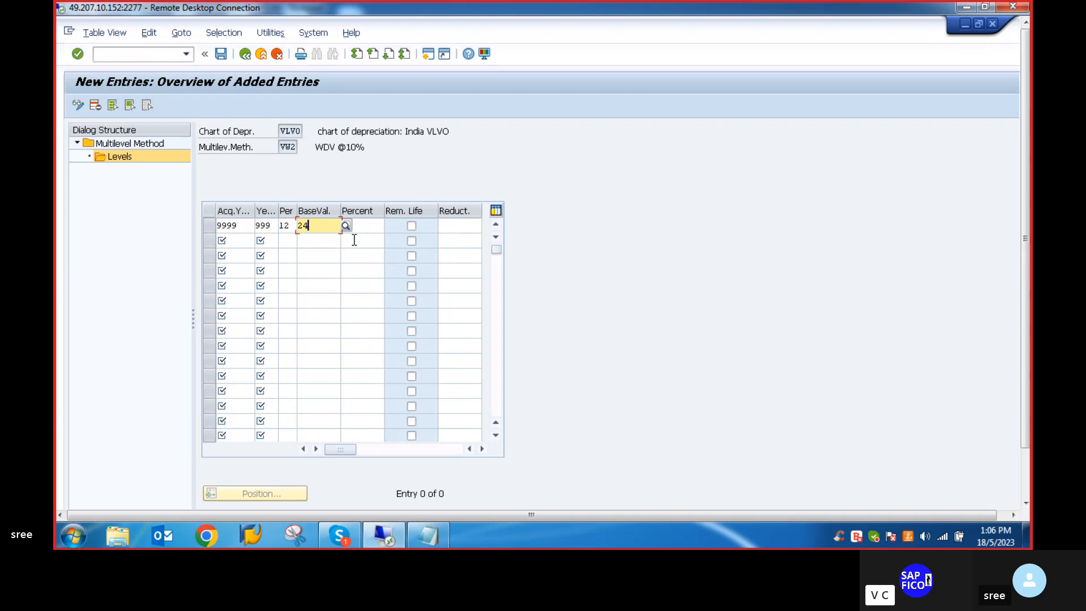
pyautogui.click(363, 226)
pyautogui.write('1')
pyautogui.click(363, 239)
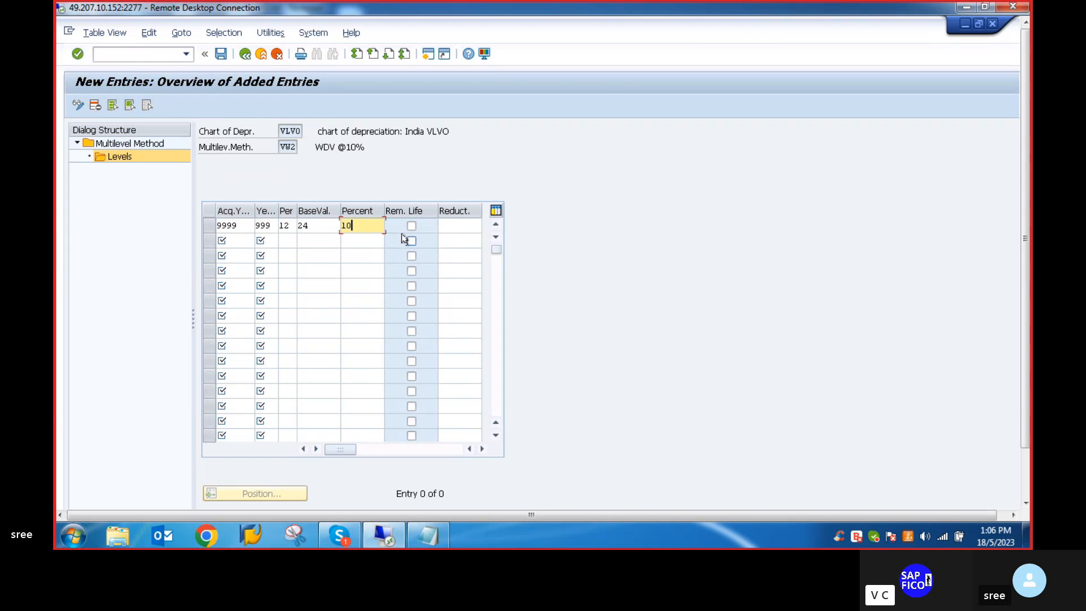
pyautogui.press('Return')
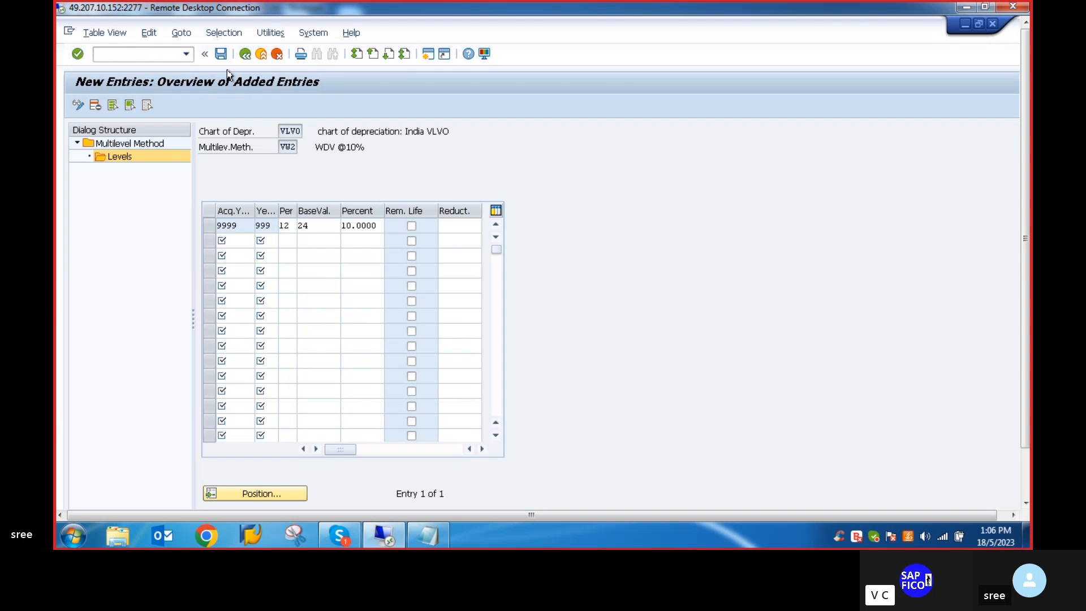
# - Save method VW2 with its level and reopen the multilevel methods through transaction AFAMS
pyautogui.moveTo(1027, 166); pyautogui.dragTo(1026, 226)
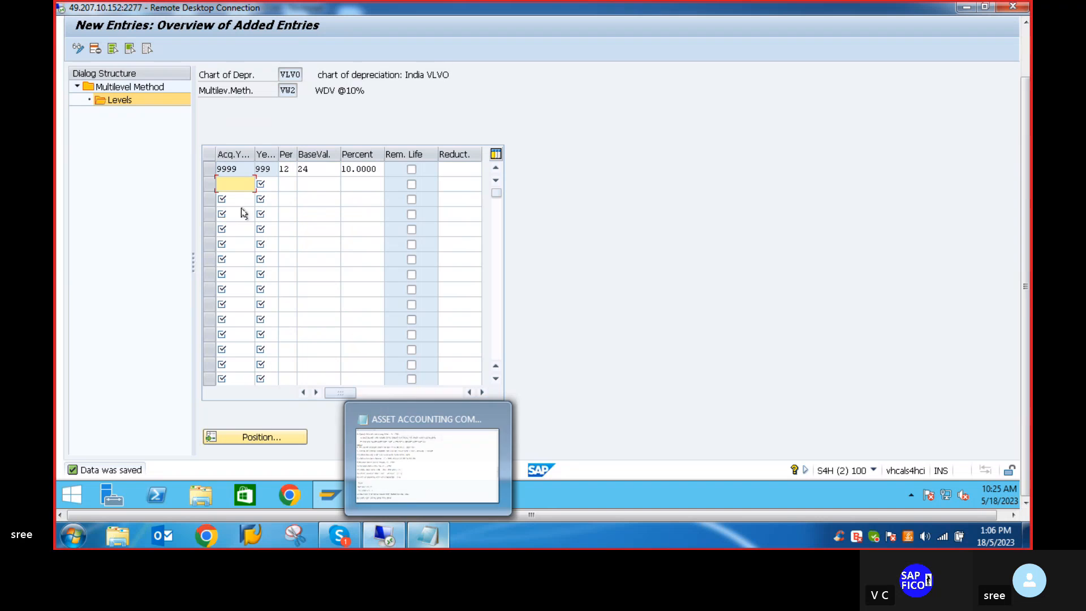
pyautogui.moveTo(1027, 222); pyautogui.dragTo(1027, 165)
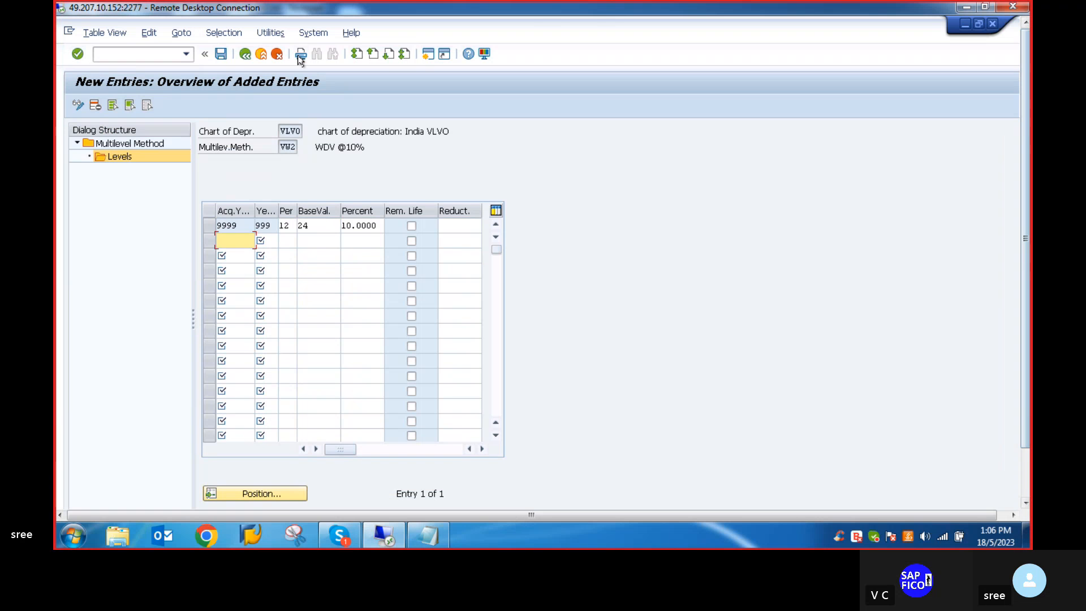
pyautogui.click(245, 54)
pyautogui.click(245, 54)
pyautogui.click(245, 53)
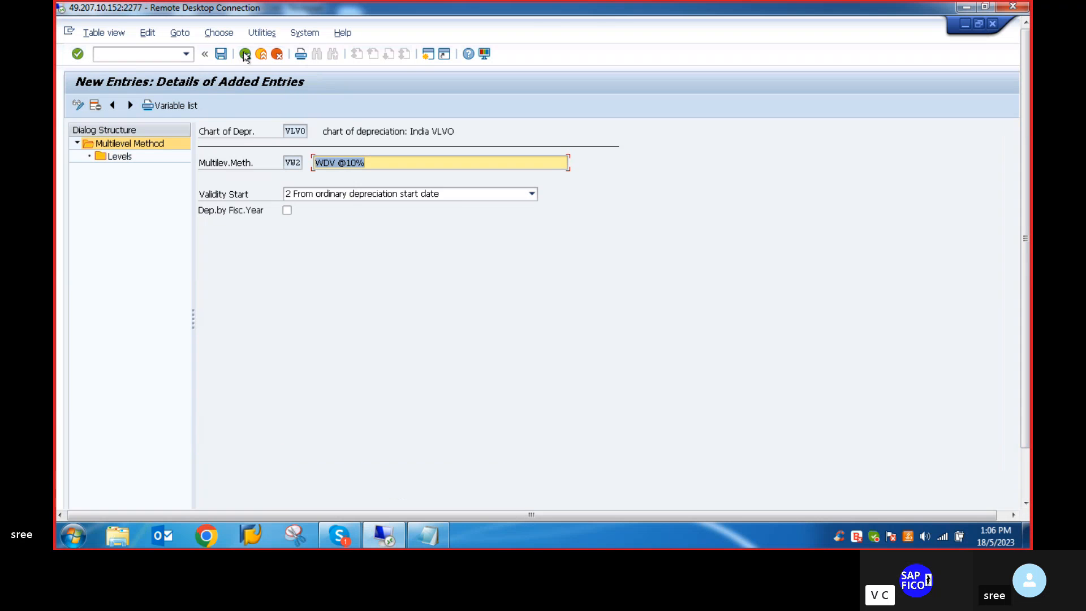
pyautogui.click(245, 53)
pyautogui.click(245, 54)
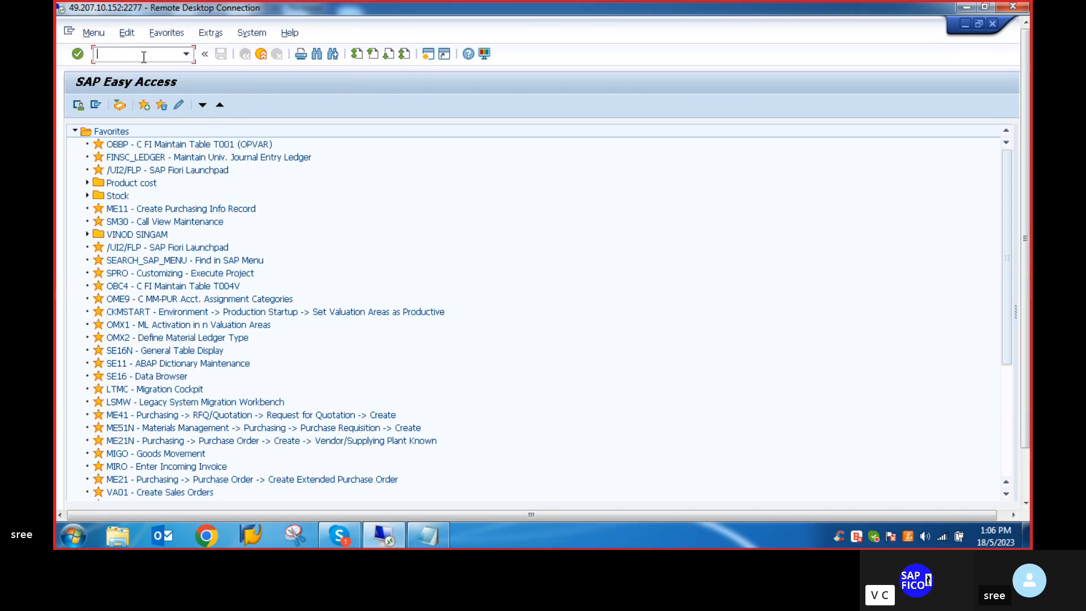
pyautogui.write('afama')
pyautogui.press('Return')
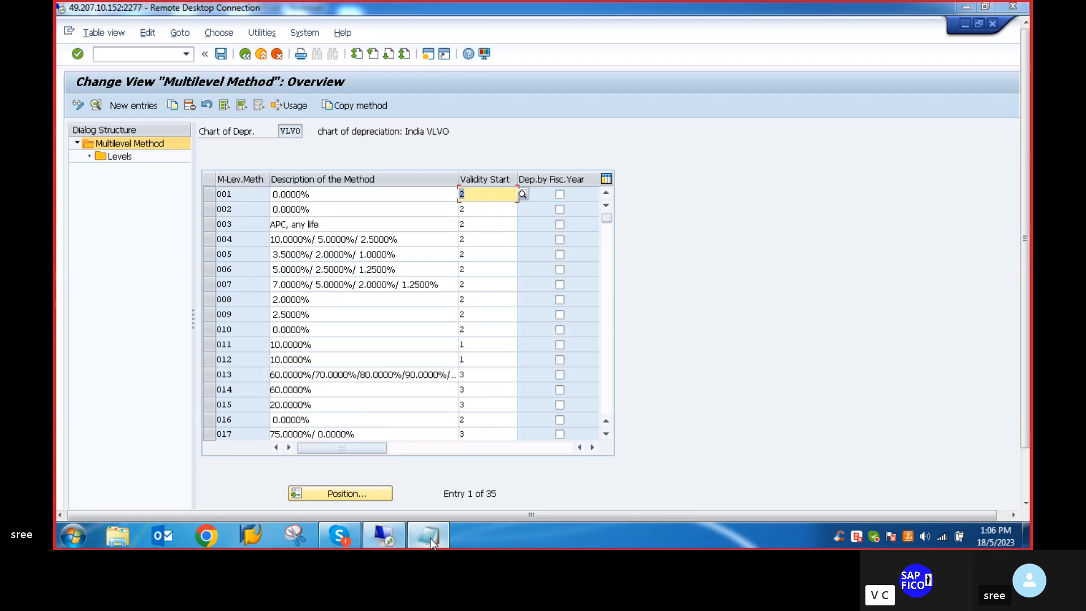
# - Switch to the Notepad notes and change the first method in item 14 to VS1 with an SLM rate of 5%
pyautogui.click(430, 539)
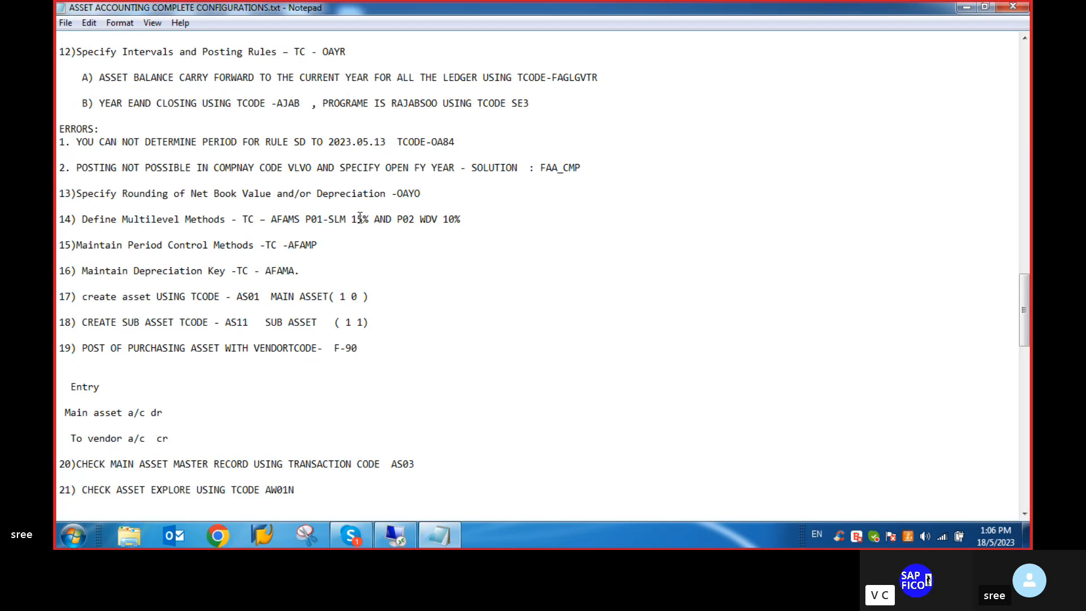
pyautogui.click(321, 220)
pyautogui.press('BackSpace')
pyautogui.press('BackSpace')
pyautogui.press('BackSpace')
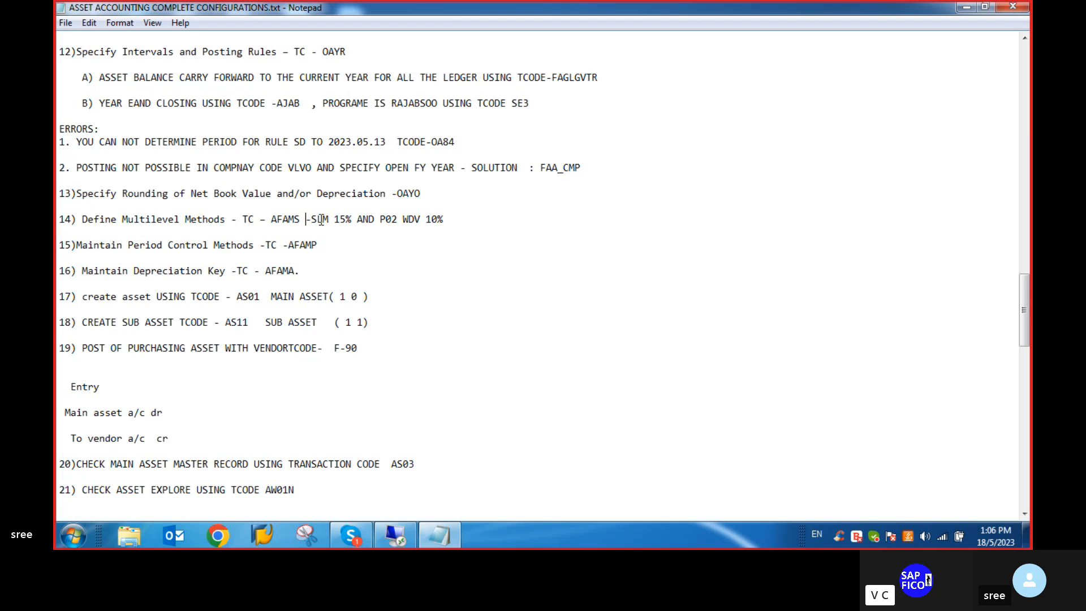
pyautogui.write('VS1')
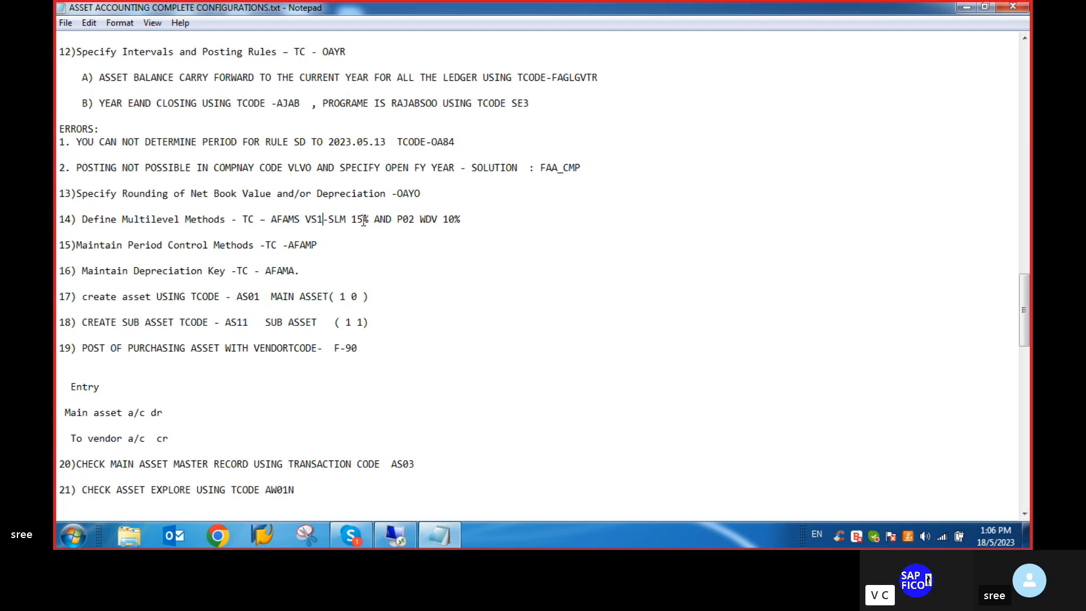
pyautogui.click(358, 219)
pyautogui.press('BackSpace')
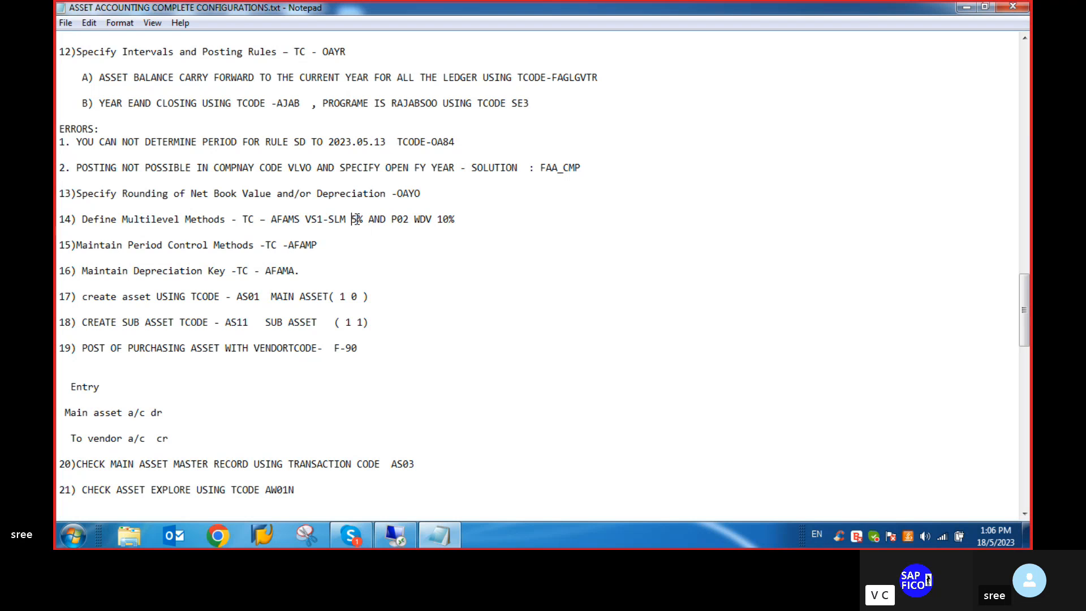
# - Replace the WDV method key P02 in item 14 of the notes with VW2
pyautogui.click(408, 219)
pyautogui.press('BackSpace')
pyautogui.press('BackSpace')
pyautogui.press('BackSpace')
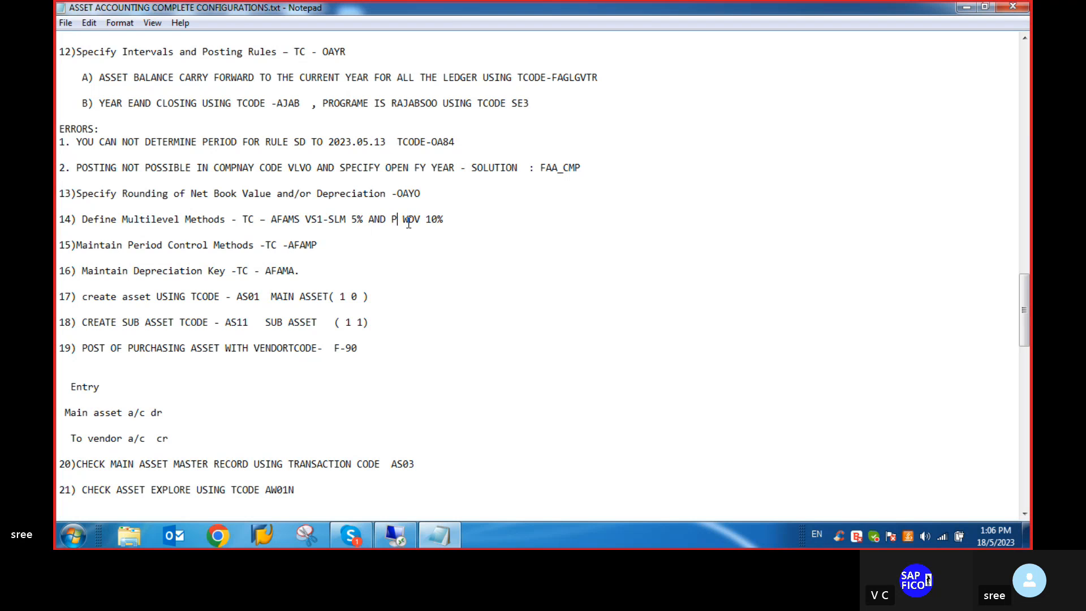
pyautogui.write('VW2')
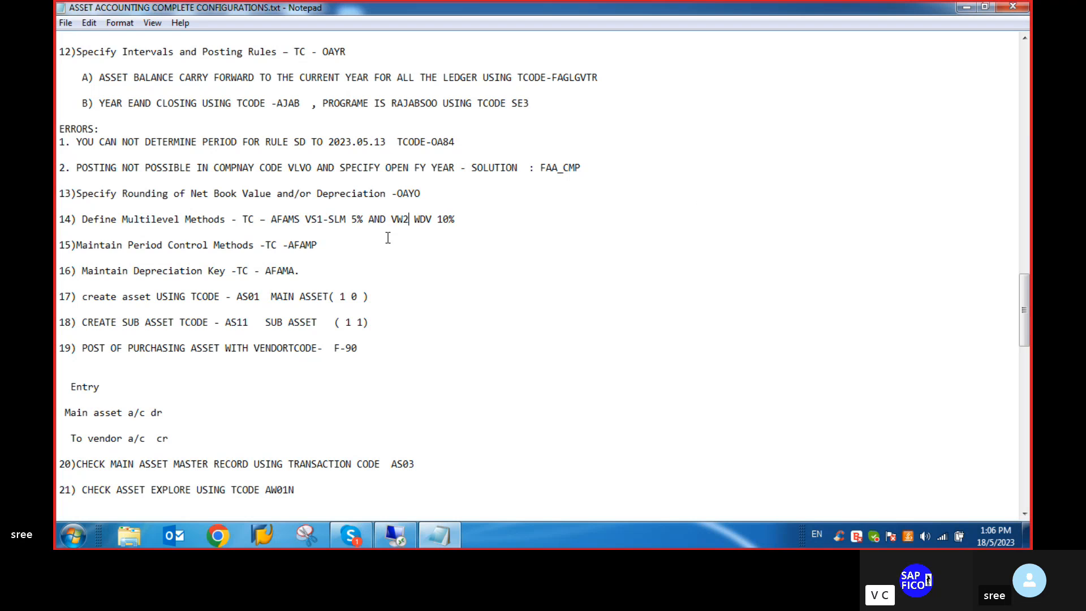
pyautogui.click(555, 274)
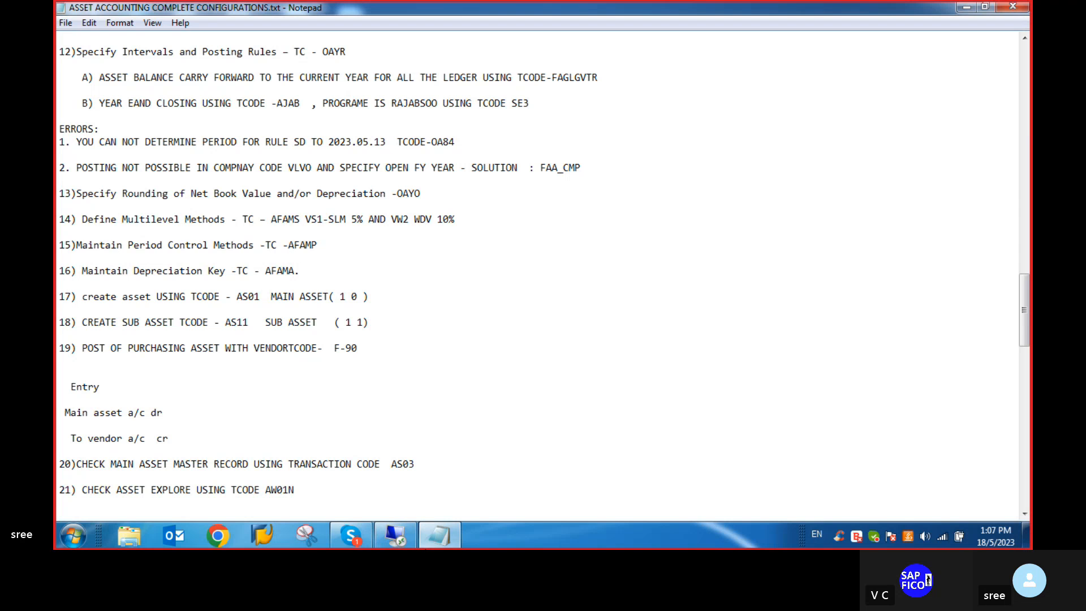
# - Switch back to SAP and open the period control methods with transaction AFAMP
pyautogui.click(406, 535)
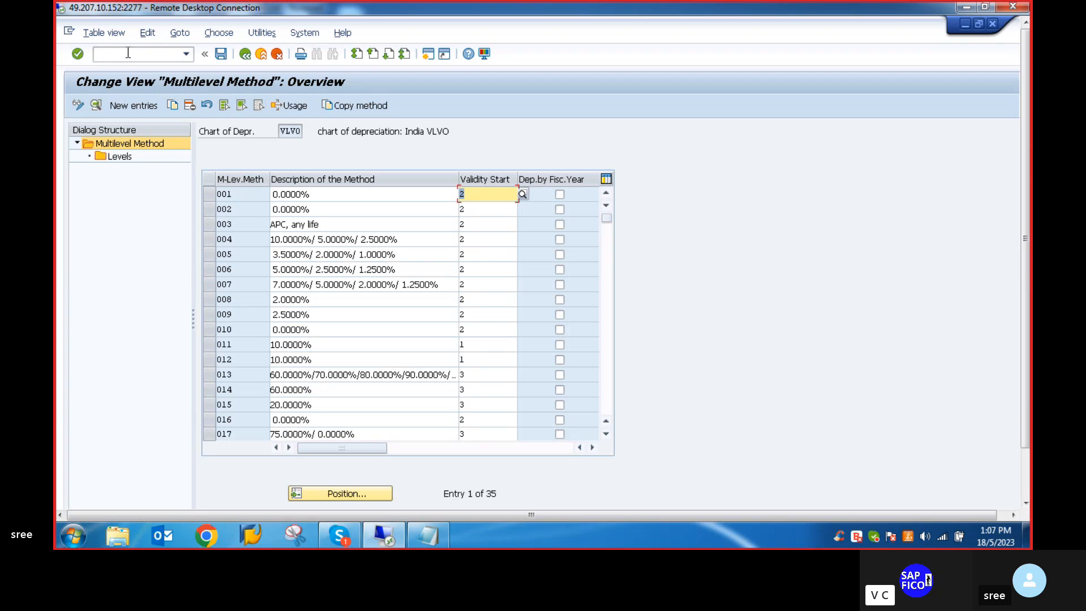
pyautogui.click(128, 53)
pyautogui.write('/NAF')
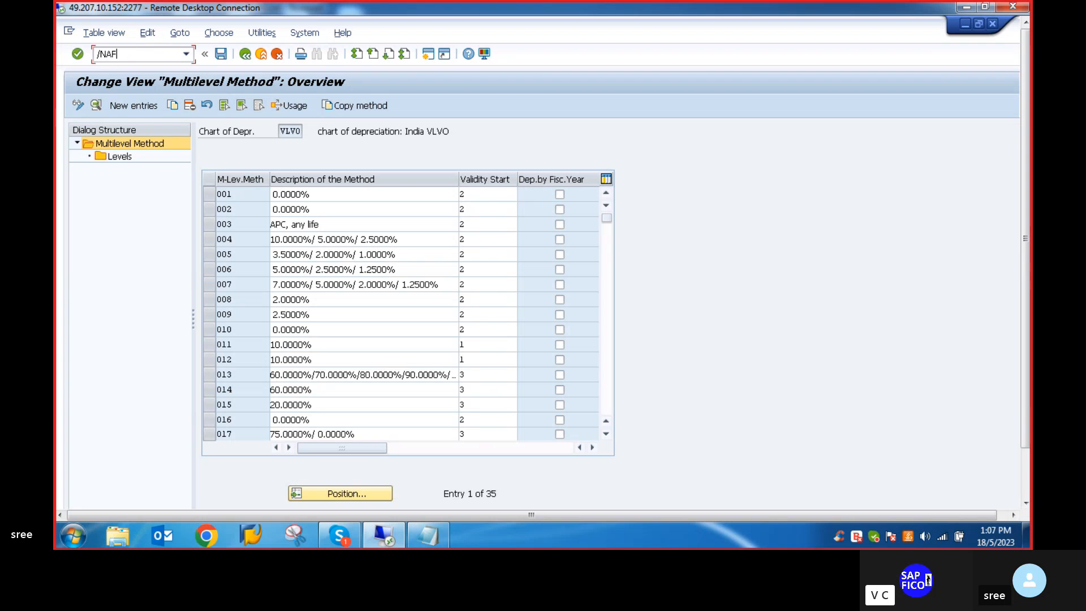
pyautogui.write('AM')
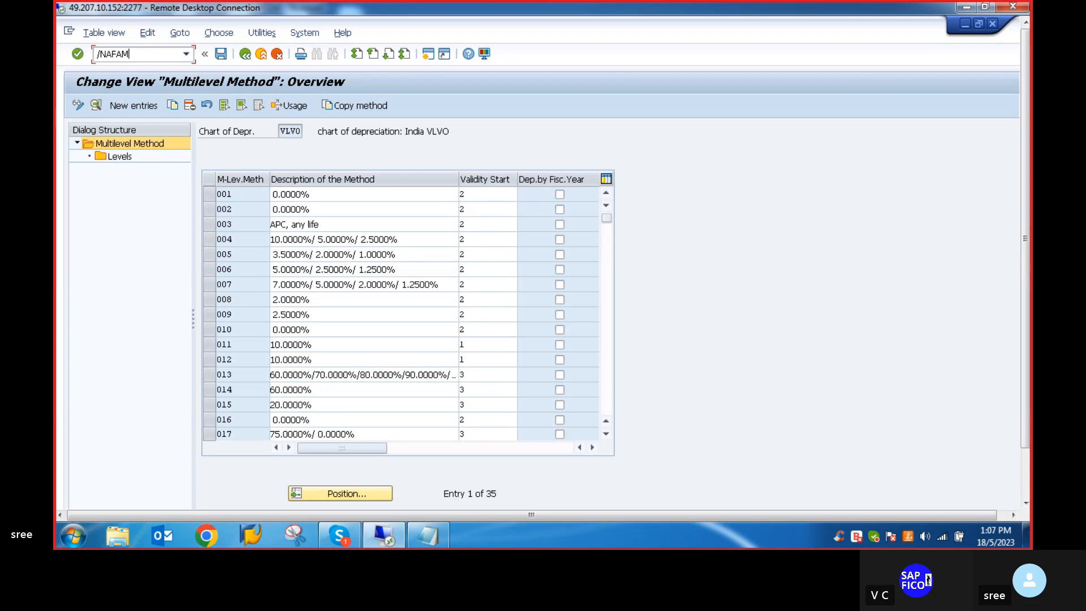
pyautogui.press('Return')
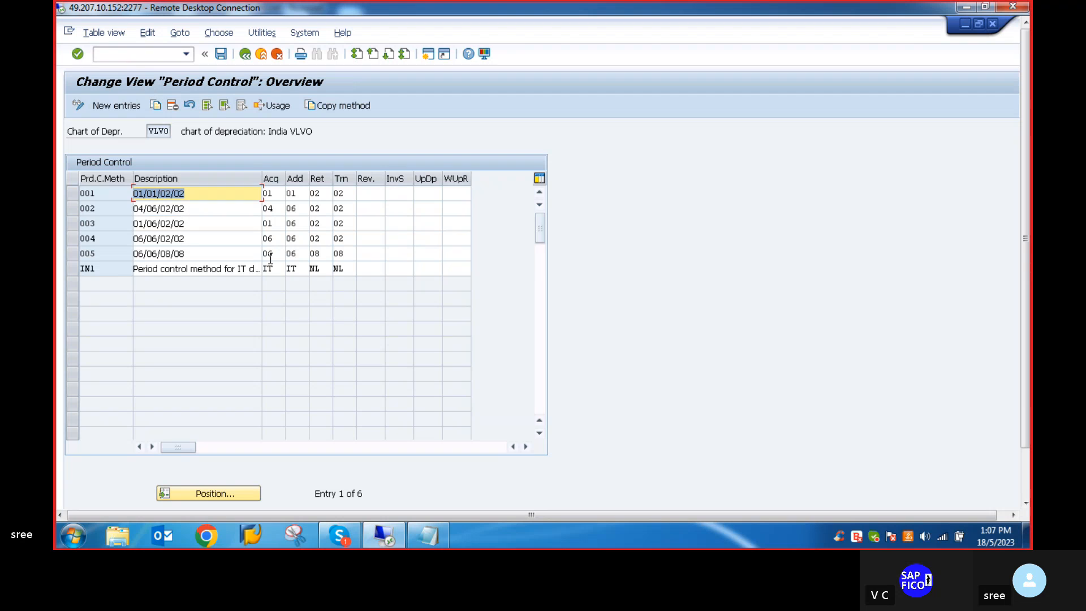
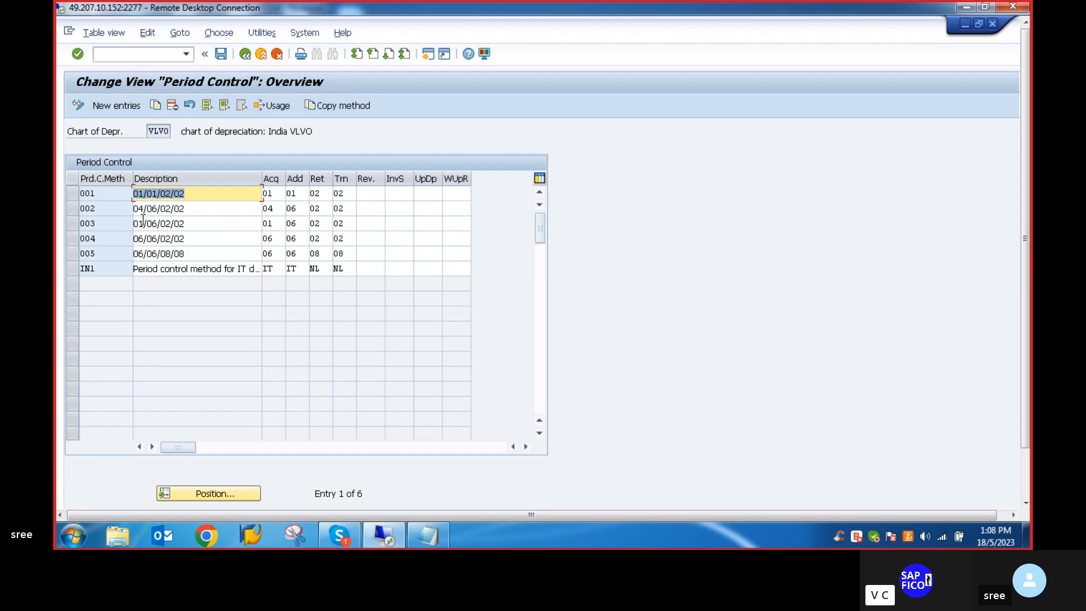
# - Examine the available acquisition period controls for period control method 001
pyautogui.click(71, 193)
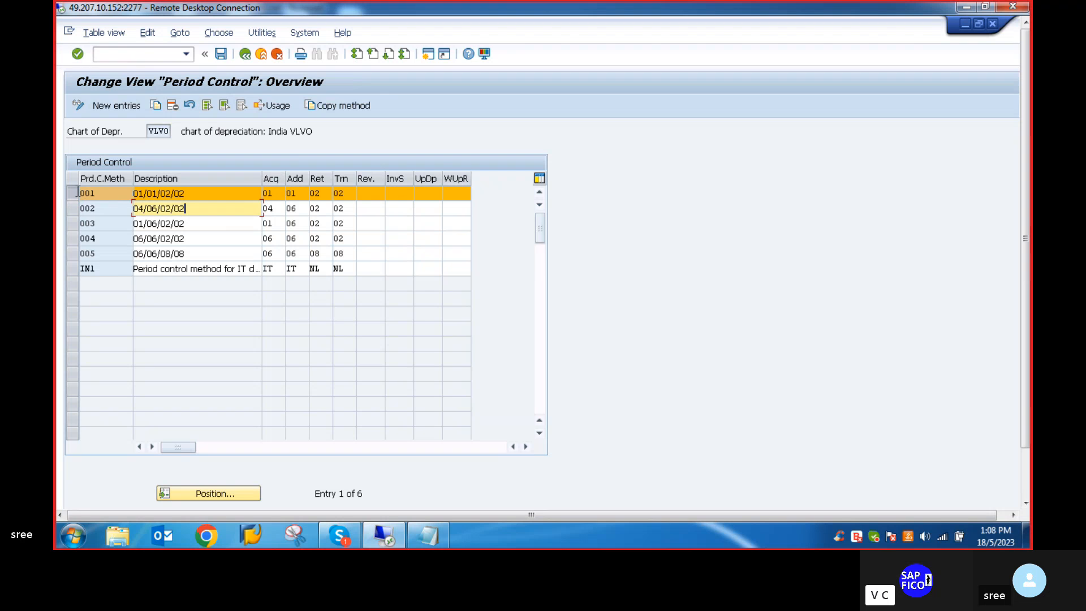
pyautogui.click(71, 194)
pyautogui.click(72, 194)
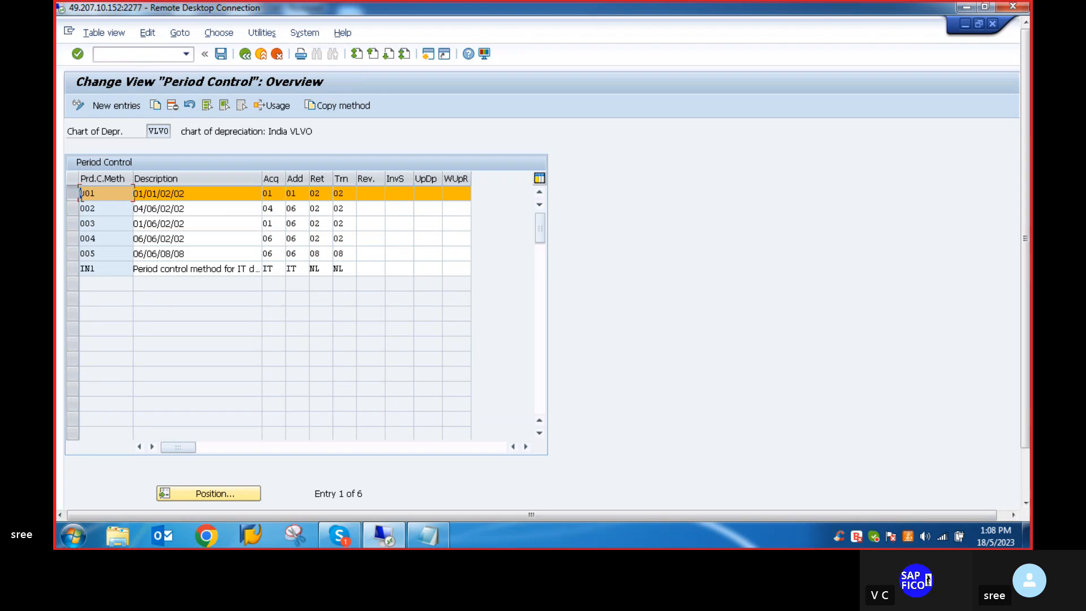
pyautogui.click(72, 195)
pyautogui.click(285, 193)
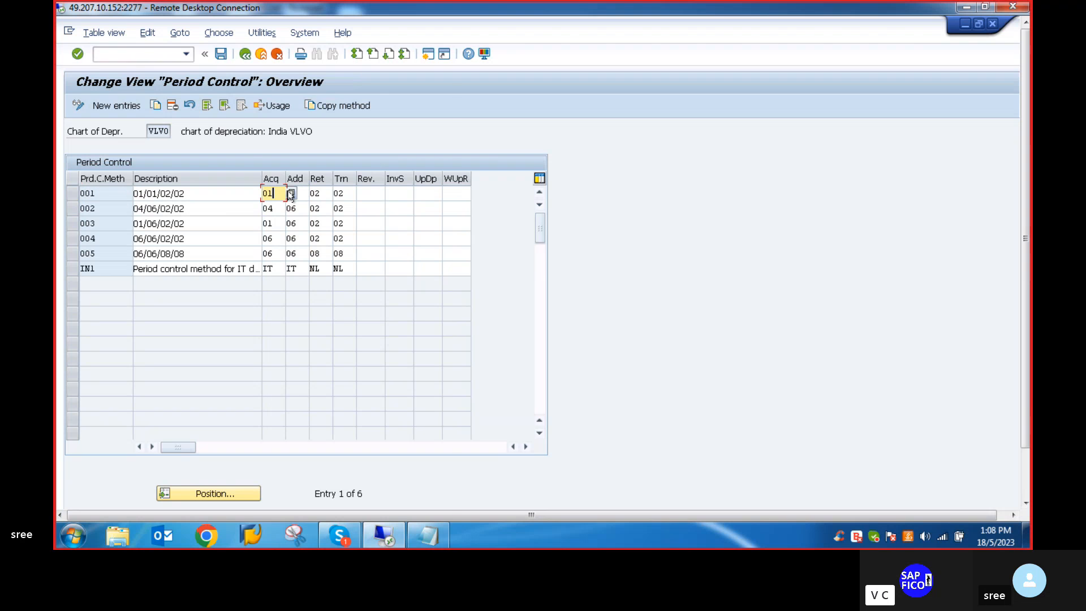
pyautogui.click(290, 193)
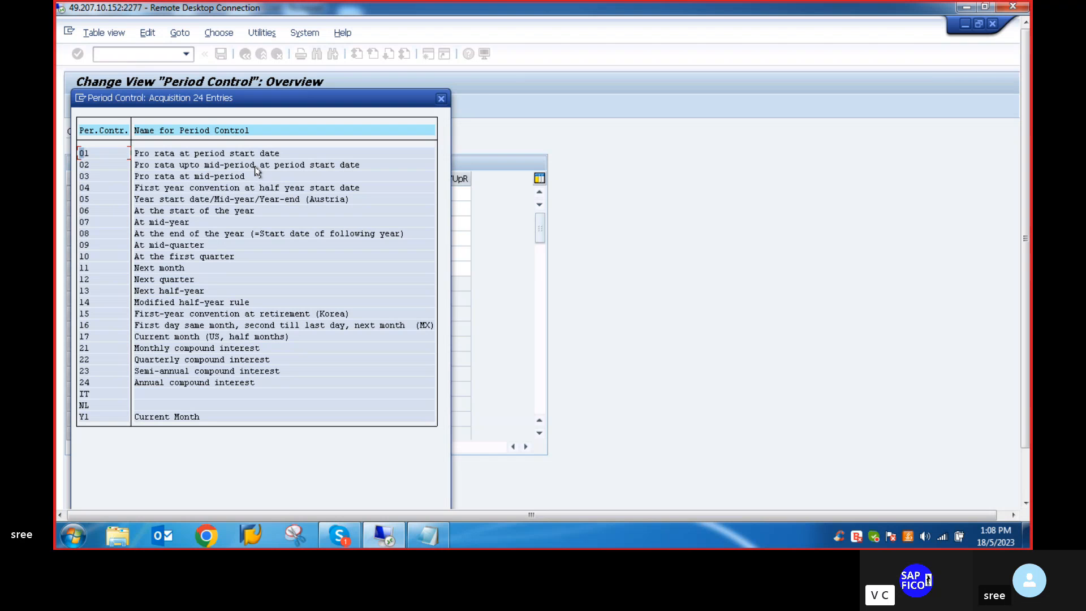
pyautogui.click(439, 100)
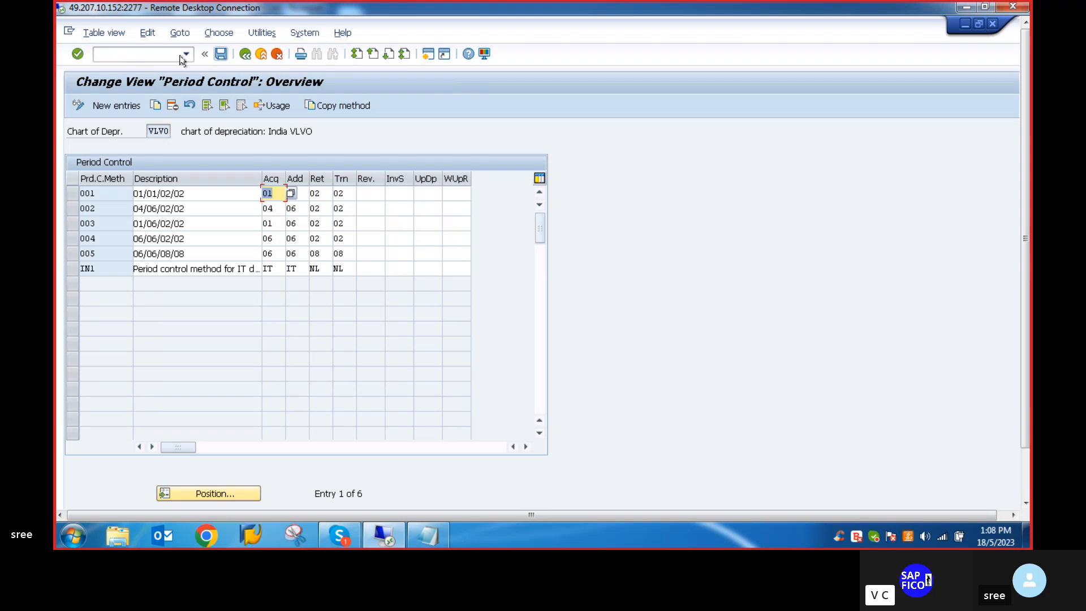
# - Save and leave the period control methods, check the Notepad notes, and open the depreciation keys in SAP with transaction AFAMA
pyautogui.click(220, 55)
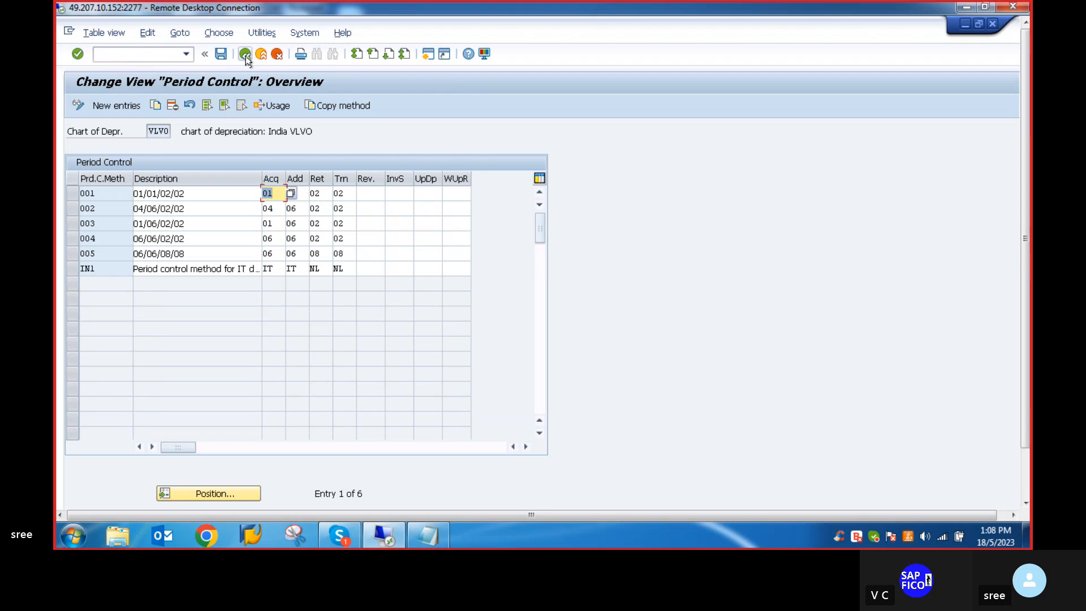
pyautogui.click(245, 55)
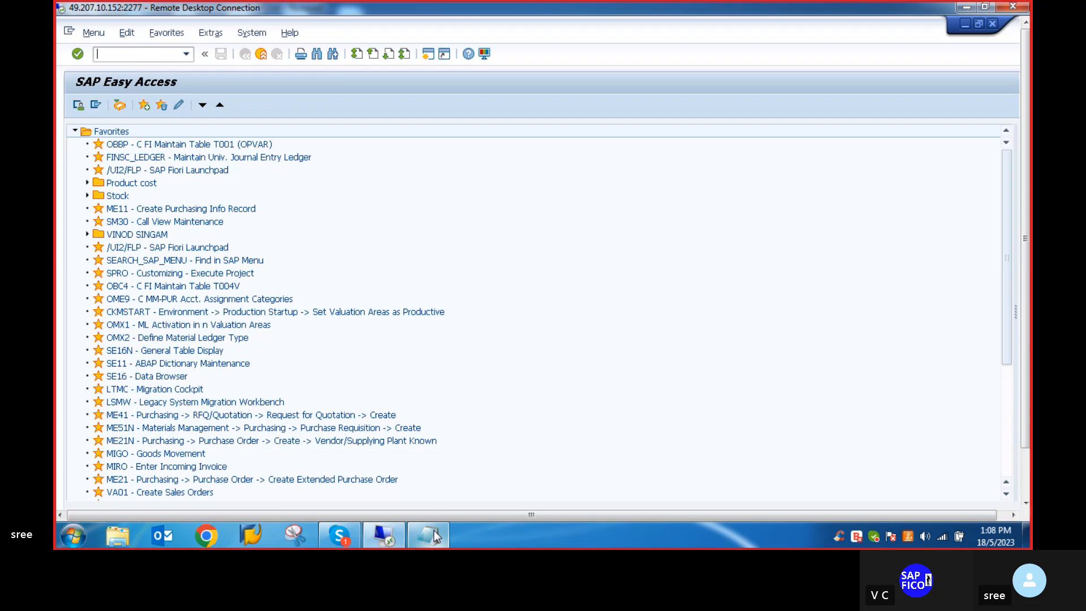
pyautogui.click(431, 535)
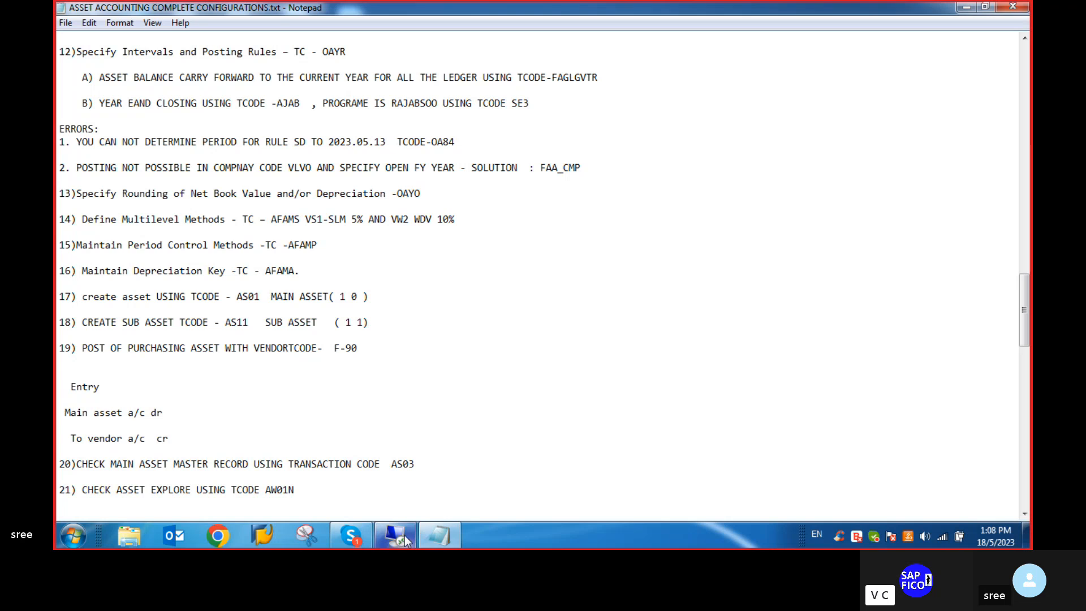
pyautogui.click(404, 537)
pyautogui.write('A')
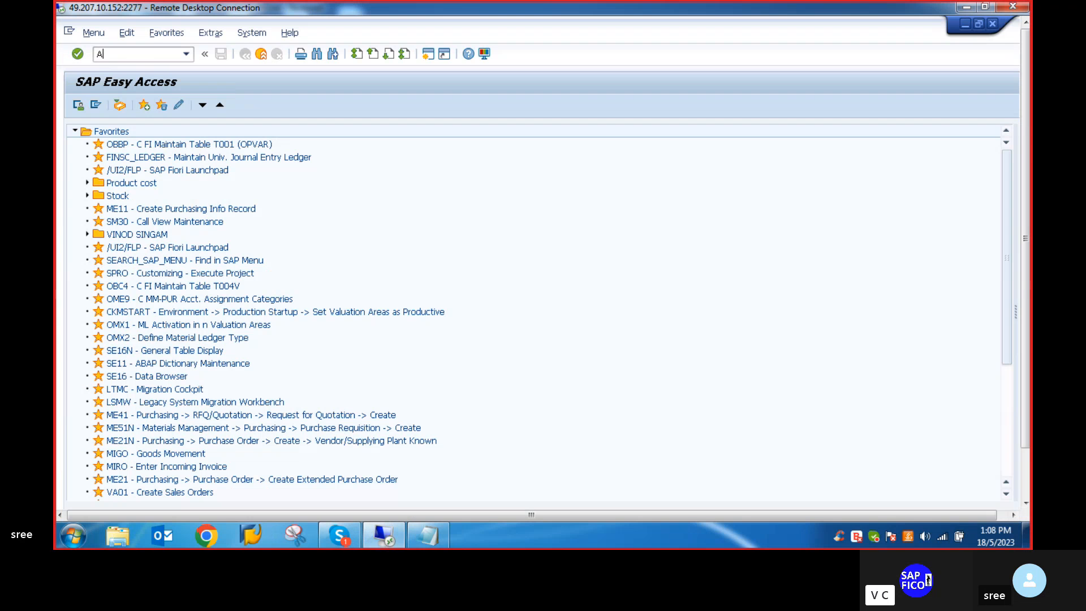
pyautogui.write('FAM')
pyautogui.press('BackSpace')
pyautogui.press('Return')
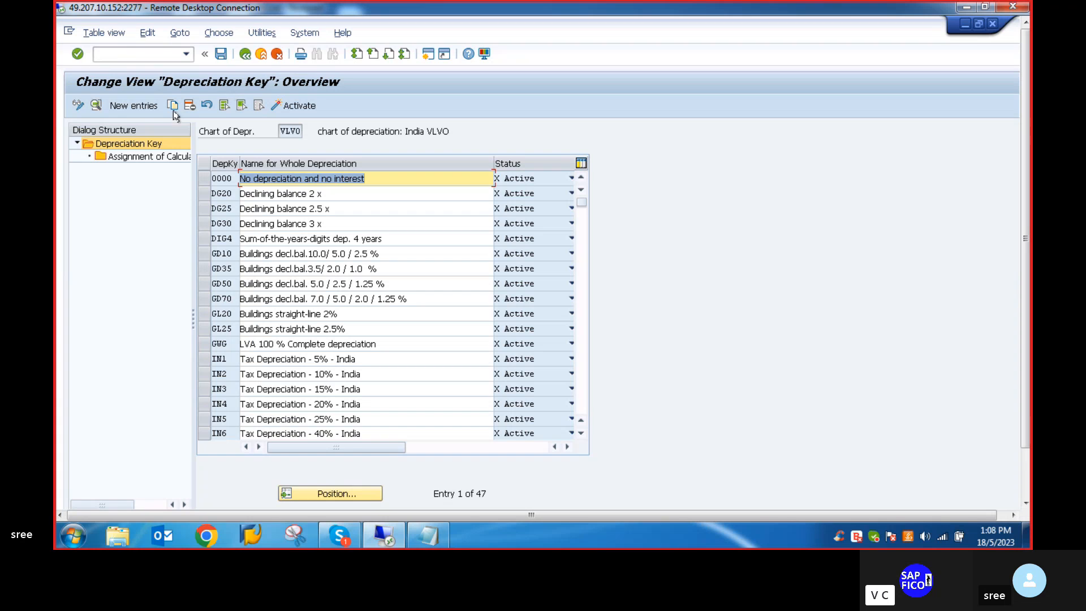
# - Create a new depreciation key entry with the key VS1
pyautogui.click(126, 104)
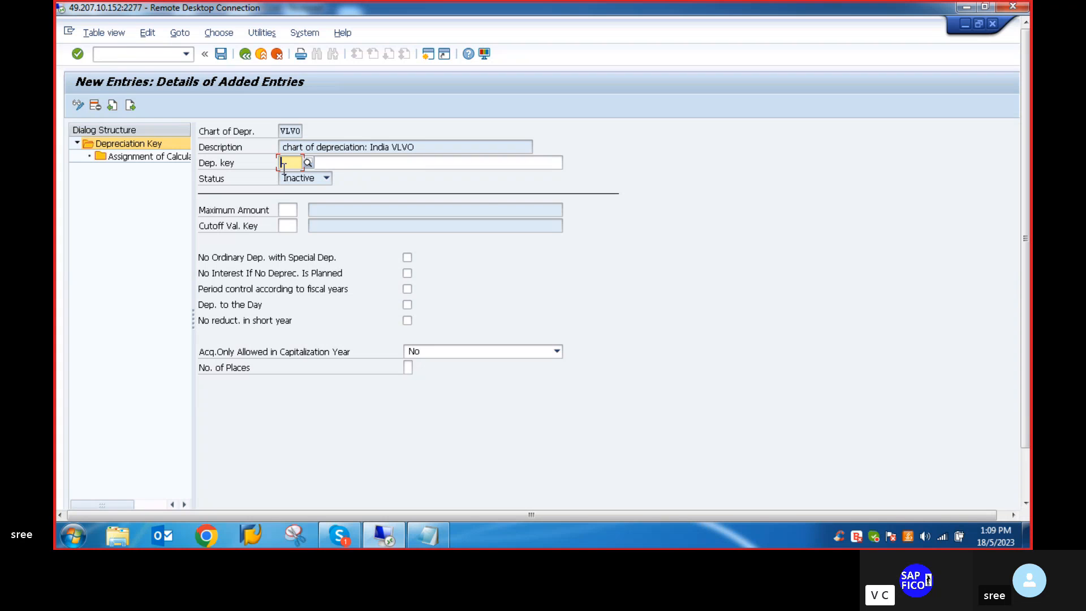
pyautogui.write('V')
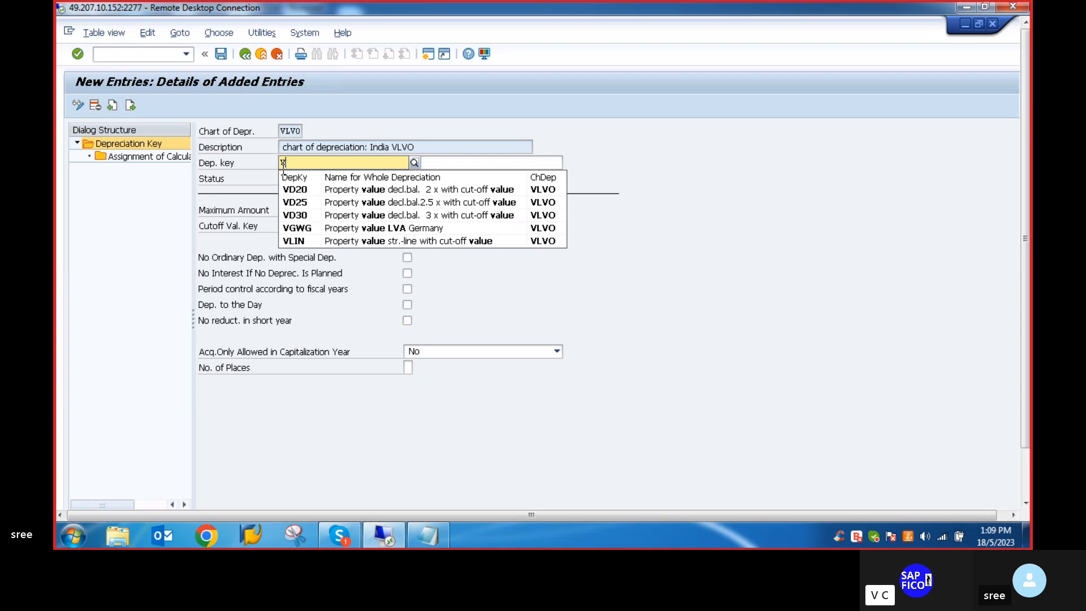
pyautogui.press('BackSpace')
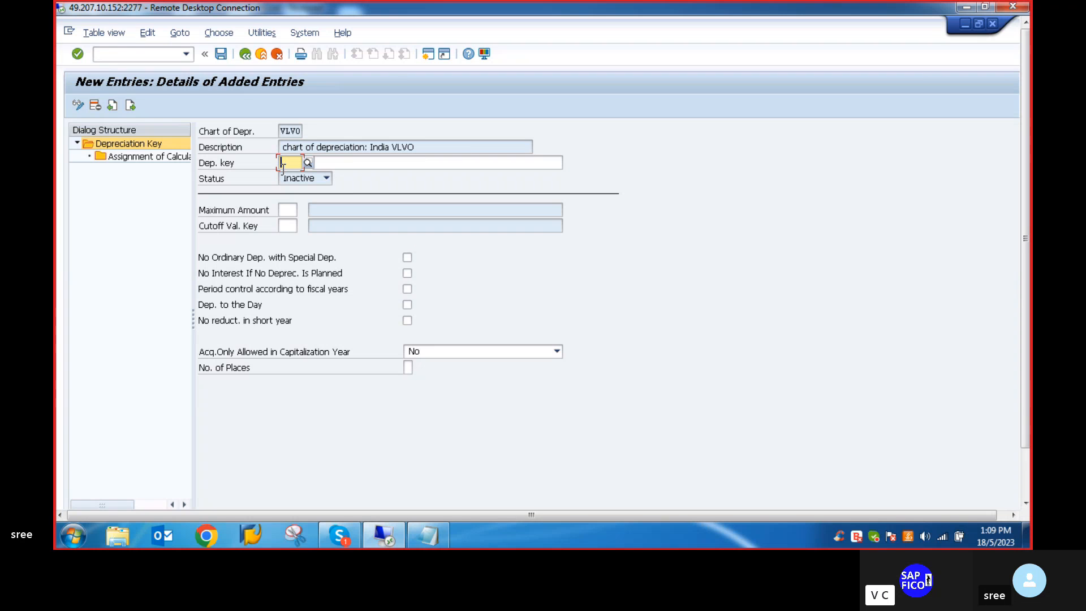
pyautogui.write('VS1')
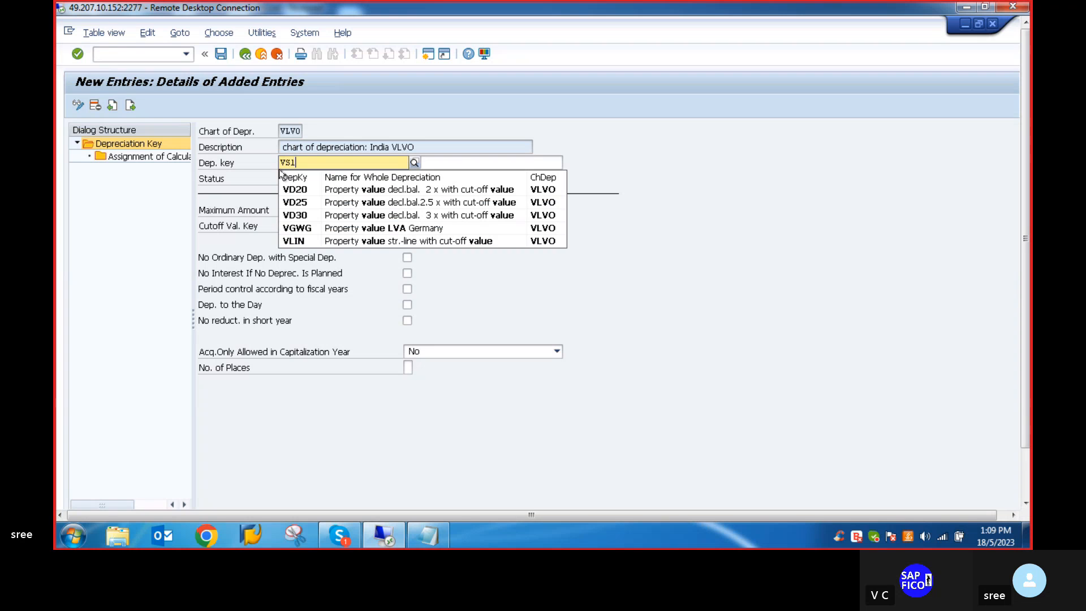
pyautogui.press('Return')
# - Describe key VS1 as SLM P&M @5% and enable period control according to fiscal years and depreciation to the day
pyautogui.click(320, 161)
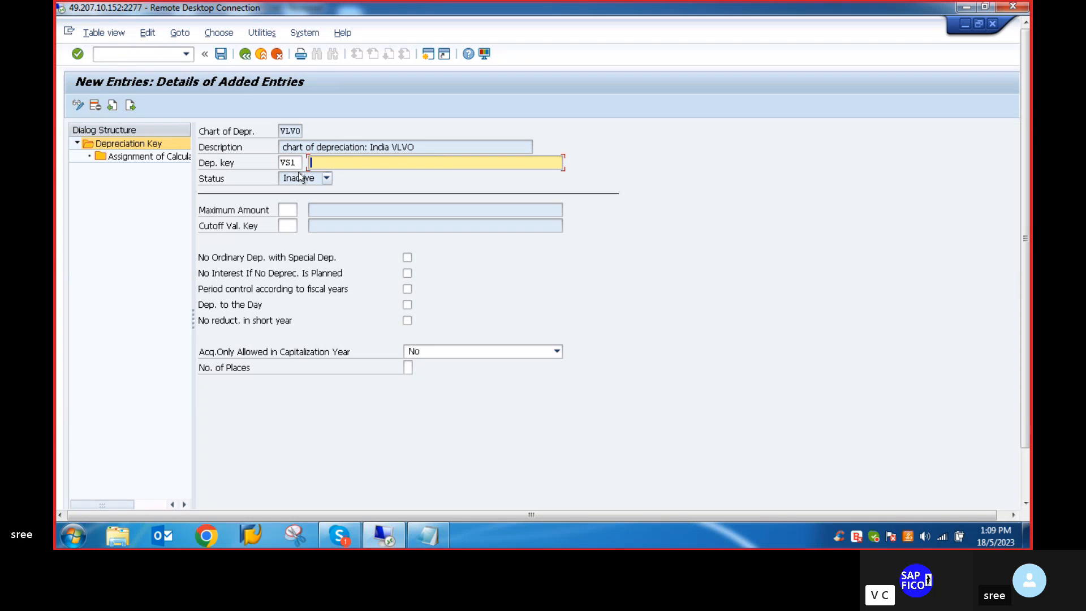
pyautogui.write('SLM P&M @5%')
pyautogui.click(408, 288)
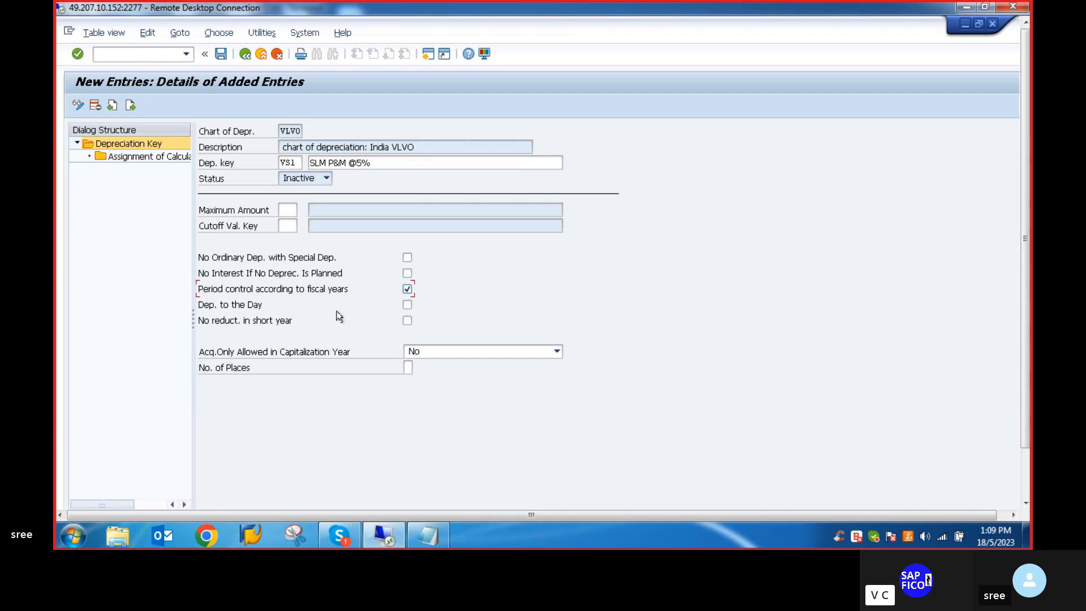
pyautogui.click(406, 305)
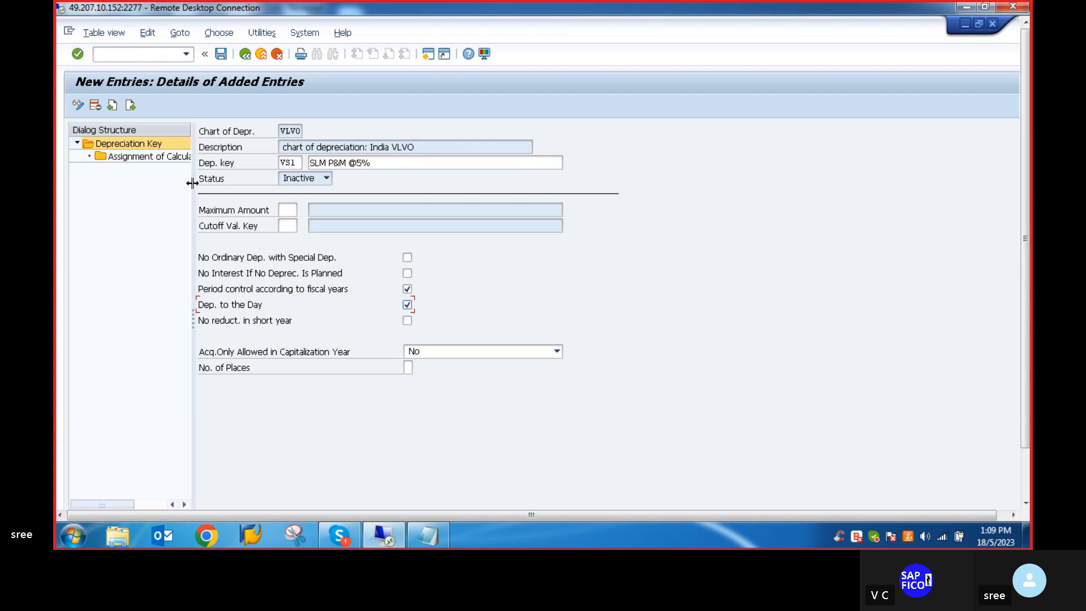
# - Add a calculation method assignment to key VS1 with type N Ord.depreciation and phase 1 From the start of depreciation
pyautogui.doubleClick(148, 160)
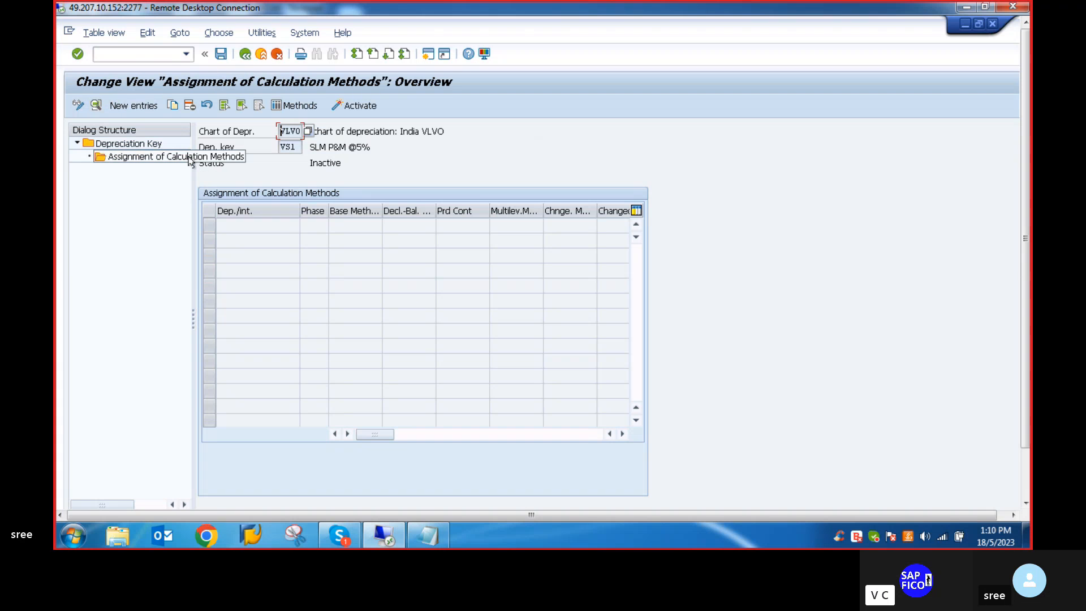
pyautogui.click(126, 111)
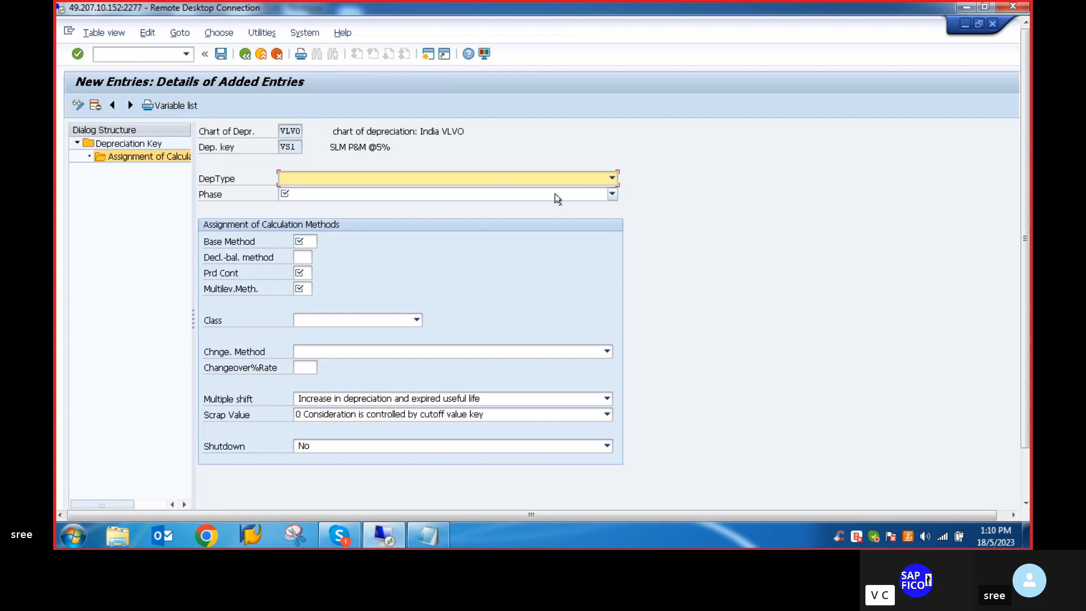
pyautogui.click(612, 178)
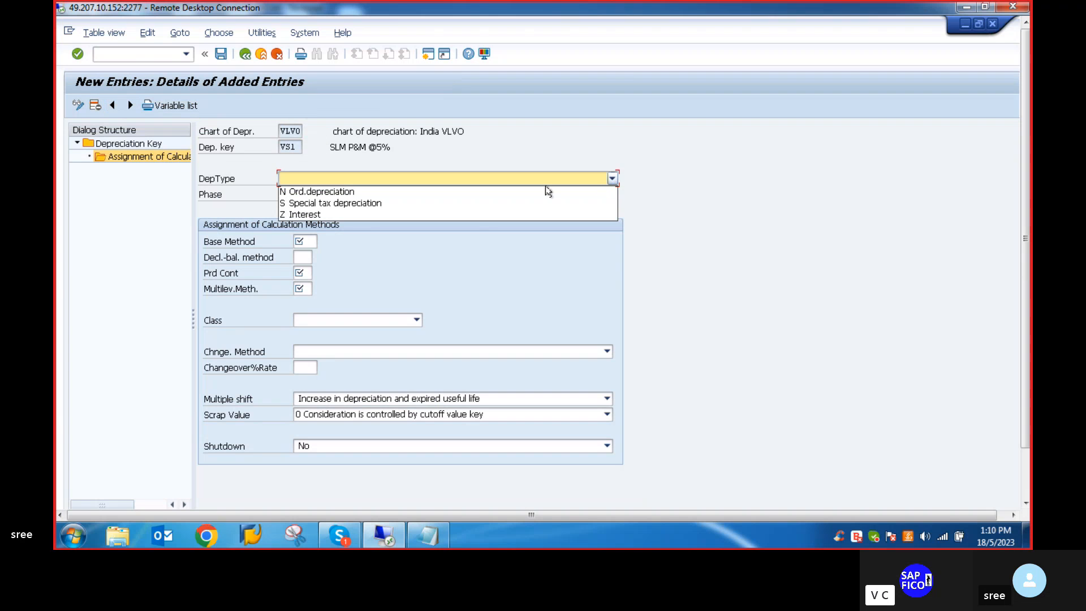
pyautogui.click(313, 194)
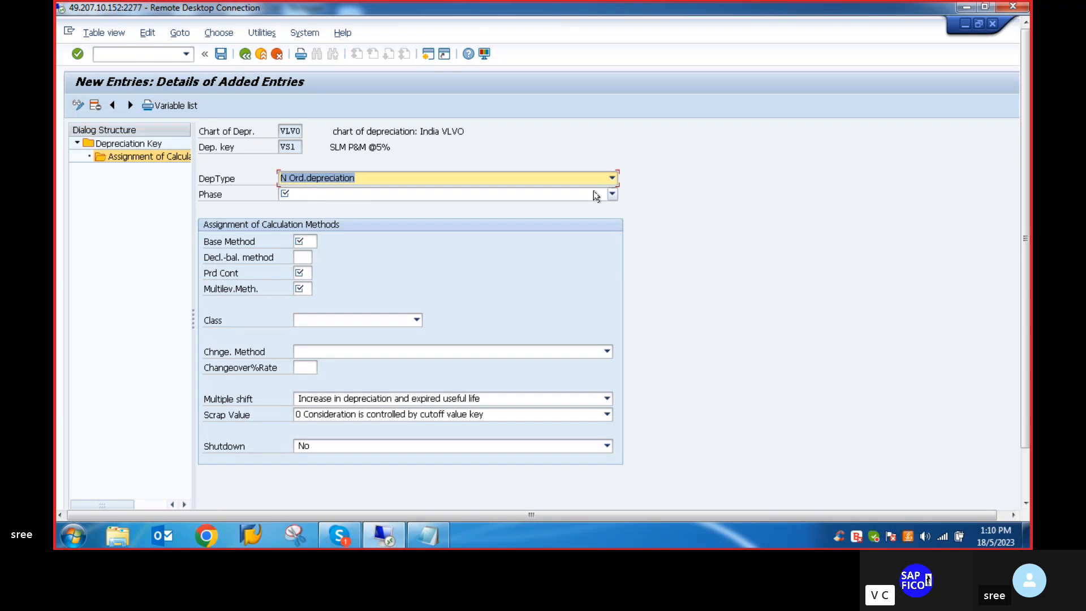
pyautogui.click(613, 194)
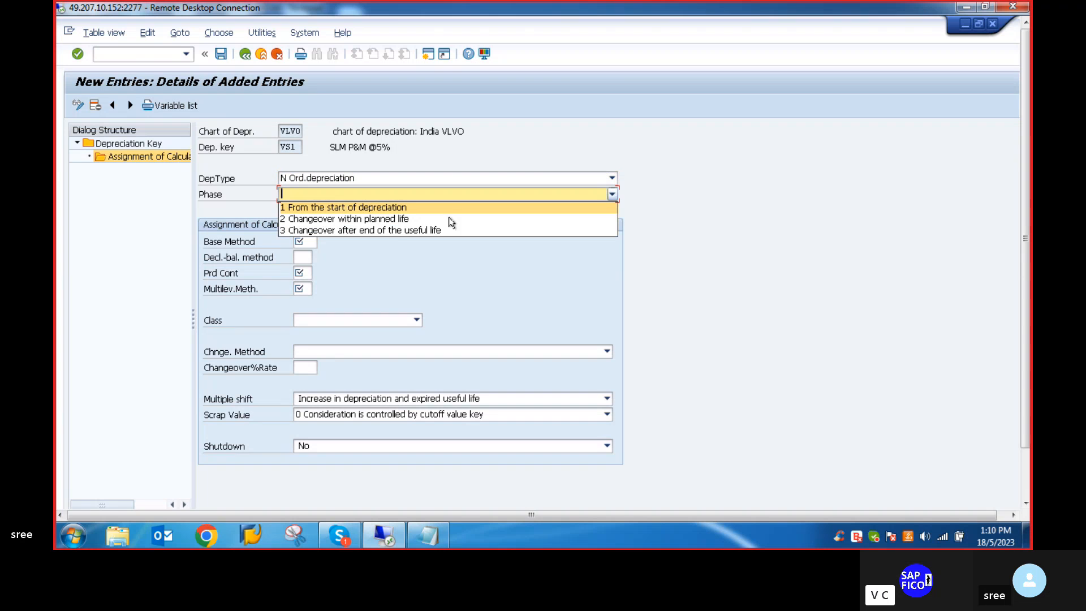
pyautogui.click(373, 208)
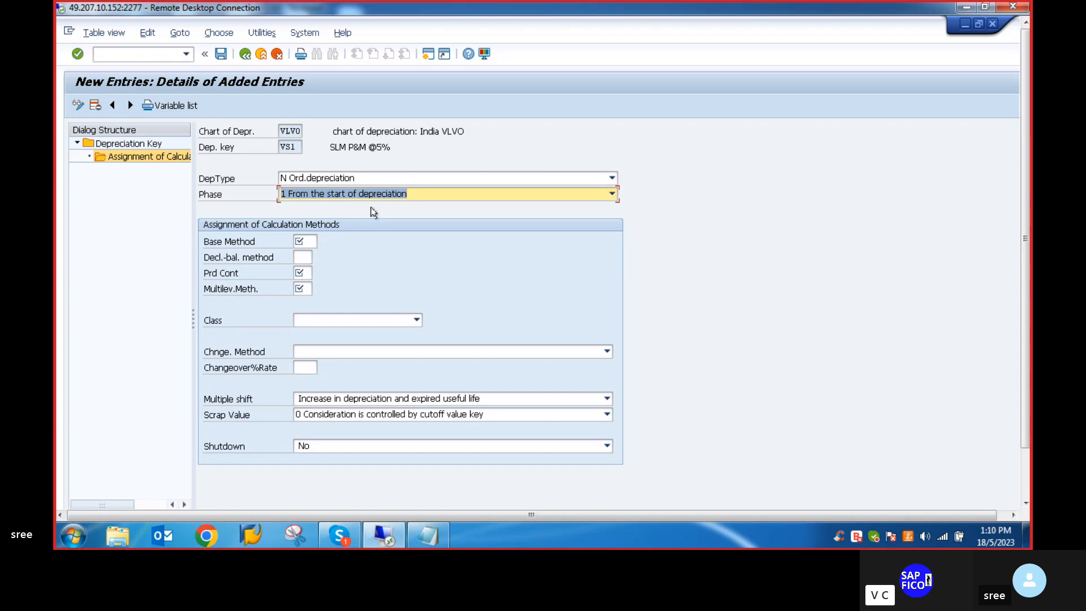
# - Assign base method 0014 and period control method 001 to the VS1 calculation entry
pyautogui.click(301, 242)
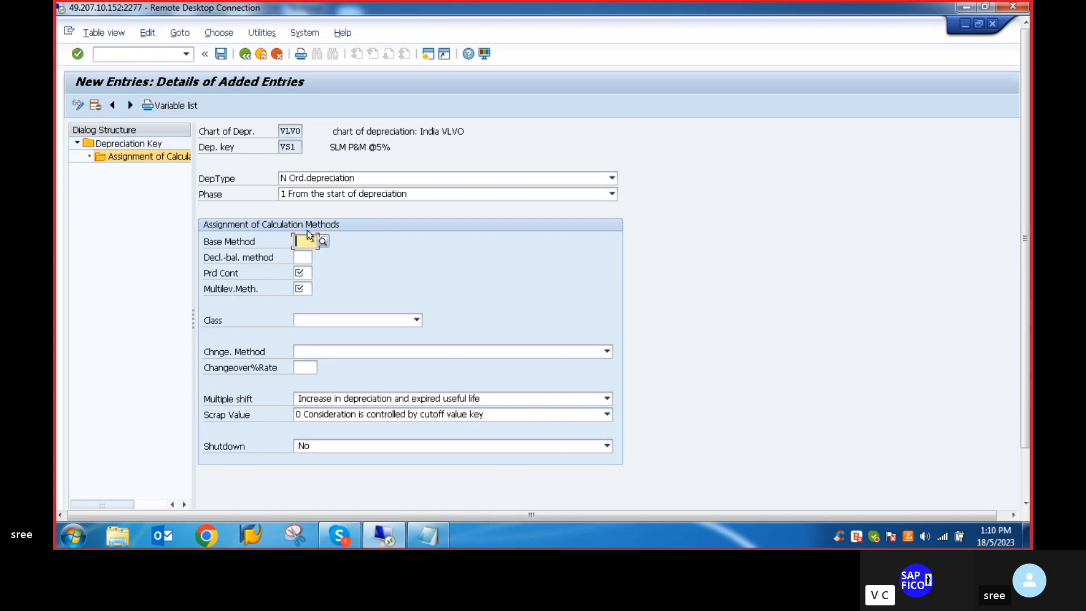
pyautogui.press('F4')
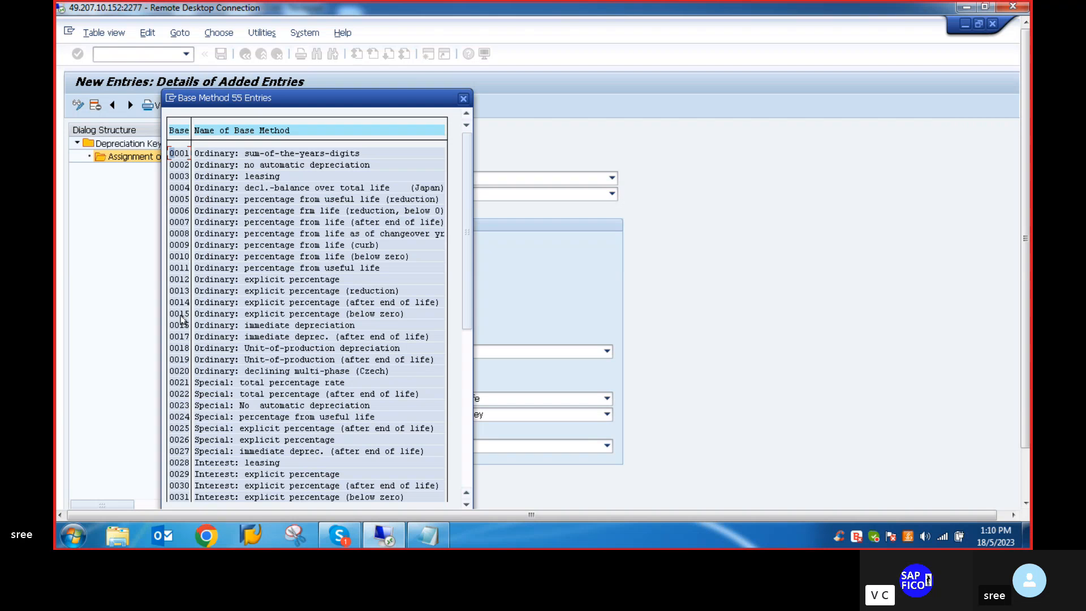
pyautogui.doubleClick(178, 302)
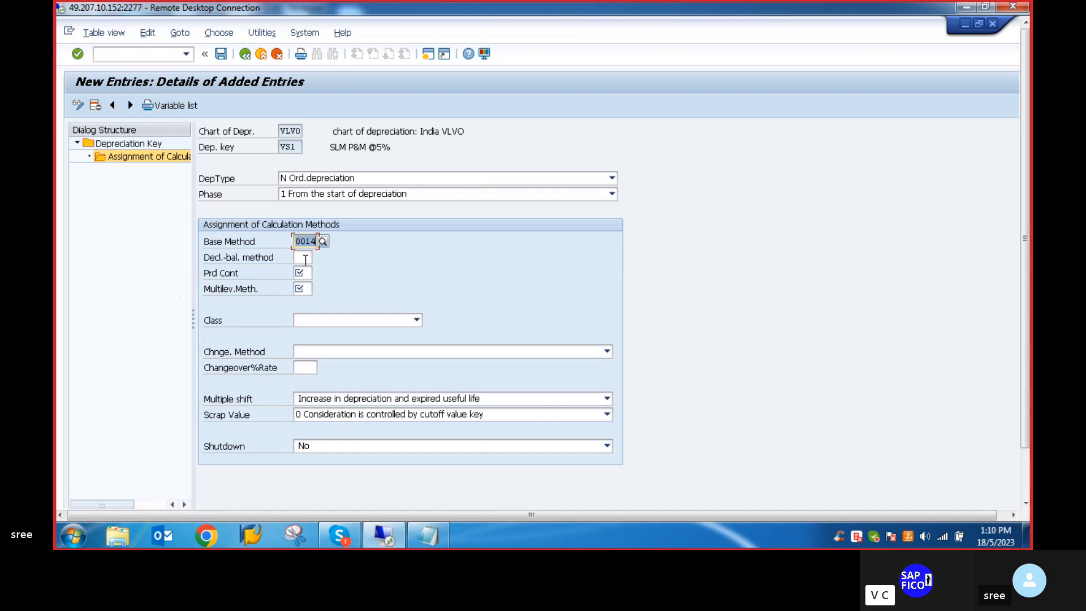
pyautogui.click(308, 272)
pyautogui.press('F4')
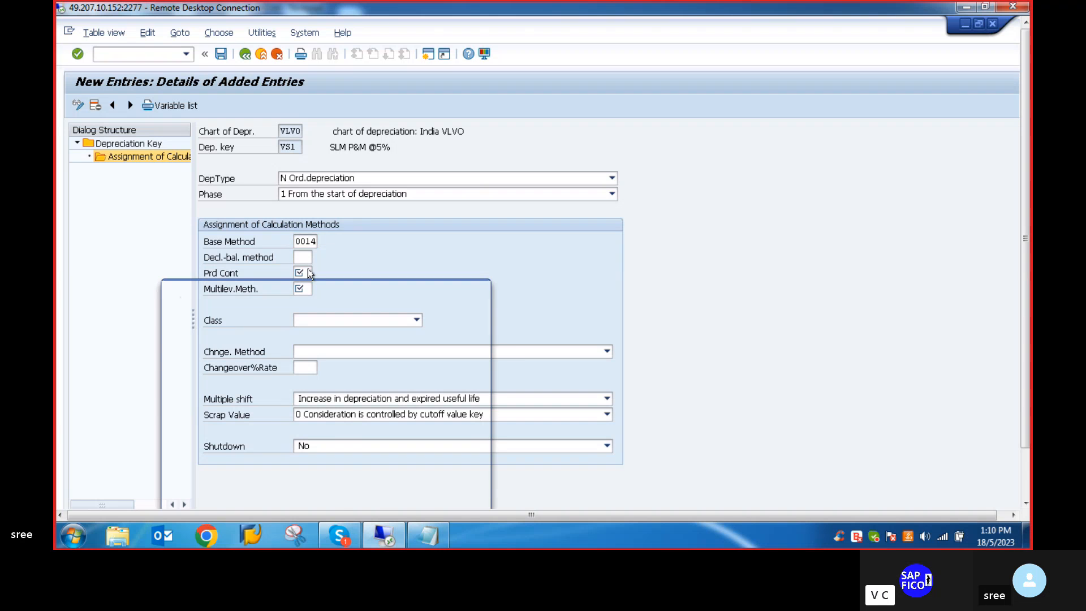
pyautogui.doubleClick(172, 352)
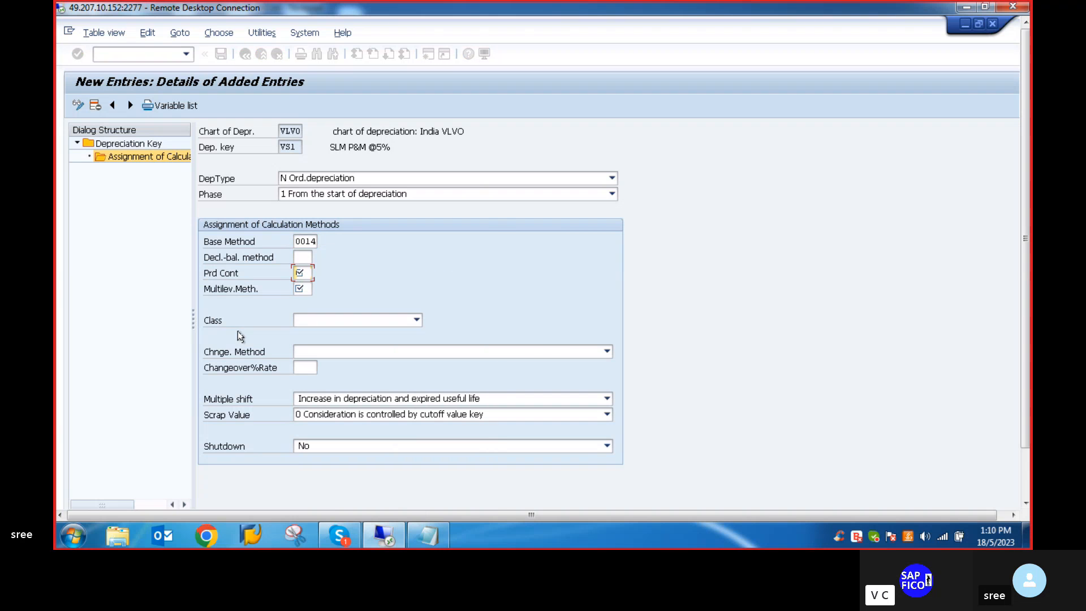
# - Assign multilevel method VS1 and class 1 Straight-line depreciation to the entry, and review the changeover method options
pyautogui.click(304, 289)
pyautogui.press('F4')
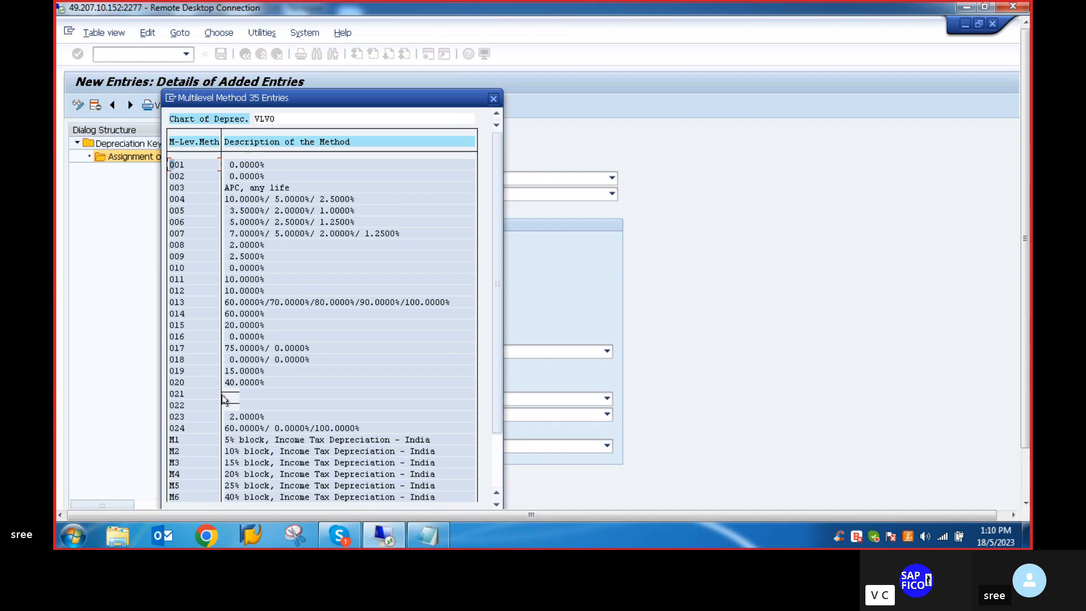
pyautogui.scroll(-2, 225, 406)
pyautogui.scroll(-1, 224, 406)
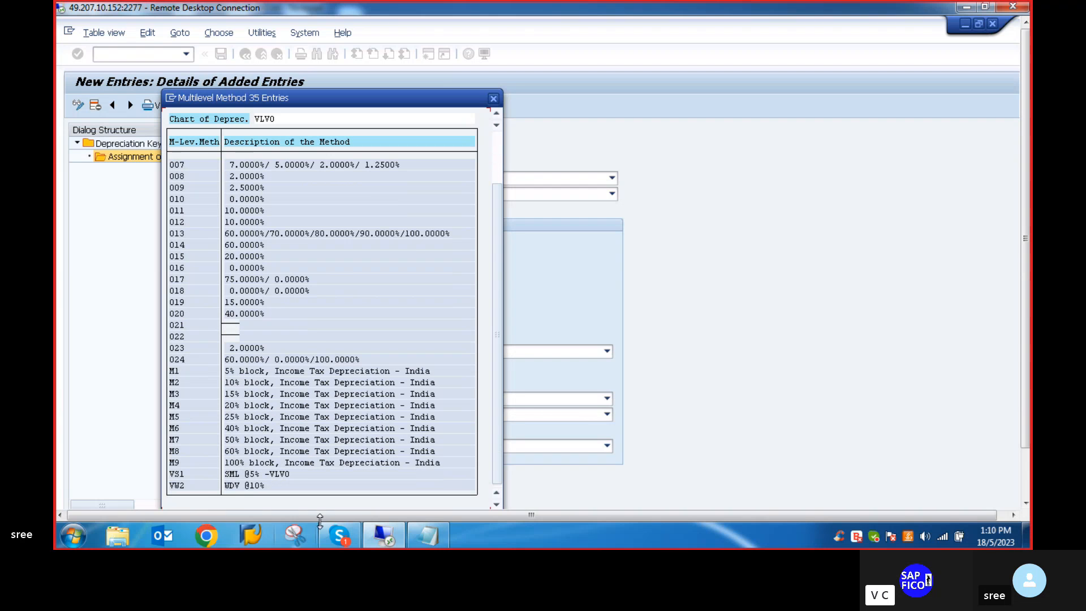
pyautogui.doubleClick(176, 474)
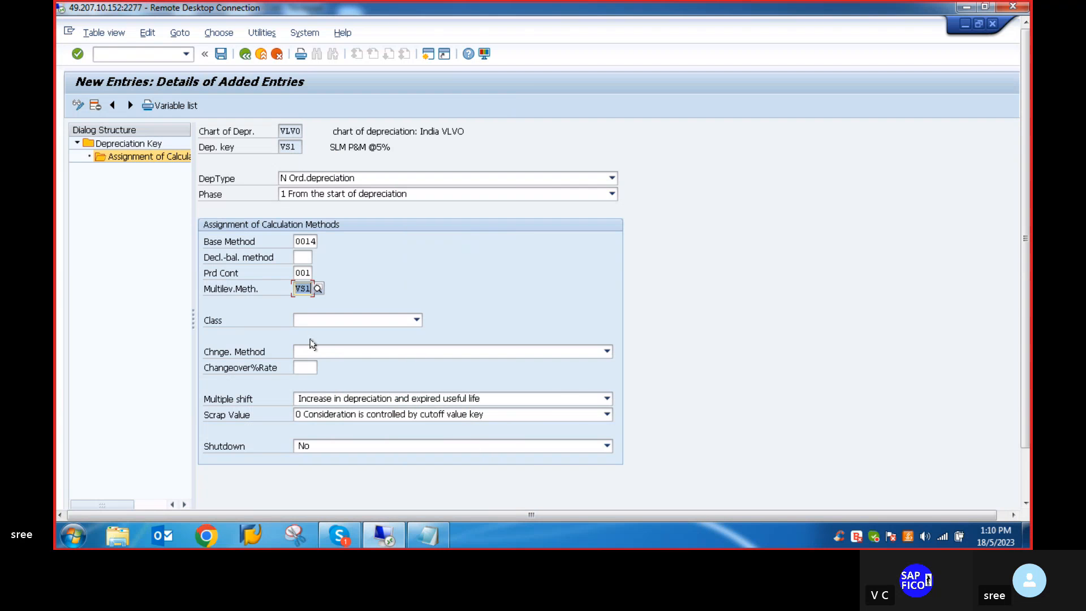
pyautogui.click(415, 321)
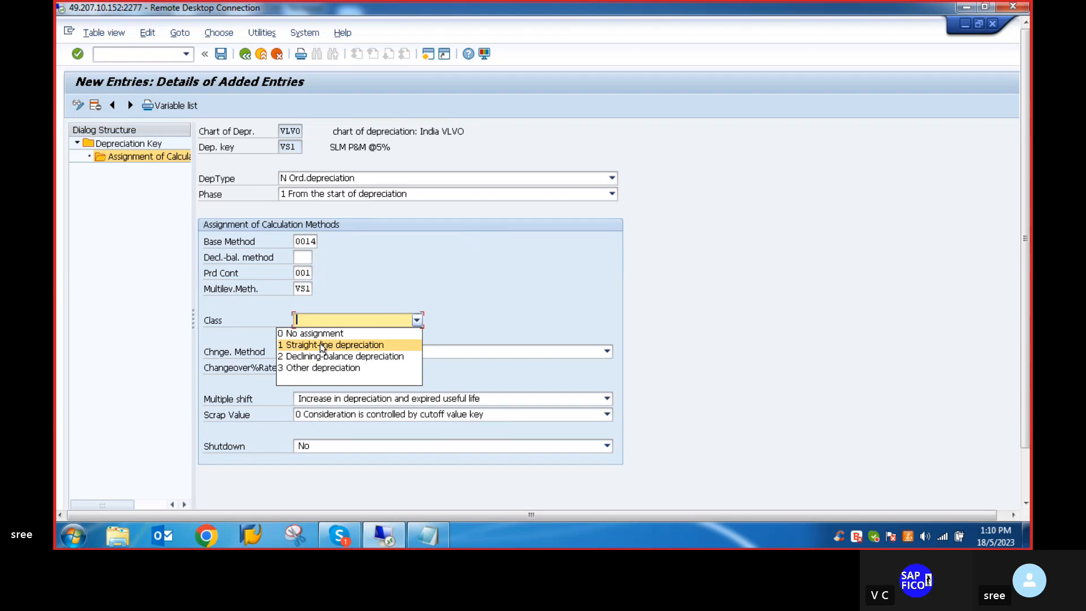
pyautogui.click(340, 345)
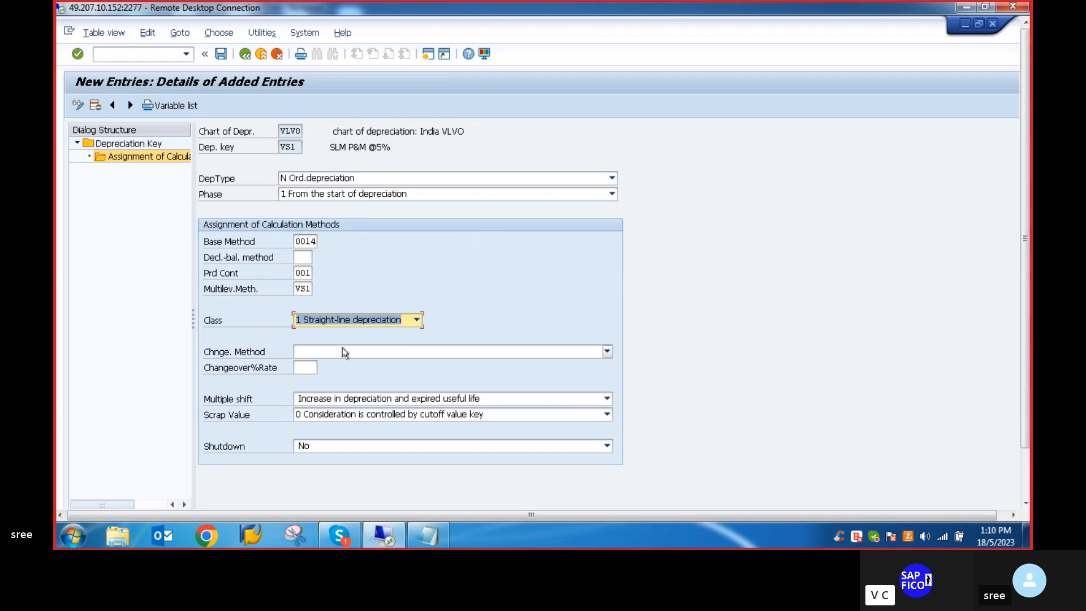
pyautogui.click(606, 351)
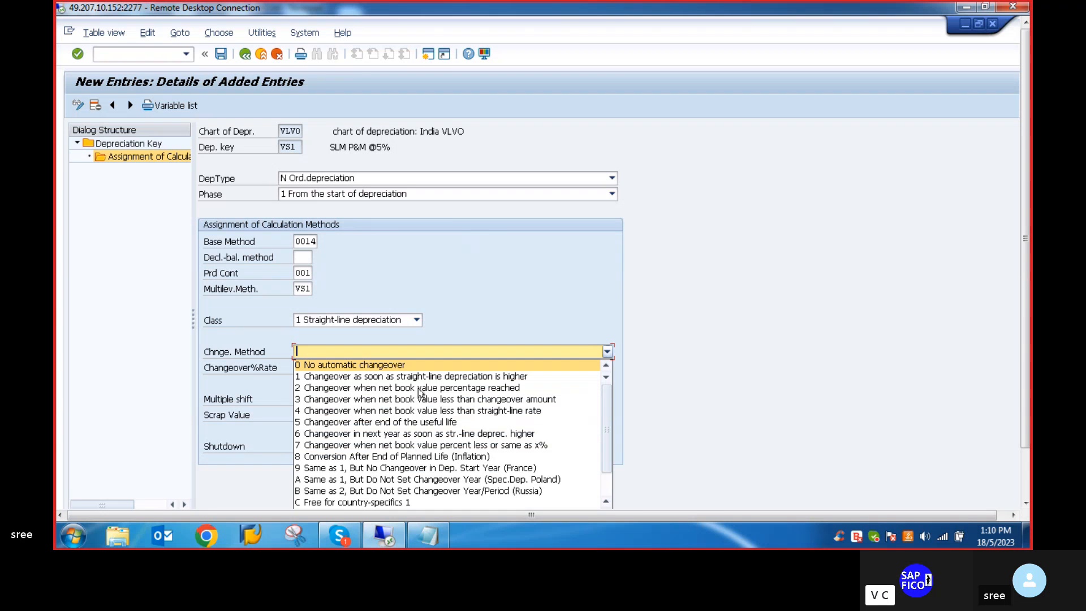
pyautogui.click(509, 297)
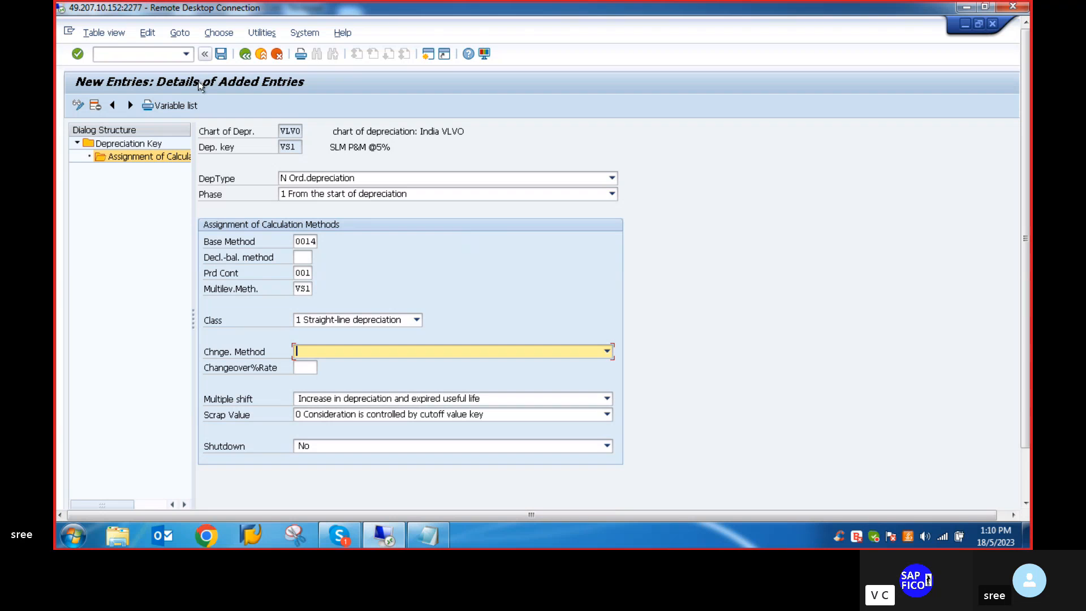
# - Save the VS1 calculation method assignment in customizing request S4HK907413 and return to the depreciation key overview
pyautogui.click(220, 54)
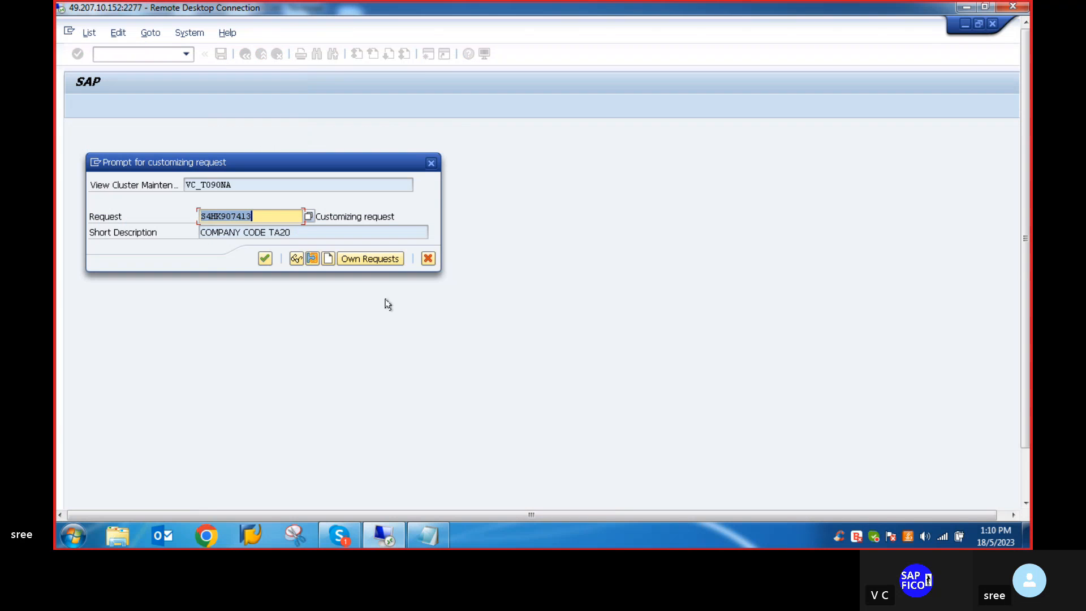
pyautogui.click(264, 259)
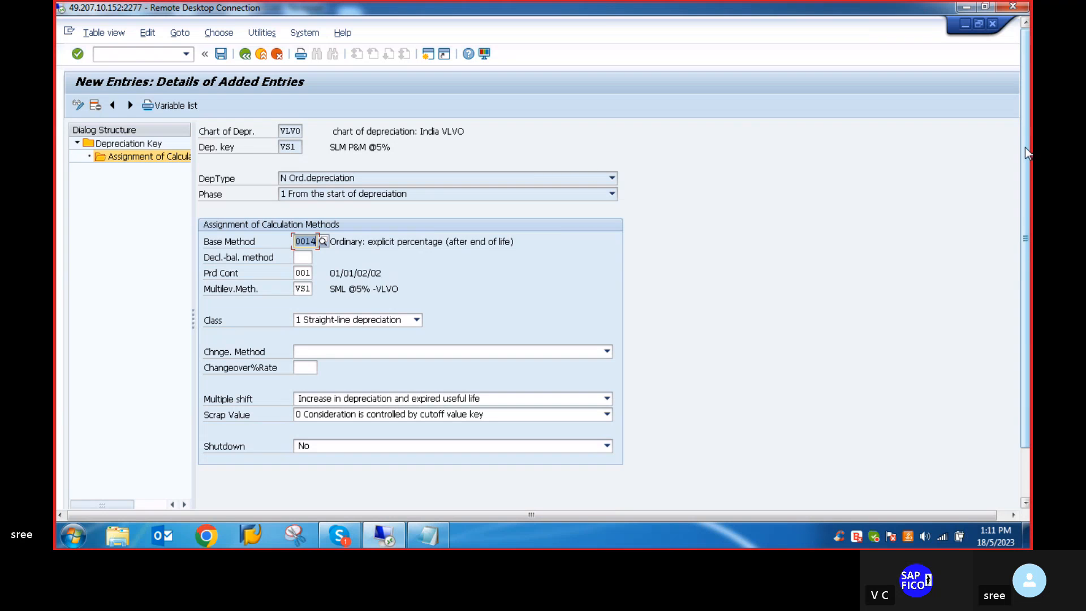
pyautogui.click(245, 54)
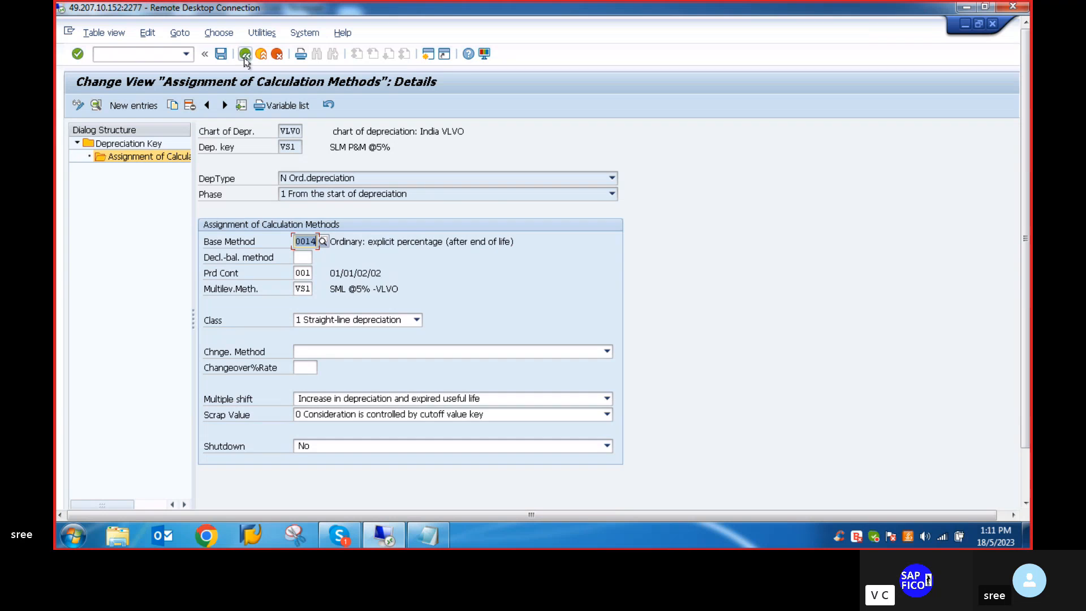
pyautogui.click(246, 55)
pyautogui.click(245, 53)
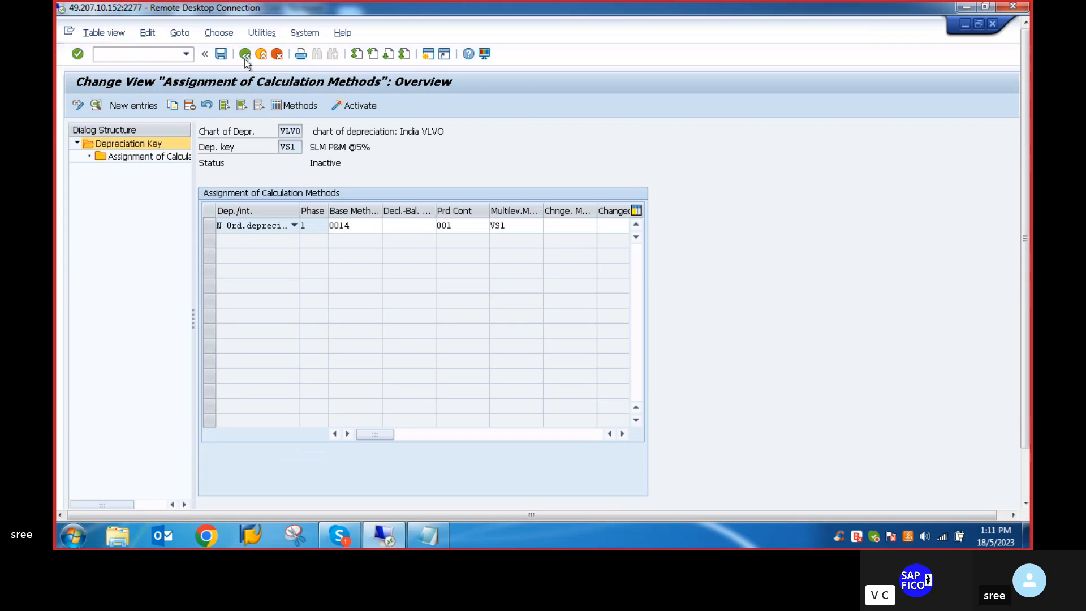
pyautogui.click(245, 54)
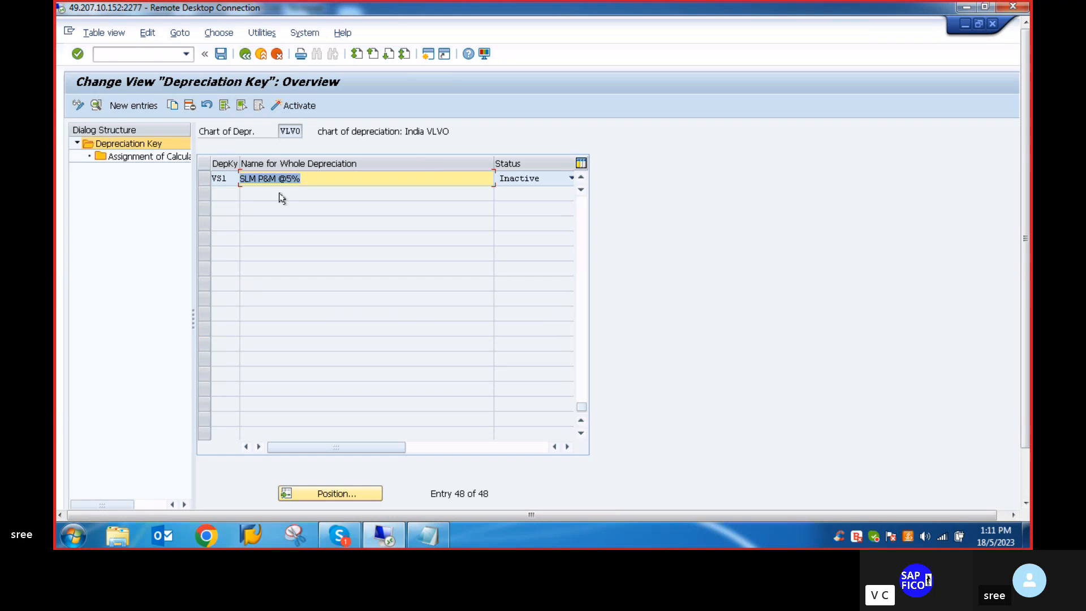
# - Activate depreciation key VS1 and check its status in the overview
pyautogui.click(568, 178)
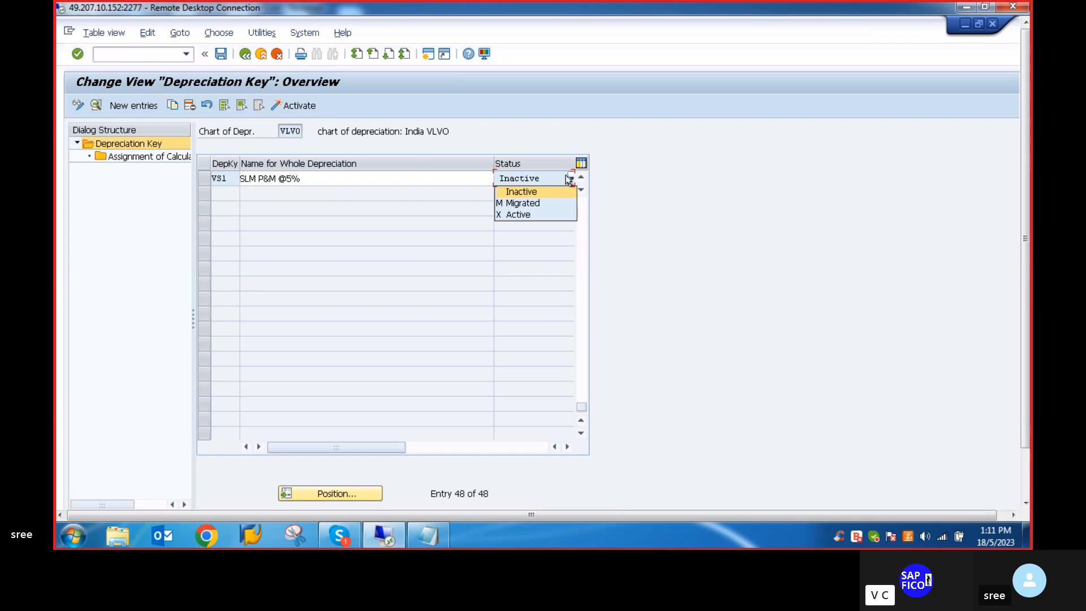
pyautogui.click(504, 214)
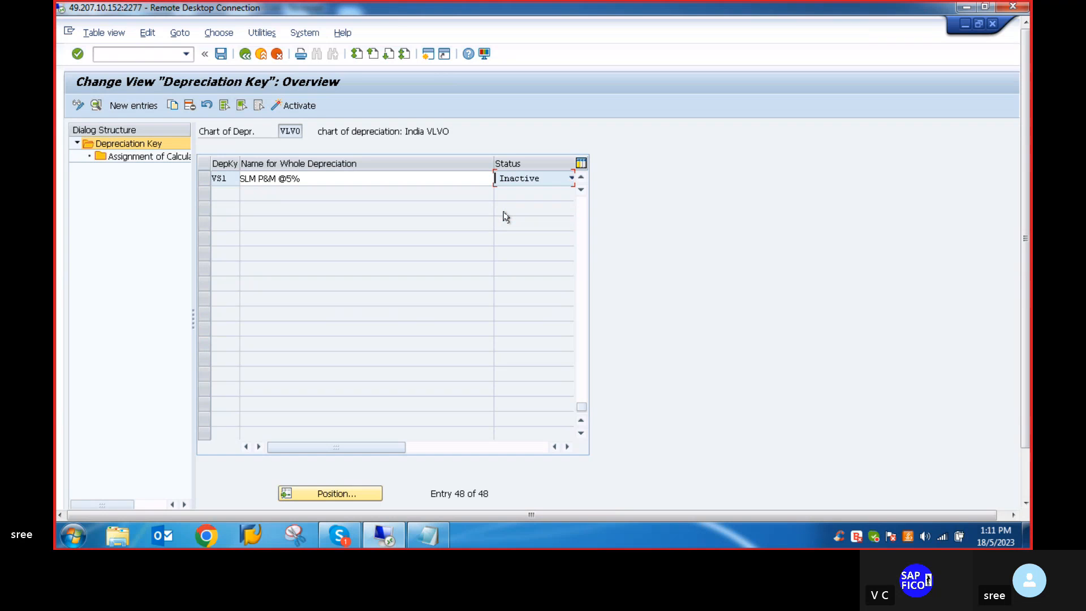
pyautogui.click(301, 106)
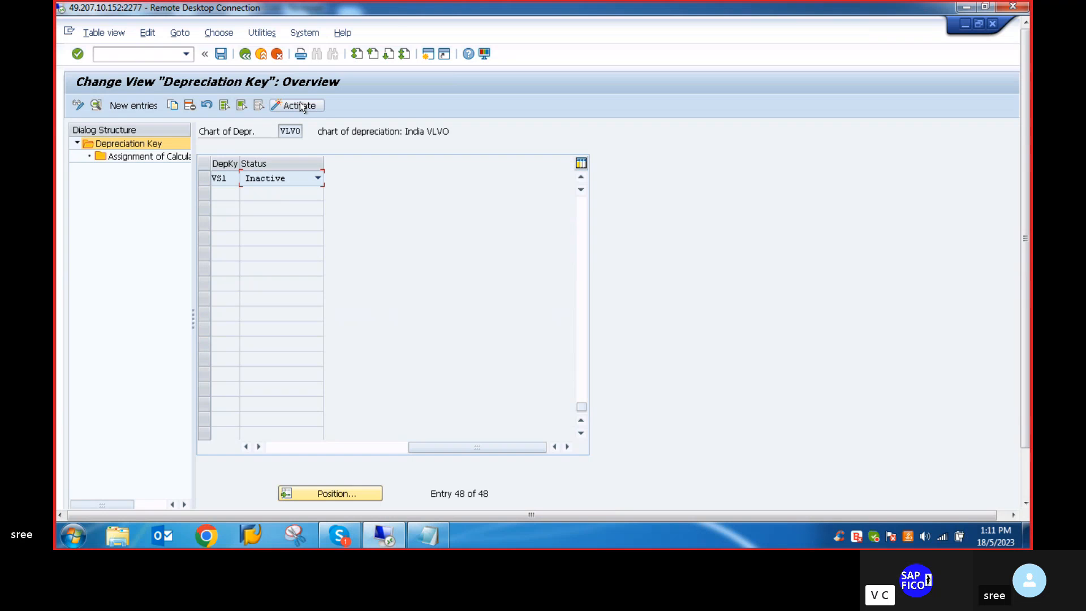
pyautogui.click(204, 179)
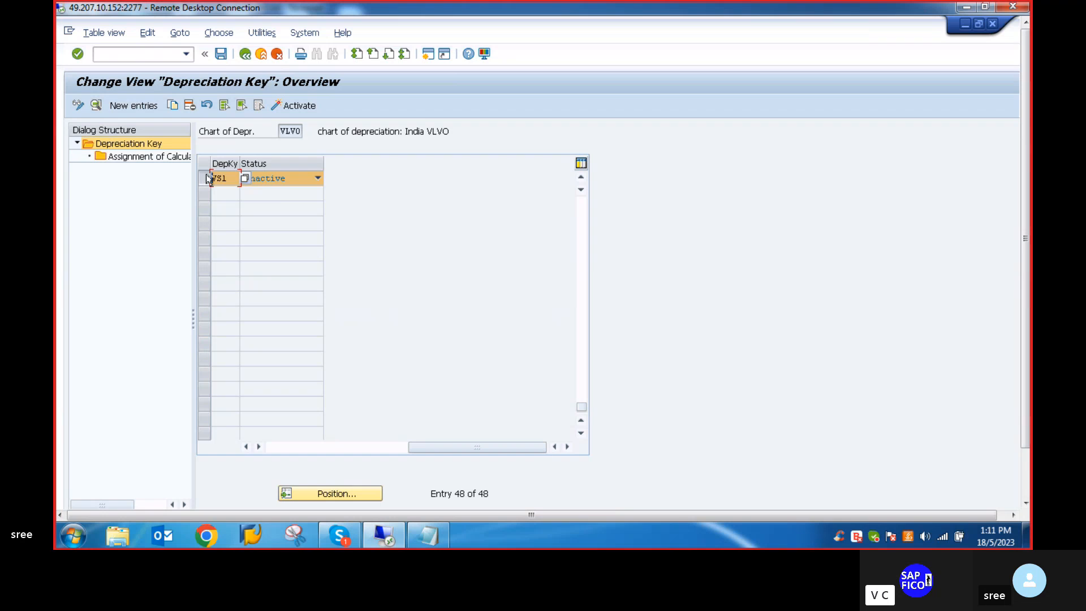
pyautogui.click(276, 105)
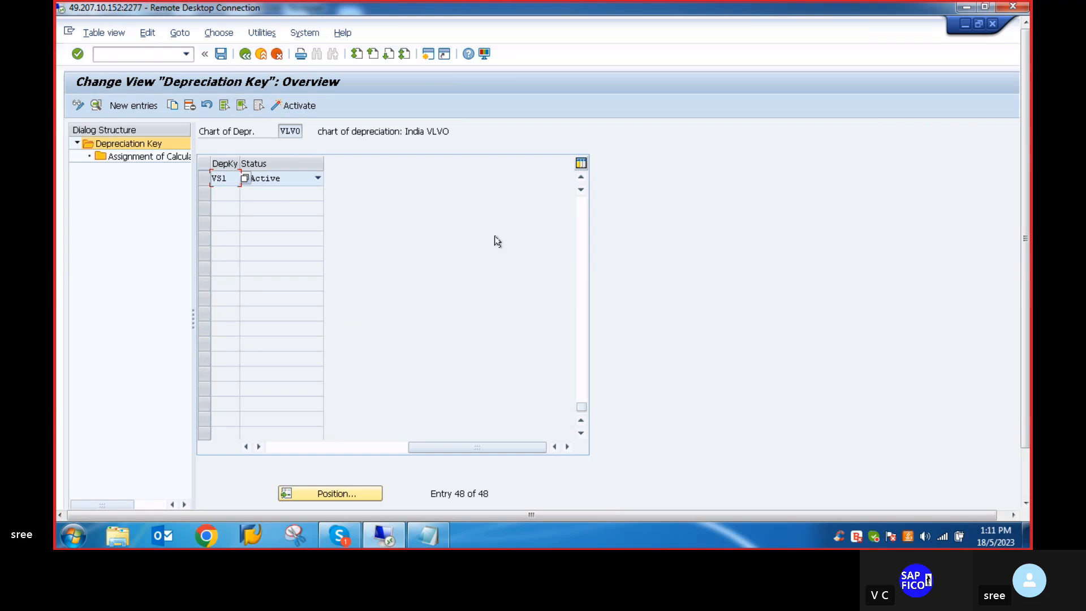
pyautogui.moveTo(432, 448); pyautogui.dragTo(292, 448)
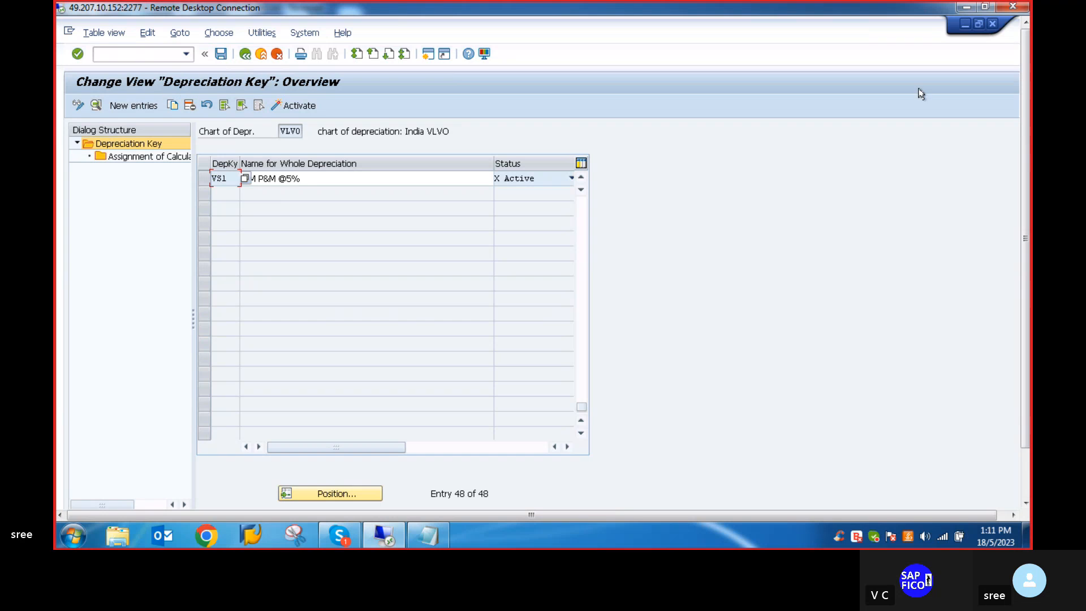
pyautogui.scroll(-3, 1029, 142)
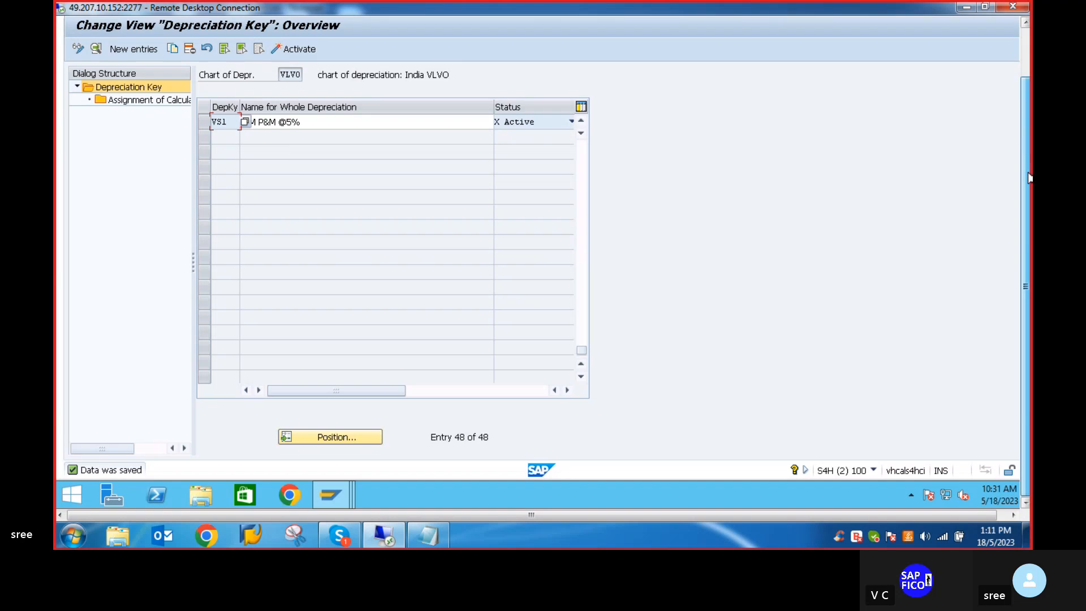
pyautogui.scroll(3, 1028, 143)
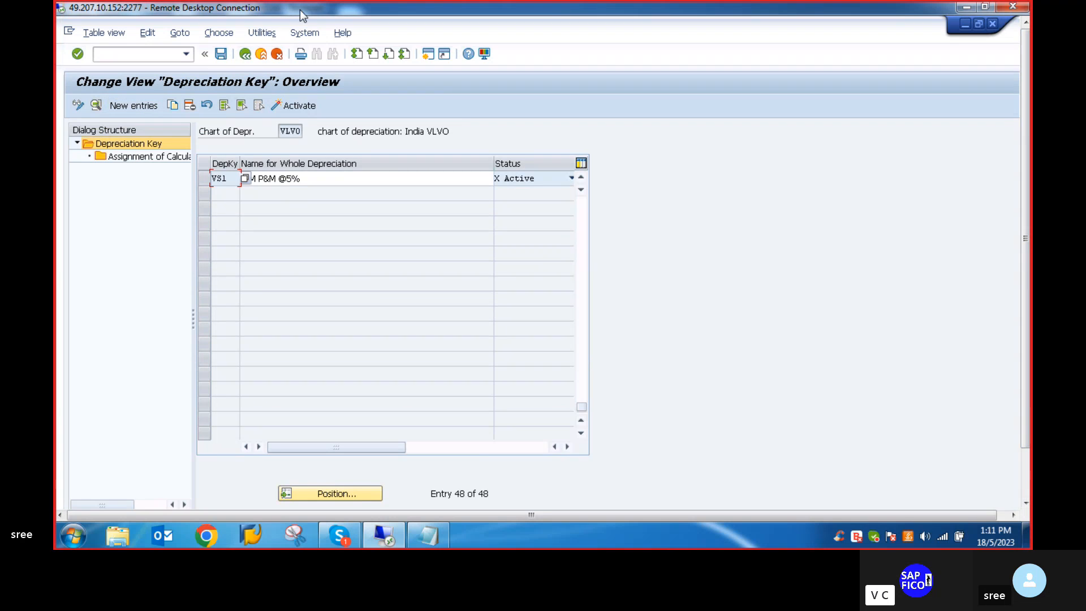
# - Leave the overview and reopen the depreciation key maintenance transaction from SAP Easy Access
pyautogui.click(245, 54)
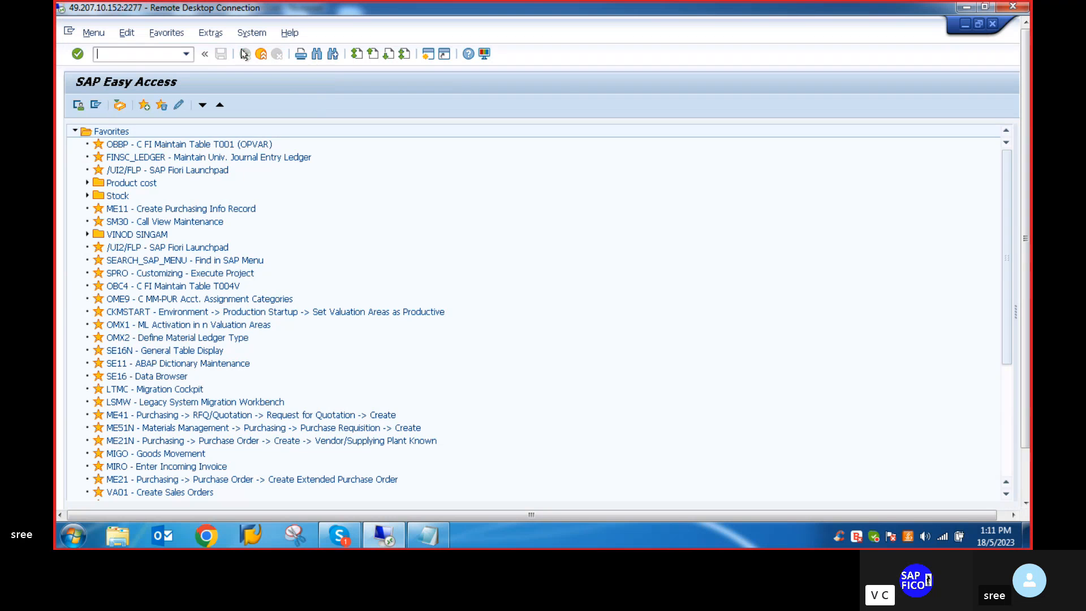
pyautogui.write('AFAM')
pyautogui.press('Return')
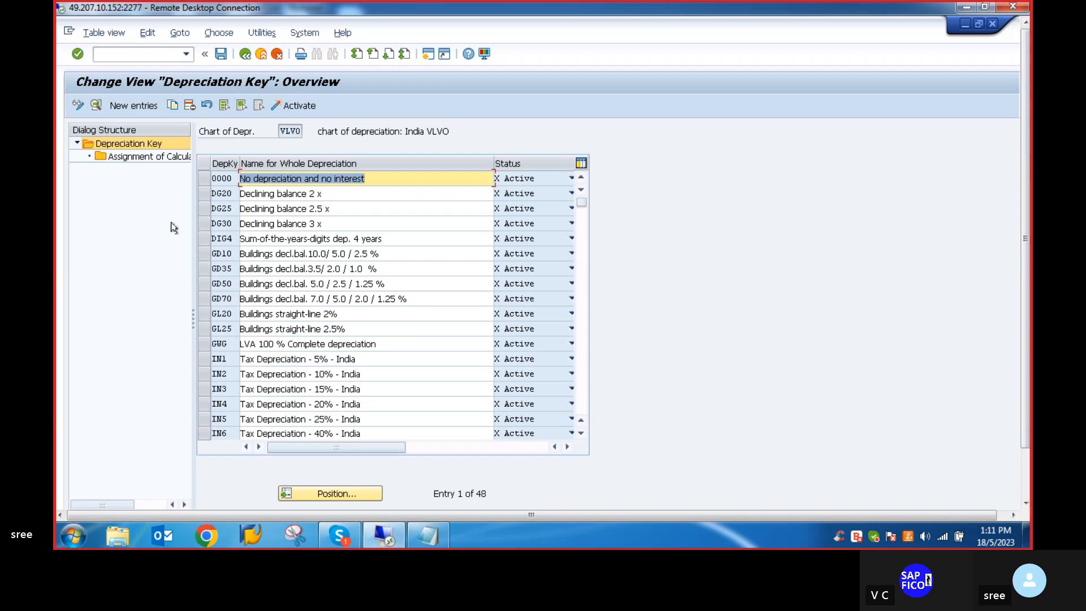
# - Create a new depreciation key entry with key VW2 in chart of depreciation VLVO
pyautogui.click(134, 105)
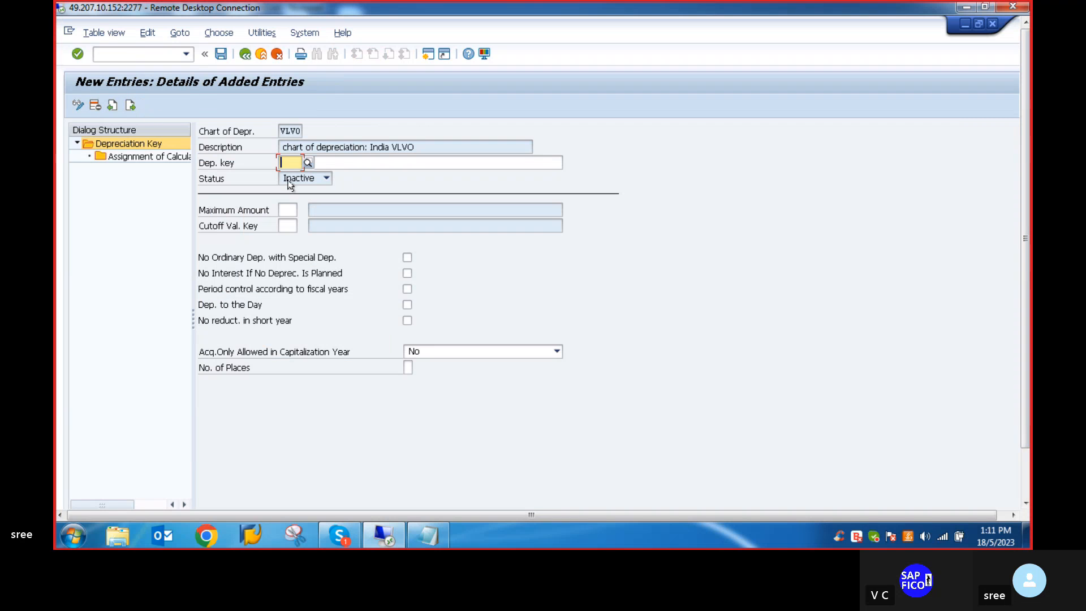
pyautogui.write('V')
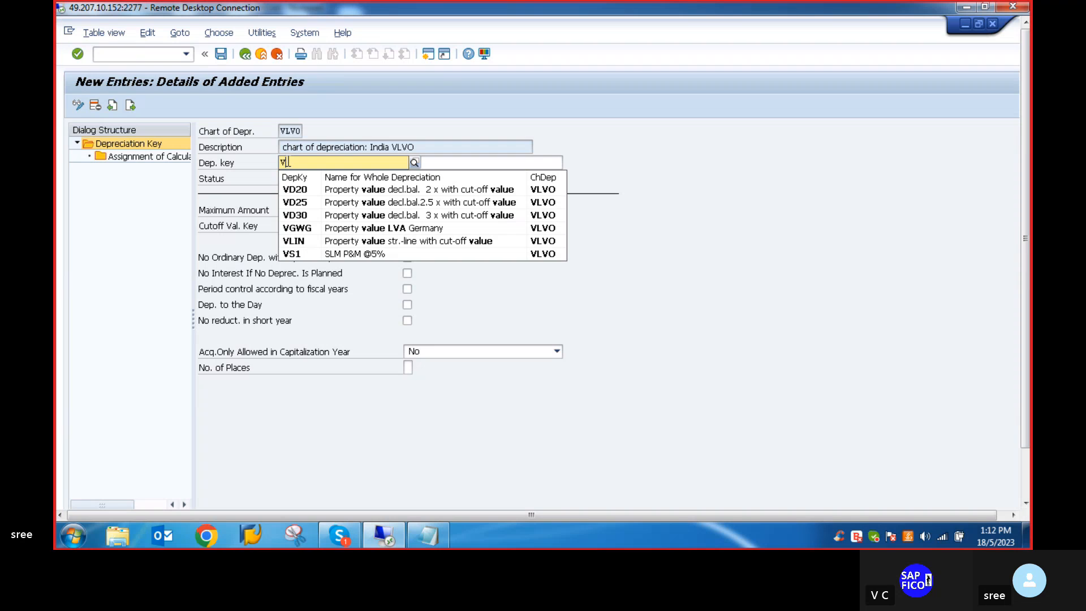
pyautogui.write('S2')
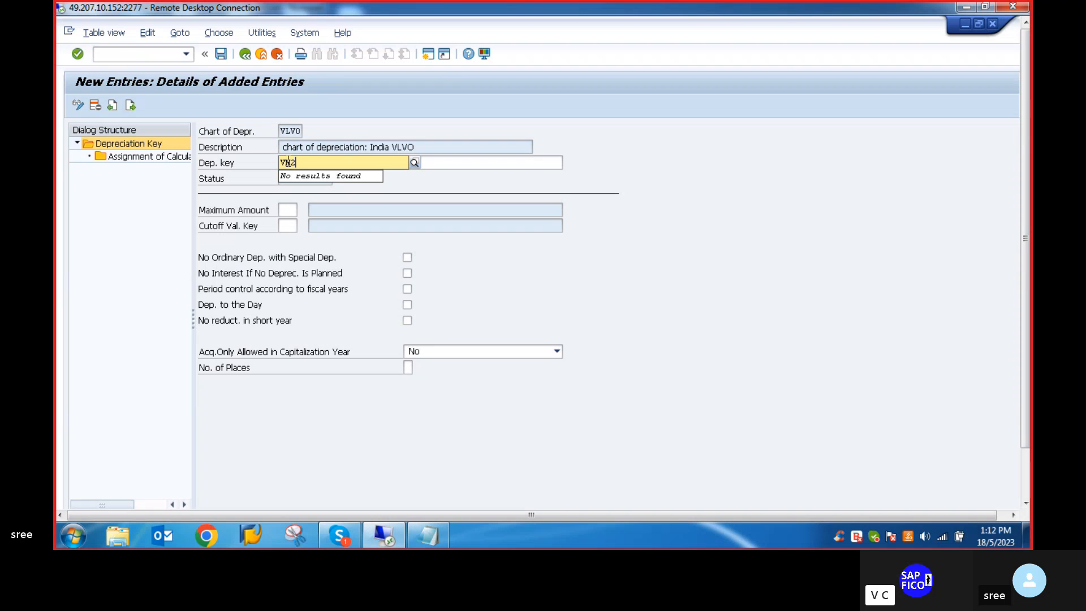
pyautogui.press('BackSpace')
pyautogui.press('BackSpace')
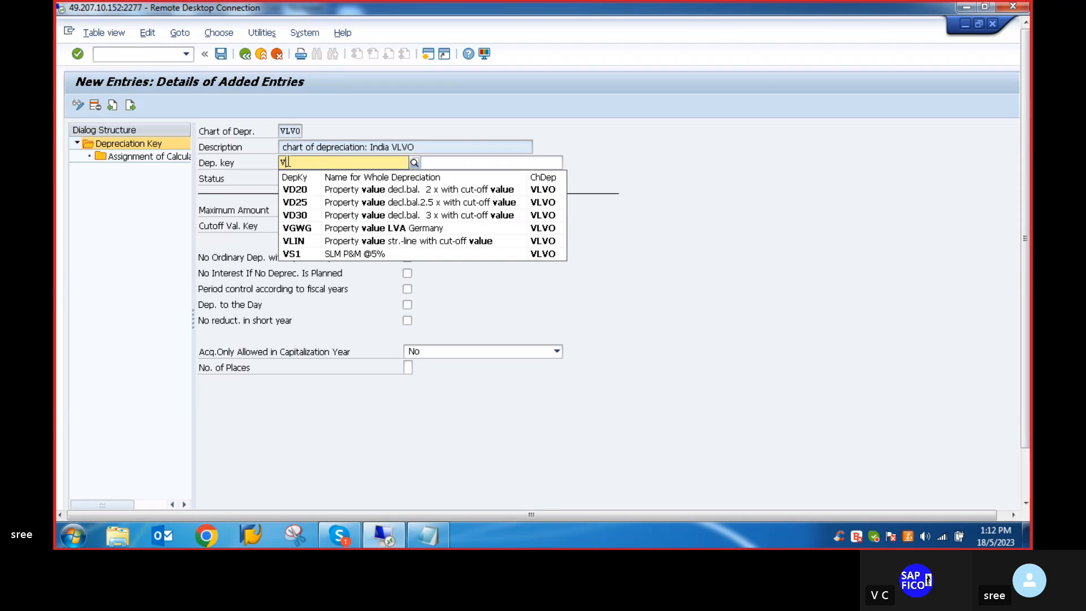
pyautogui.write('W2')
pyautogui.press('Return')
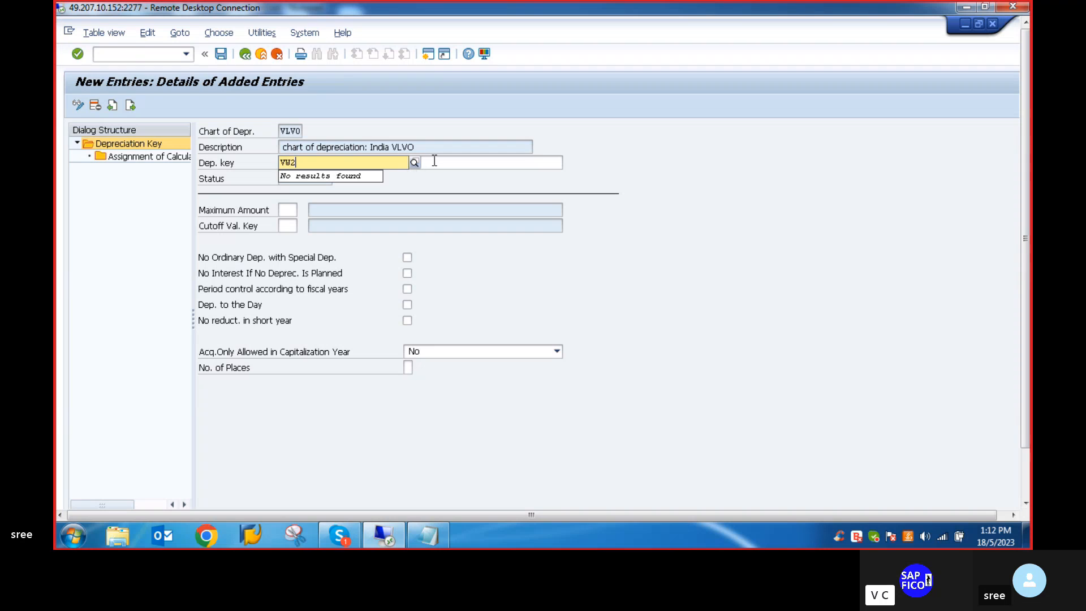
# - Describe key VW2 as WDV 10% and enable period control according to fiscal years and depreciation to the day
pyautogui.click(387, 168)
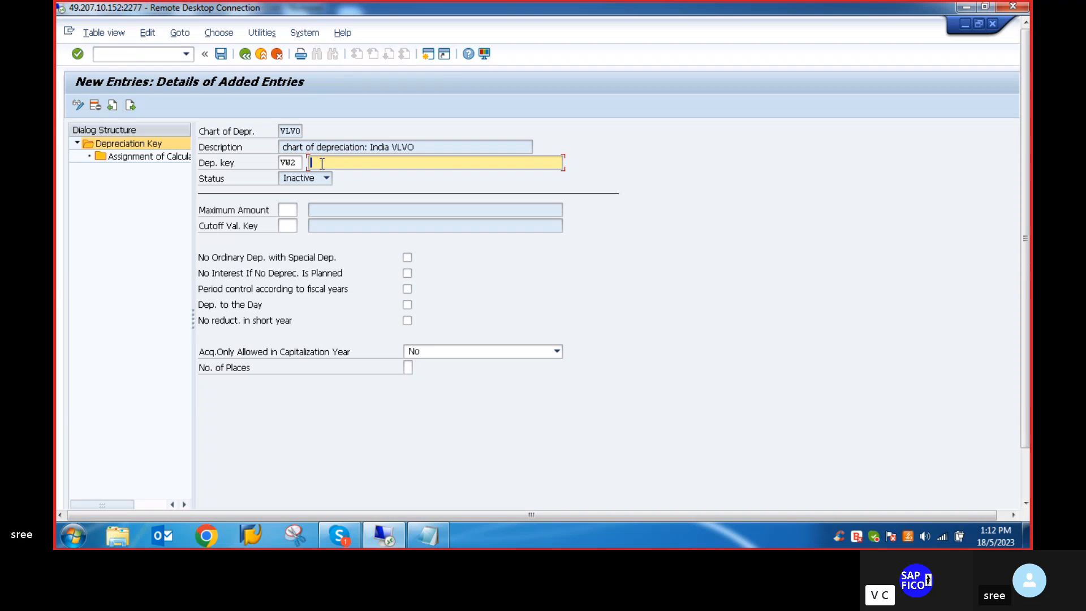
pyautogui.write('WDV 19')
pyautogui.write('%')
pyautogui.click(407, 289)
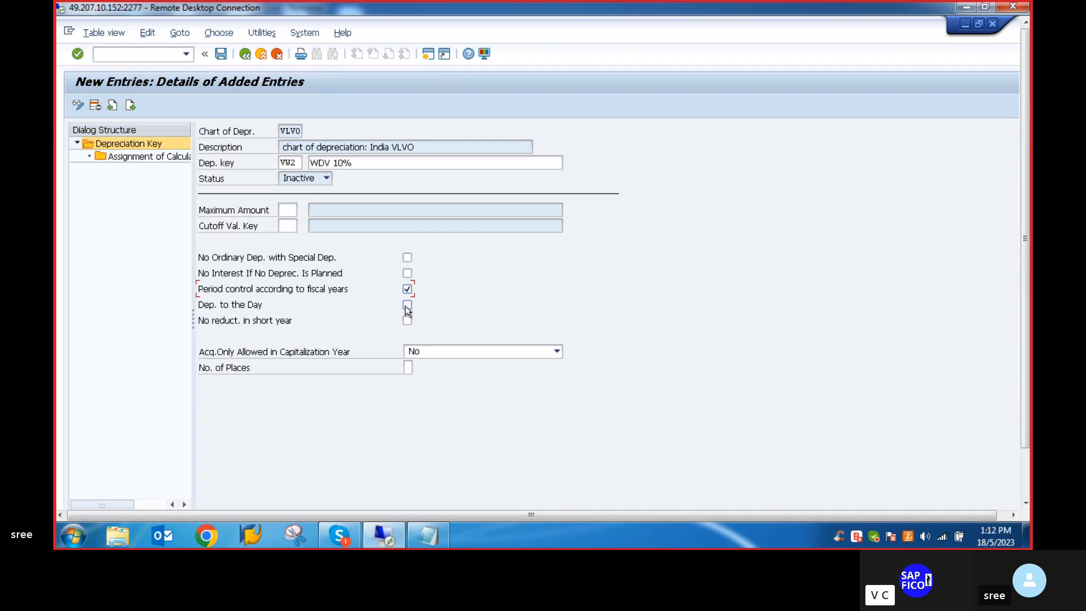
pyautogui.click(407, 305)
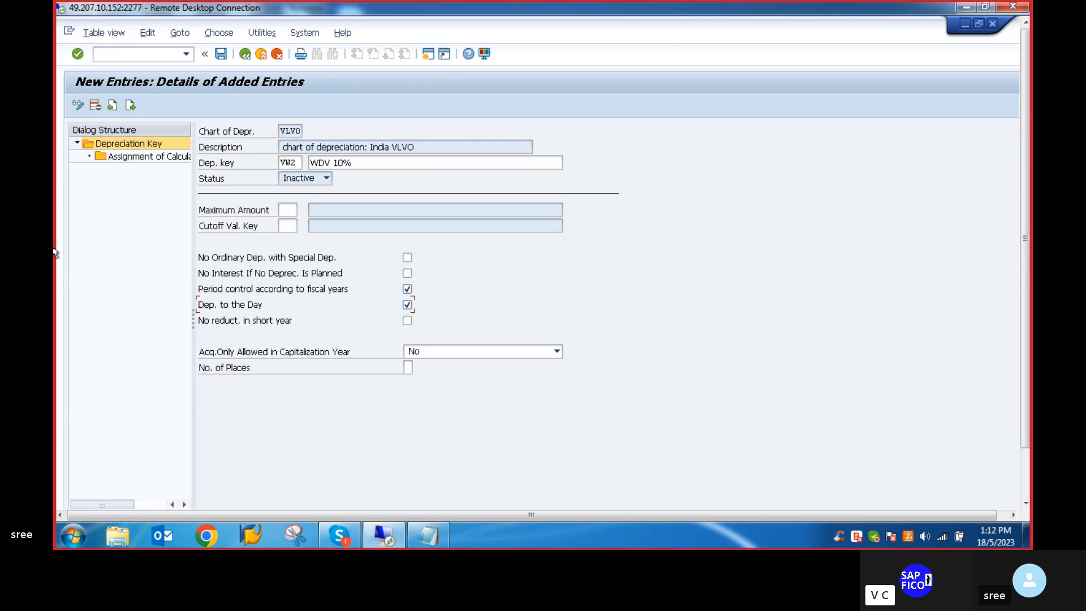
# - Add a calculation method assignment to key VW2 with type N Ord.depreciation and phase 1 From the start of depreciation
pyautogui.doubleClick(139, 157)
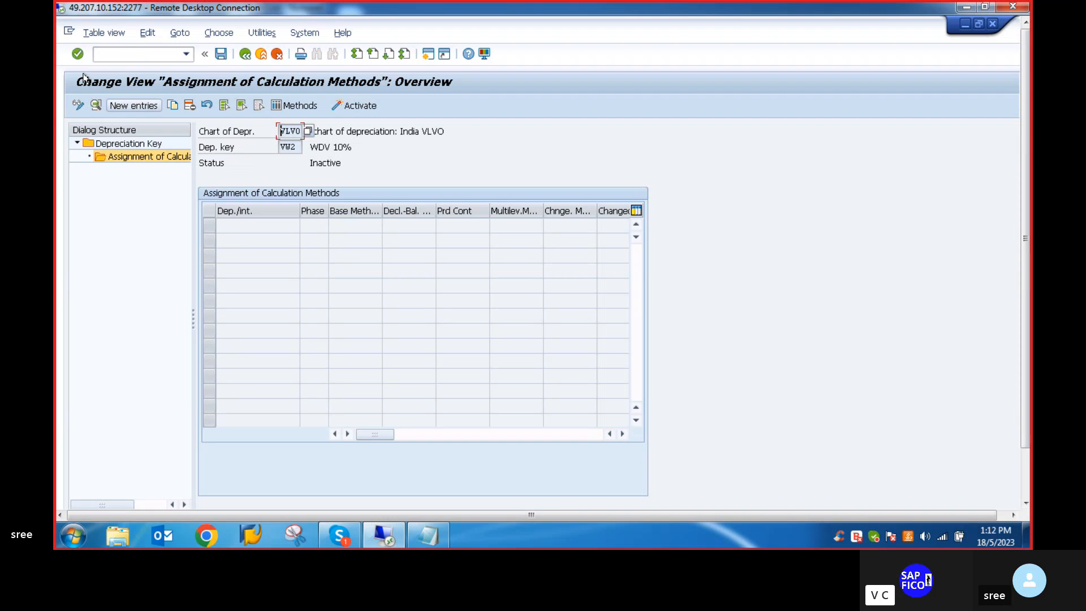
pyautogui.click(127, 105)
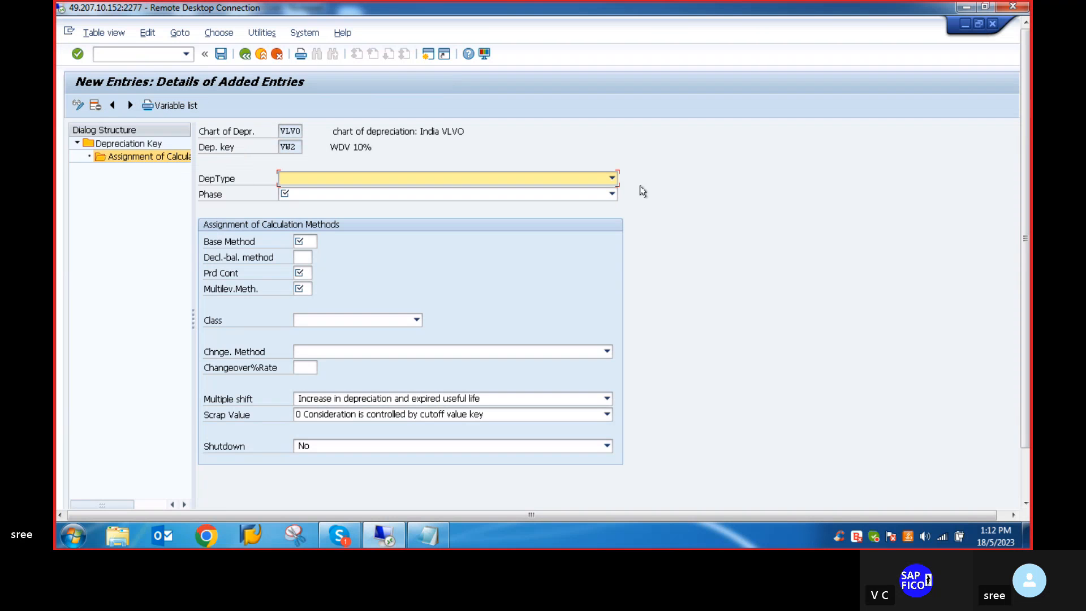
pyautogui.click(612, 179)
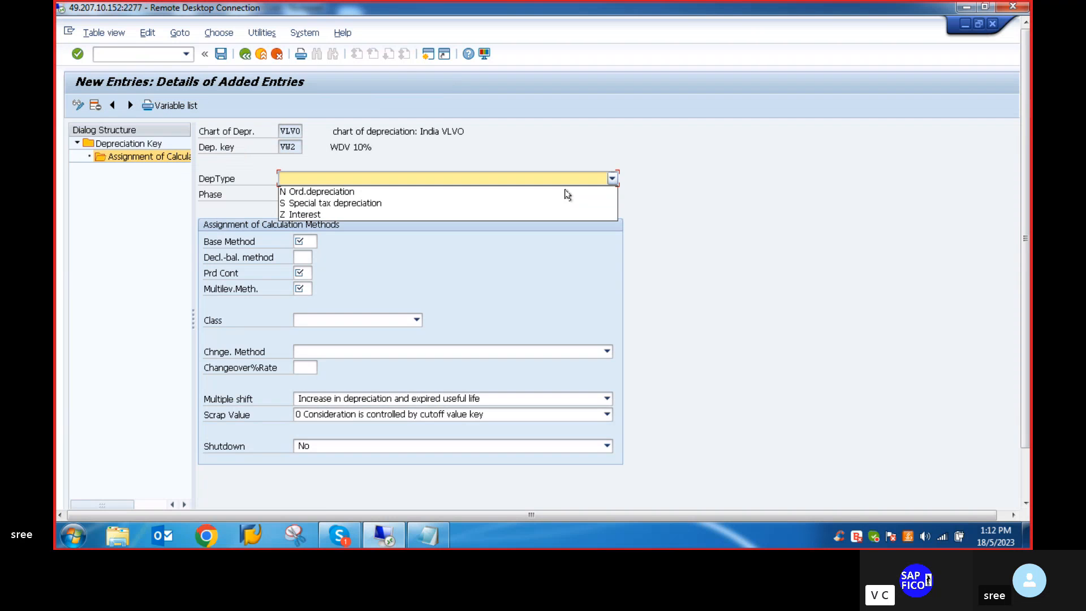
pyautogui.click(338, 192)
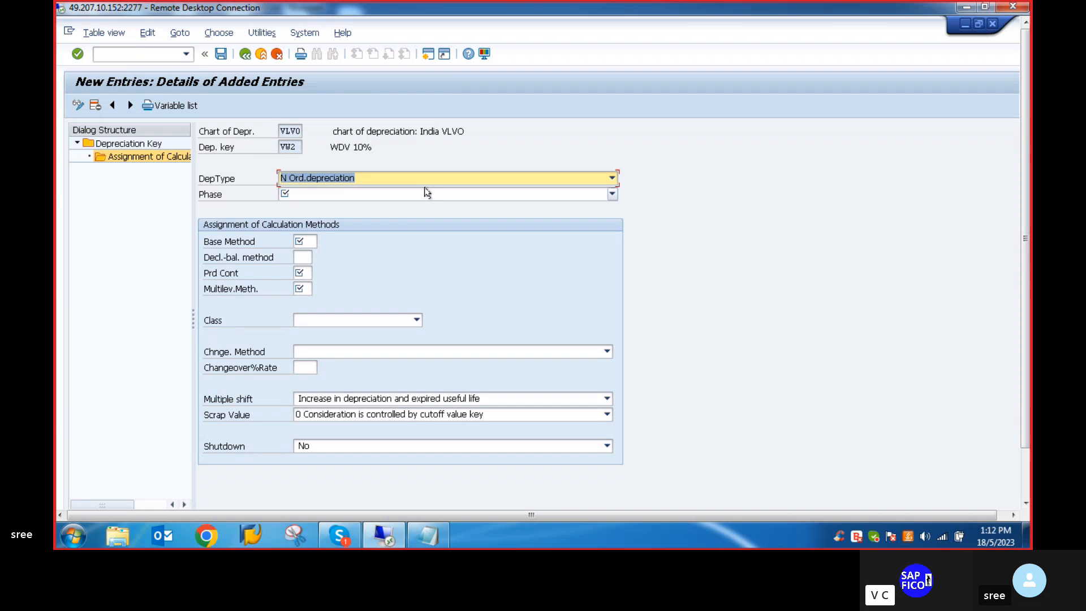
pyautogui.click(612, 195)
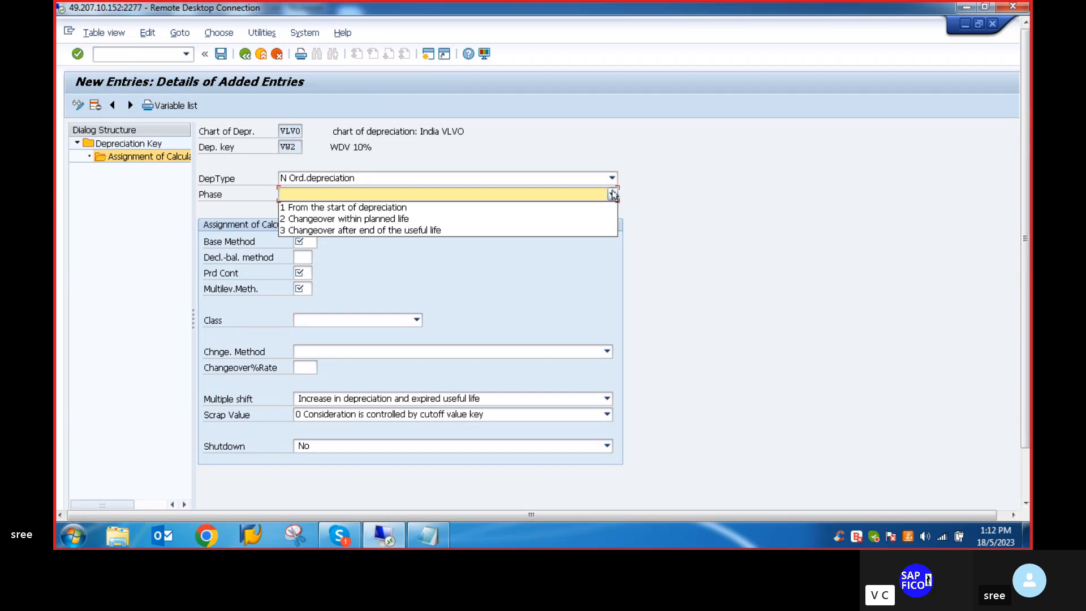
pyautogui.click(348, 207)
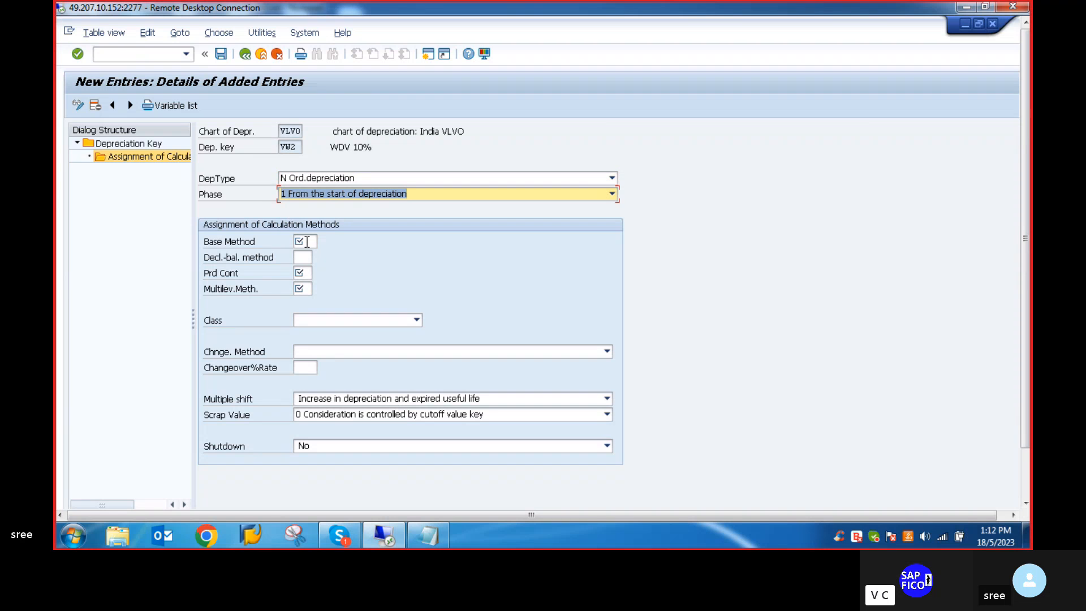
# - Assign base method 0014, period control method 001 and multilevel method VW2 to the VW2 calculation entry
pyautogui.click(306, 242)
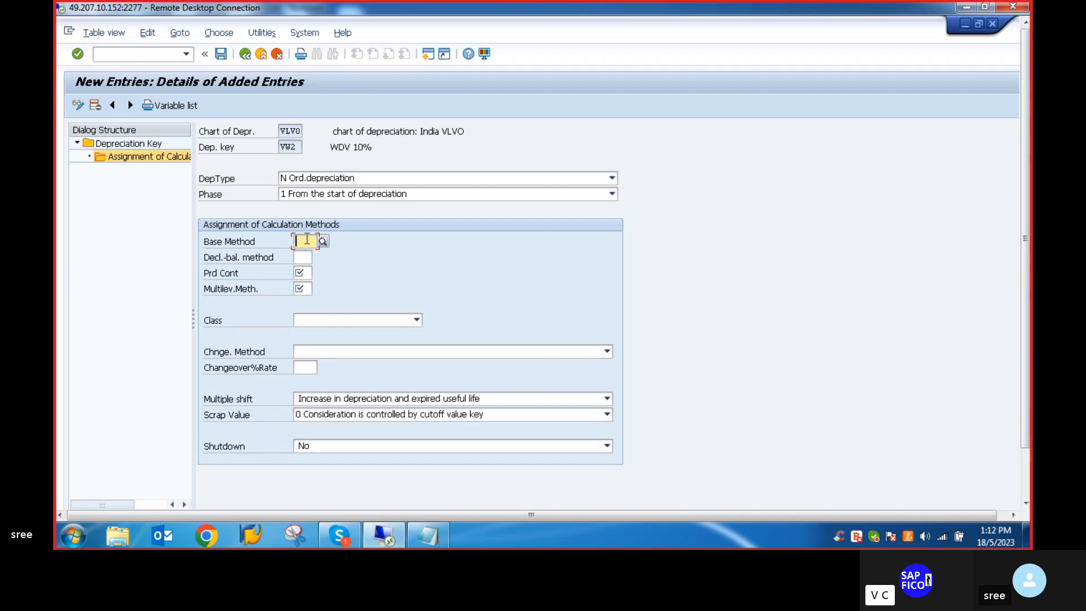
pyautogui.write('0014')
pyautogui.click(306, 272)
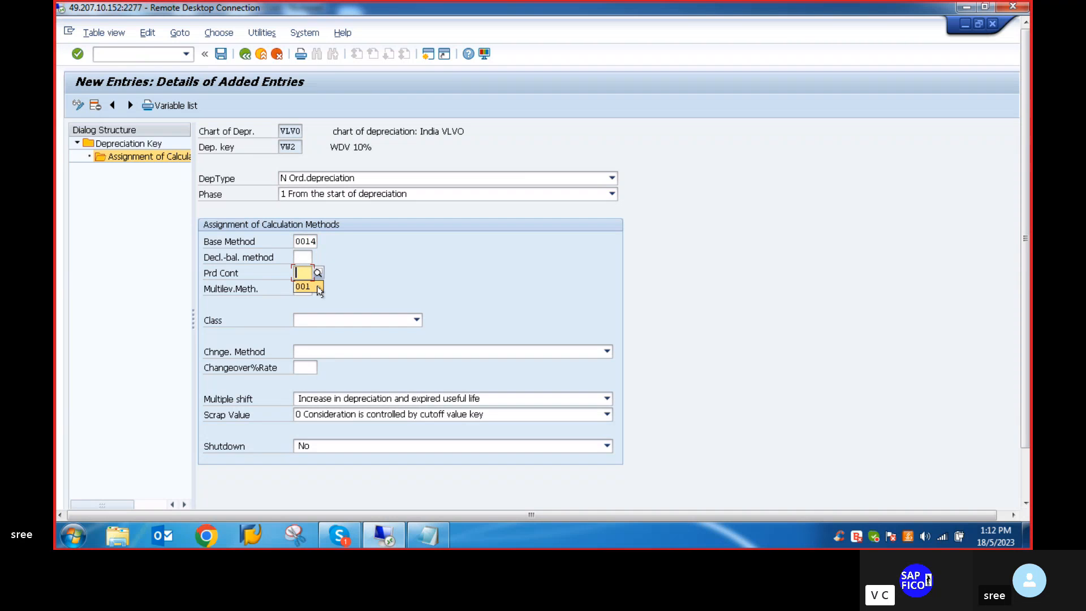
pyautogui.click(305, 286)
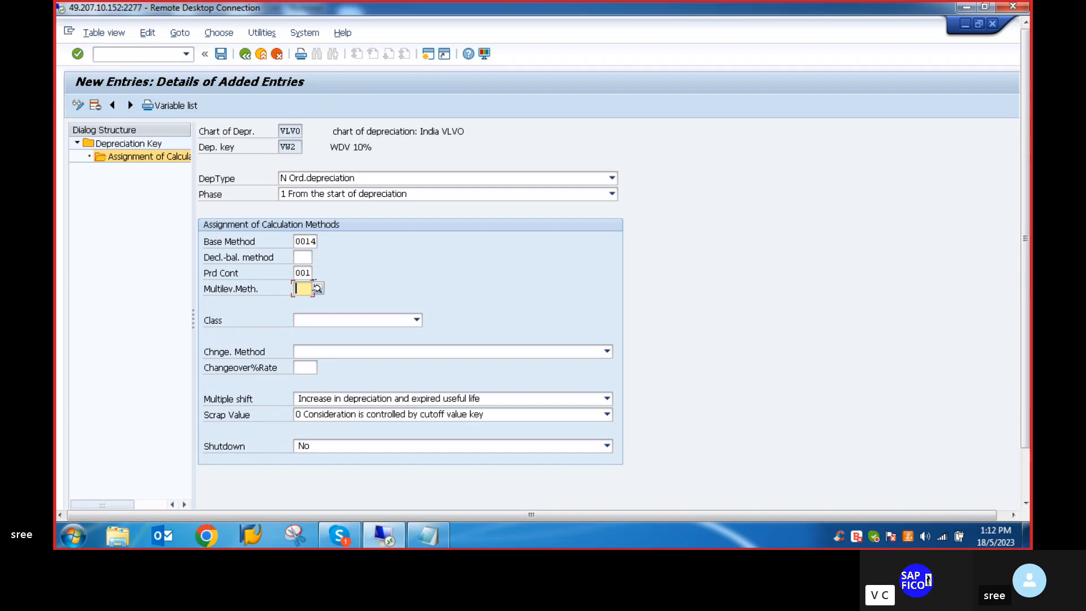
pyautogui.click(303, 289)
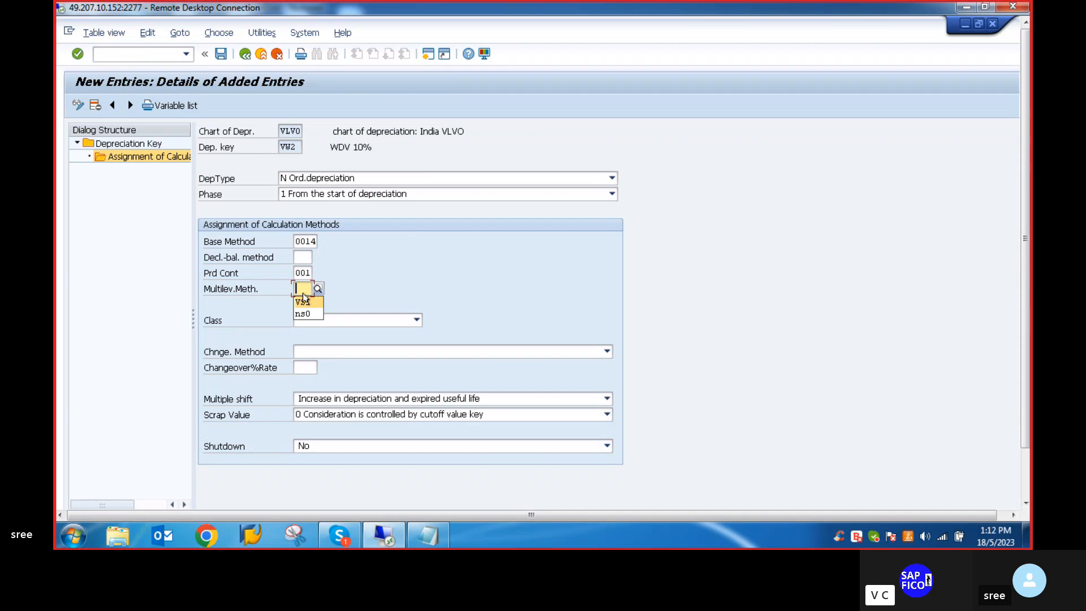
pyautogui.write('vw')
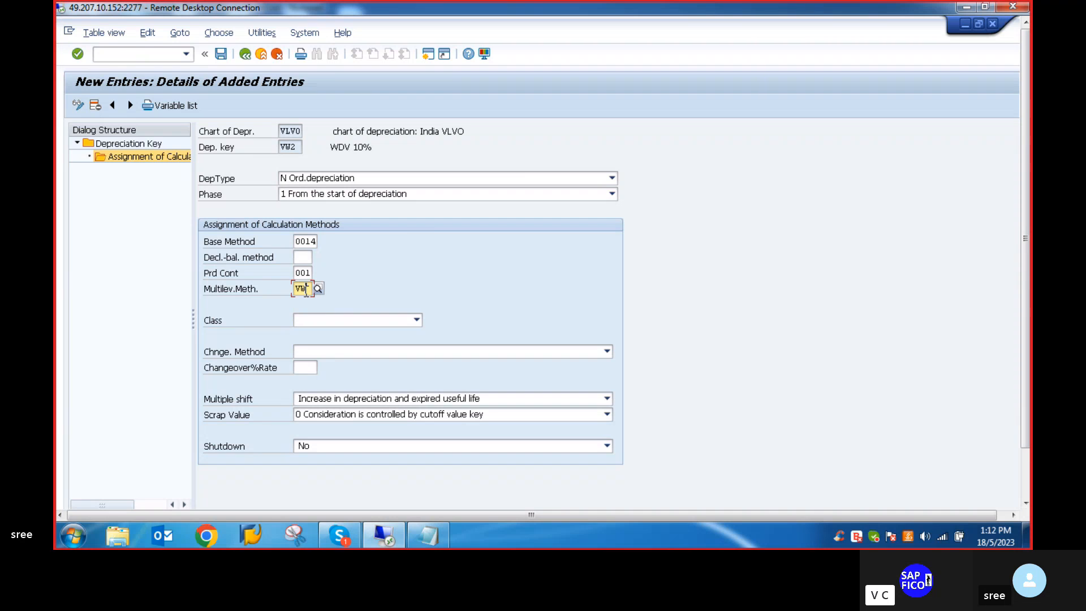
pyautogui.write('2')
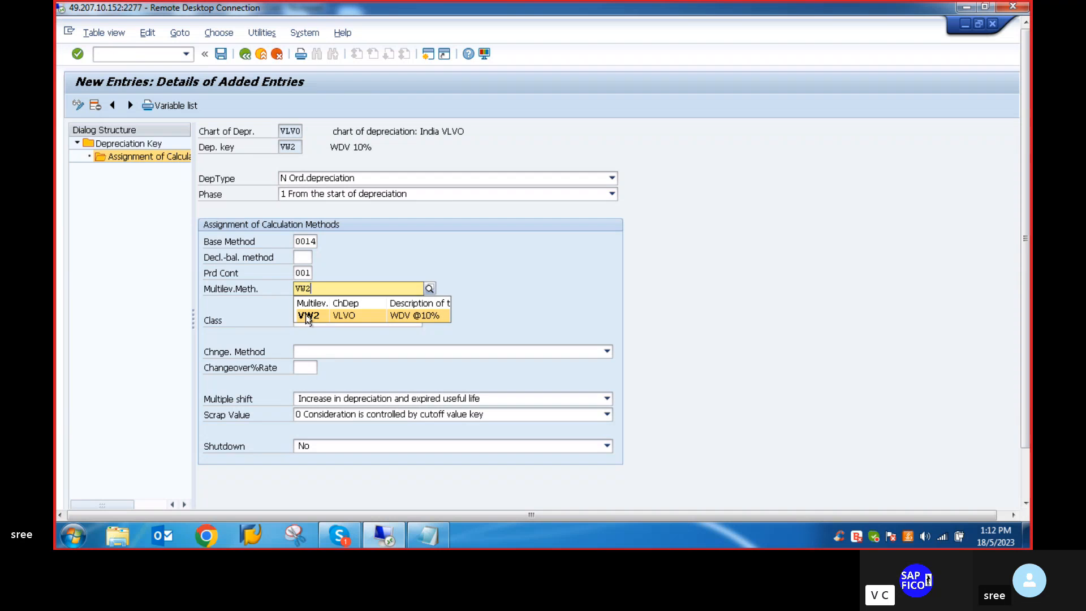
# - Classify the VW2 calculation entry with multilevel method VW2 as 2 Declining-balance depreciation and save it
pyautogui.click(306, 316)
pyautogui.click(406, 321)
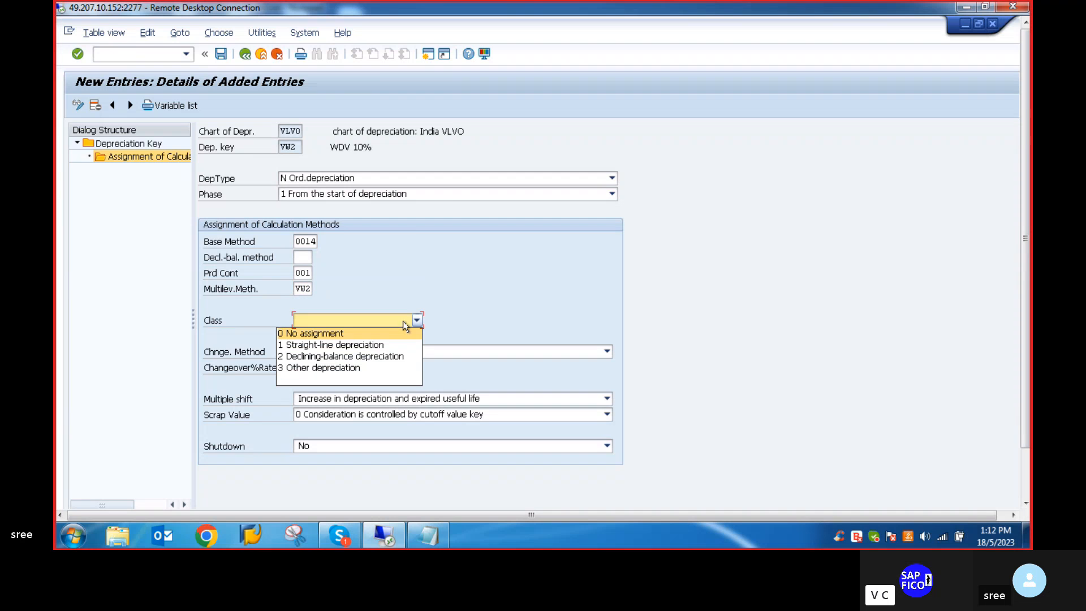
pyautogui.click(337, 356)
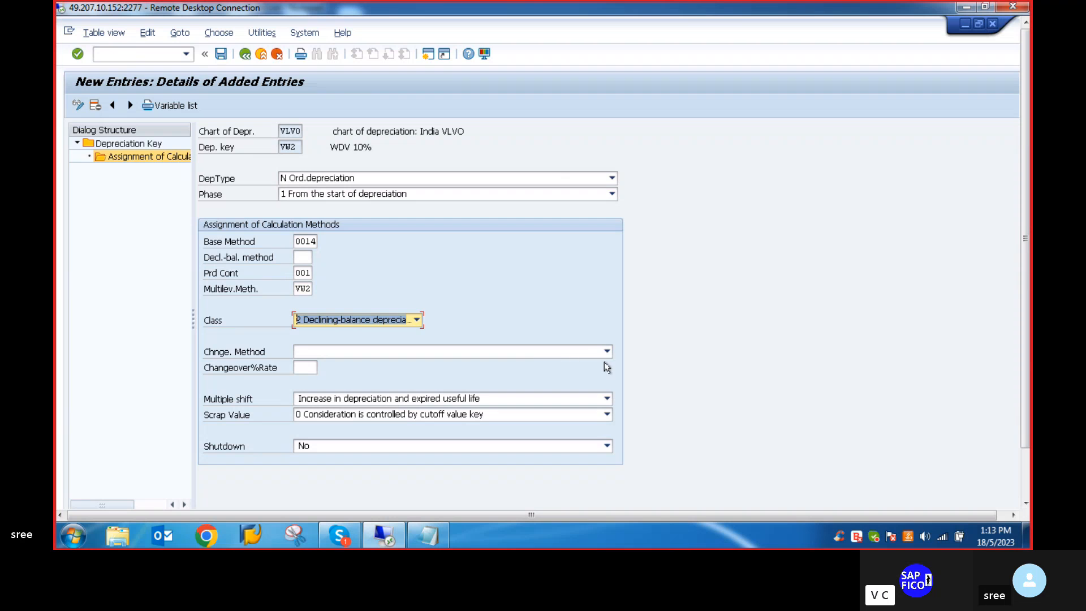
pyautogui.press('Return')
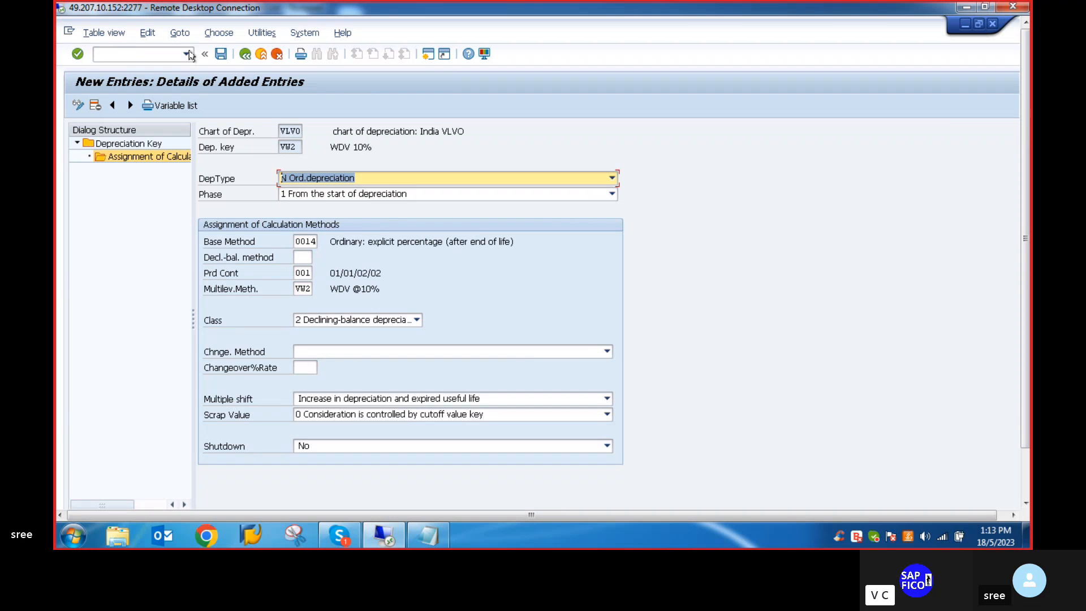
pyautogui.click(221, 54)
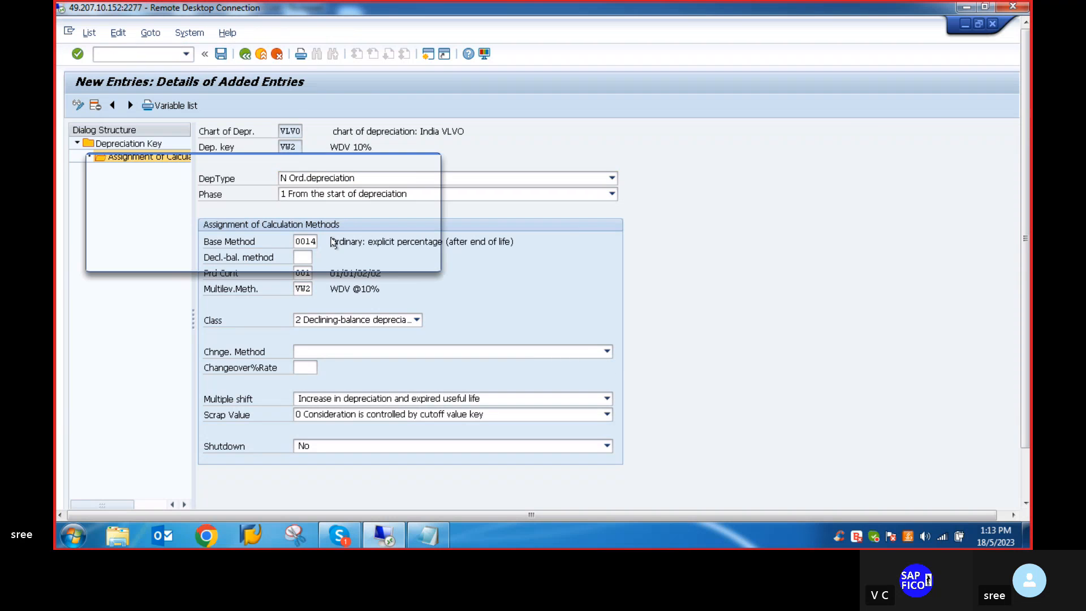
pyautogui.click(266, 259)
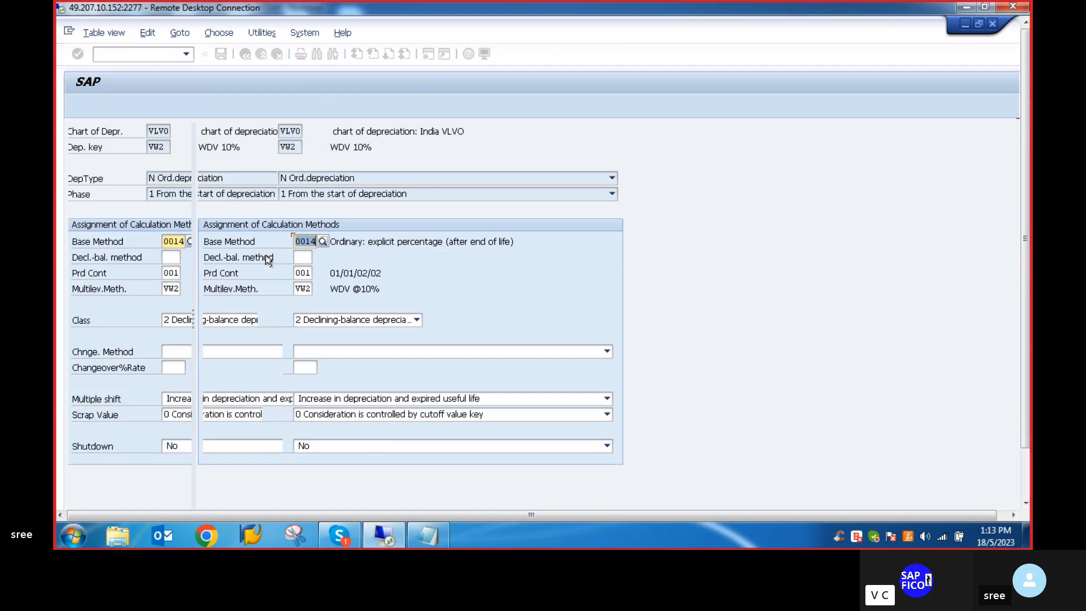
# - Return to the depreciation key overview, activate key VW2 and save the change
pyautogui.click(426, 534)
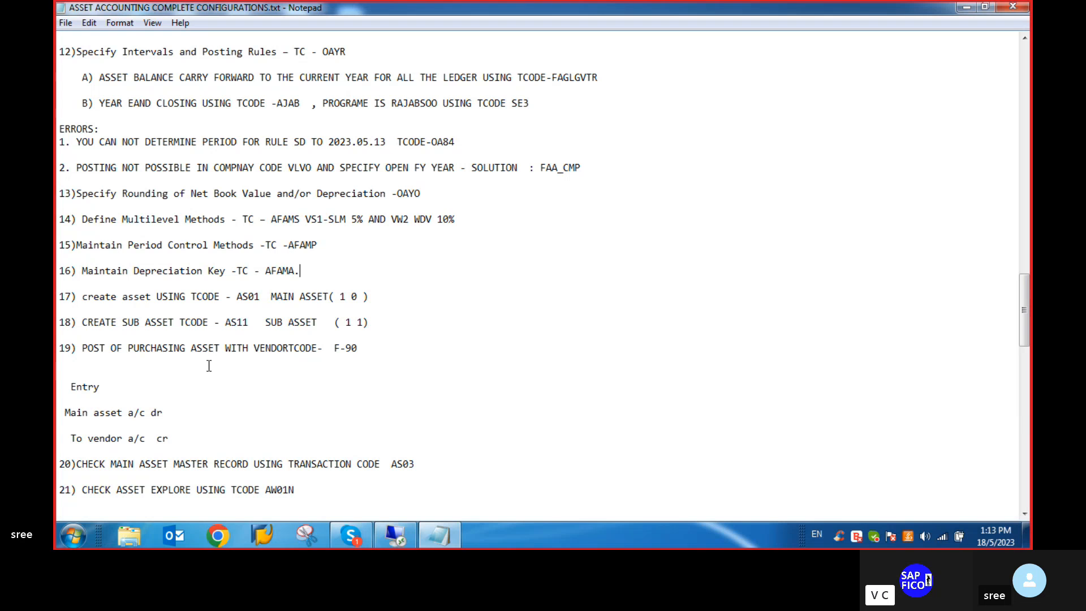
pyautogui.click(395, 538)
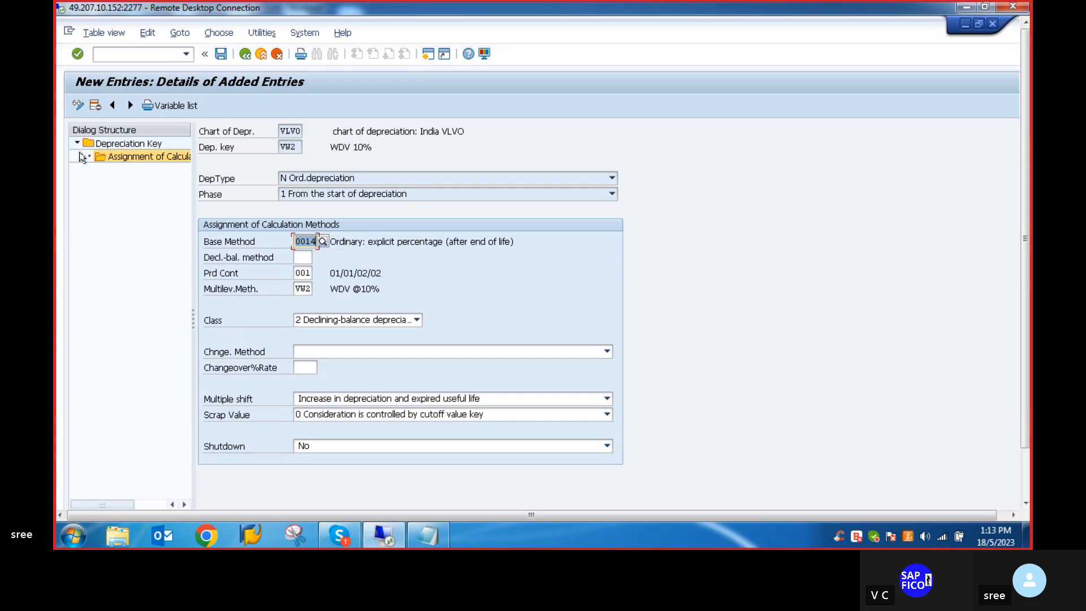
pyautogui.click(245, 54)
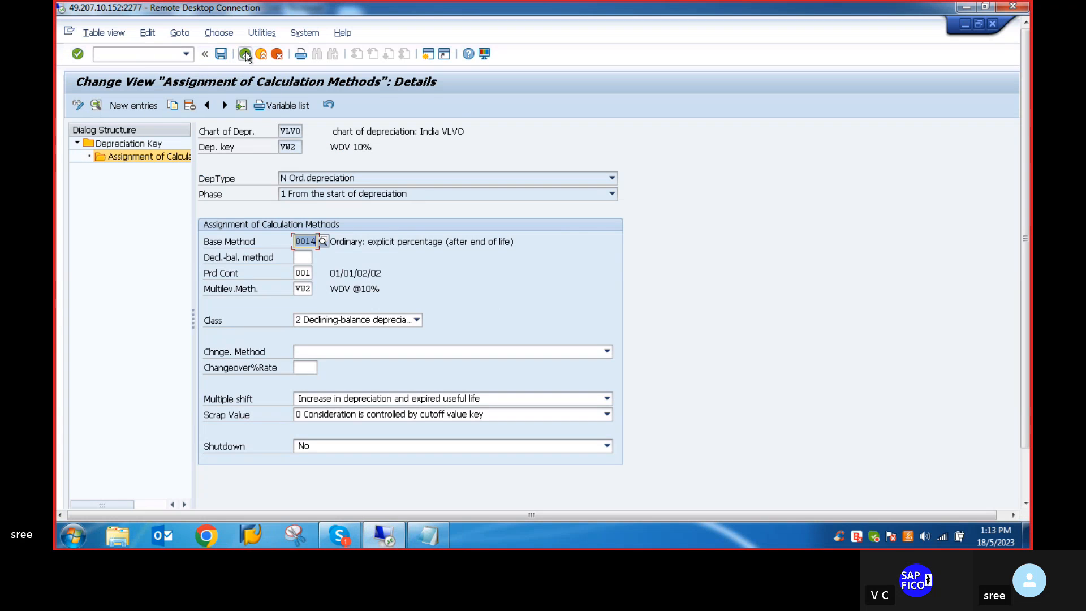
pyautogui.click(245, 53)
pyautogui.click(245, 54)
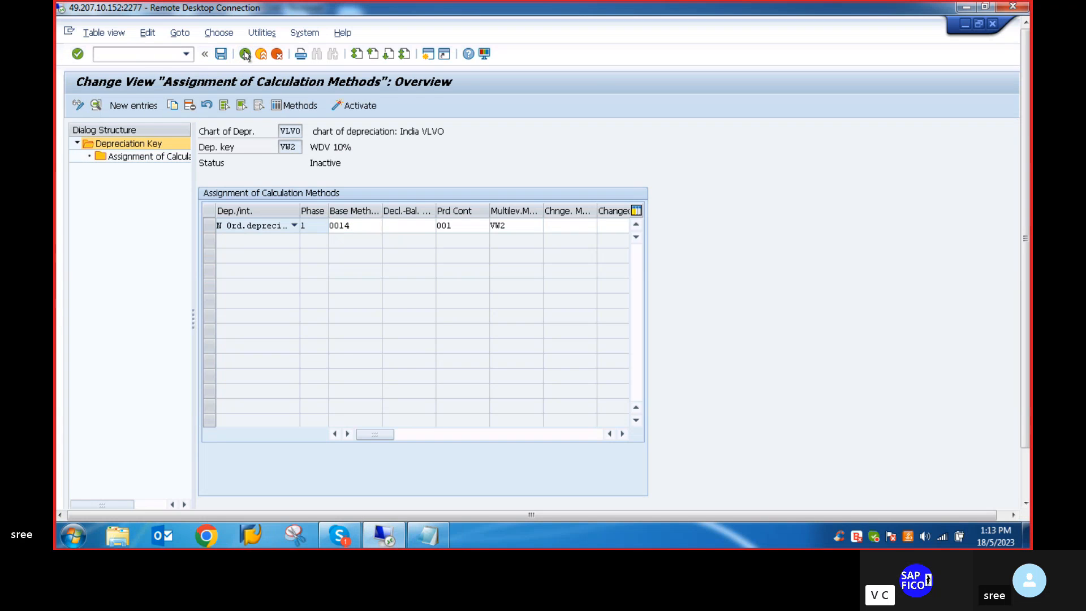
pyautogui.click(245, 54)
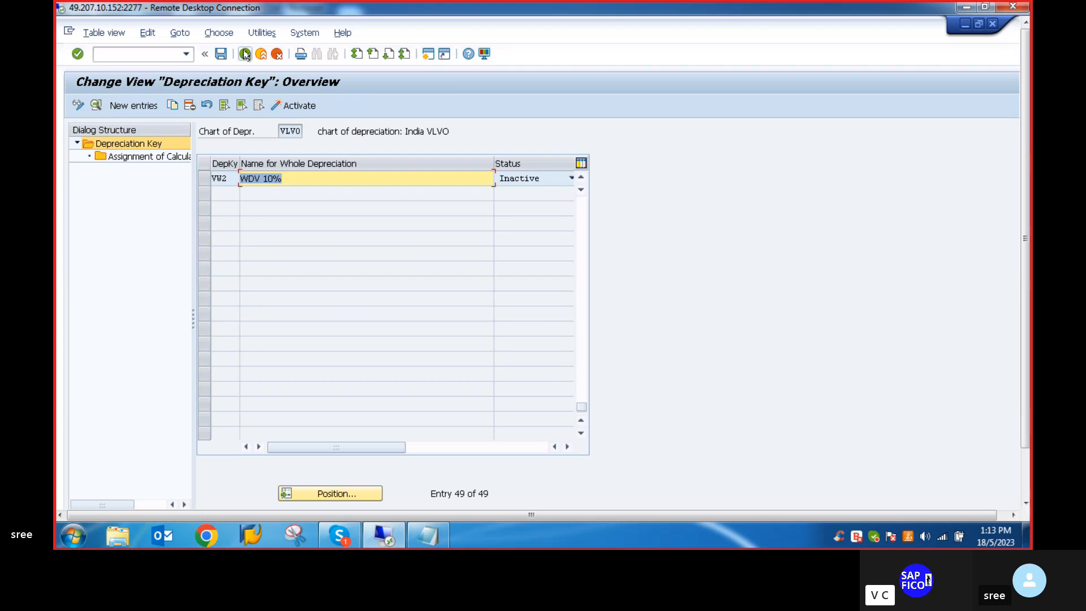
pyautogui.click(206, 179)
pyautogui.click(289, 107)
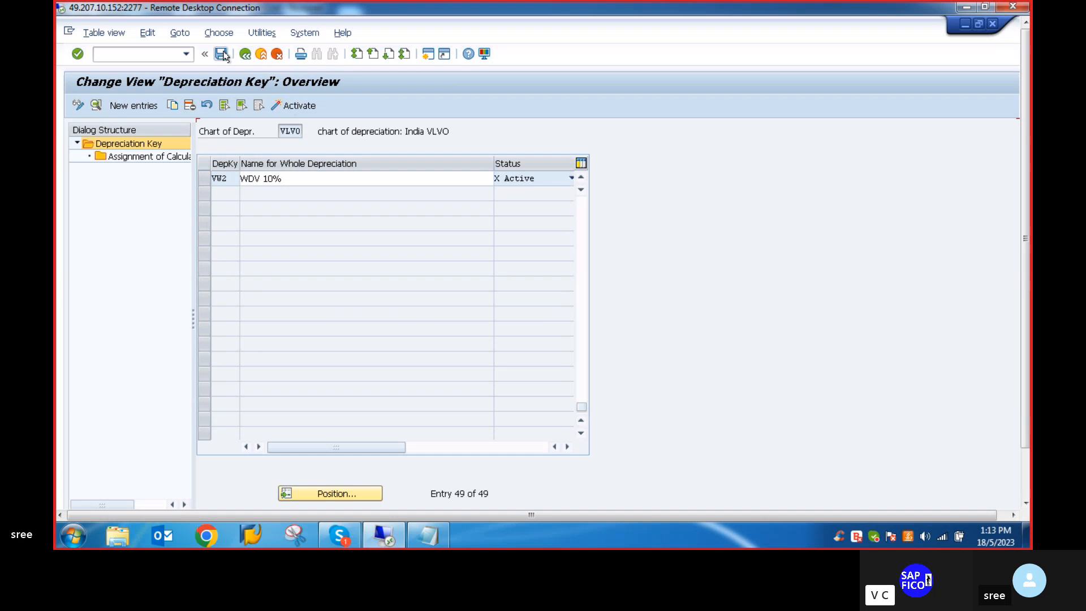
pyautogui.moveTo(1024, 130); pyautogui.dragTo(1030, 267)
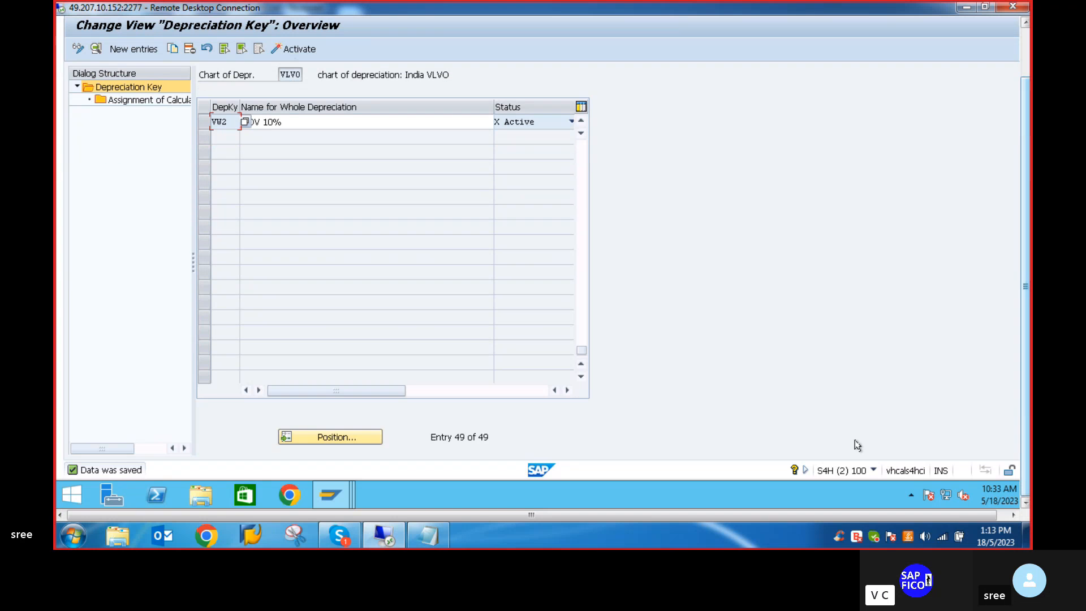
# - Switch to the Notepad file of asset accounting configurations and review its listed steps and transaction codes
pyautogui.click(430, 538)
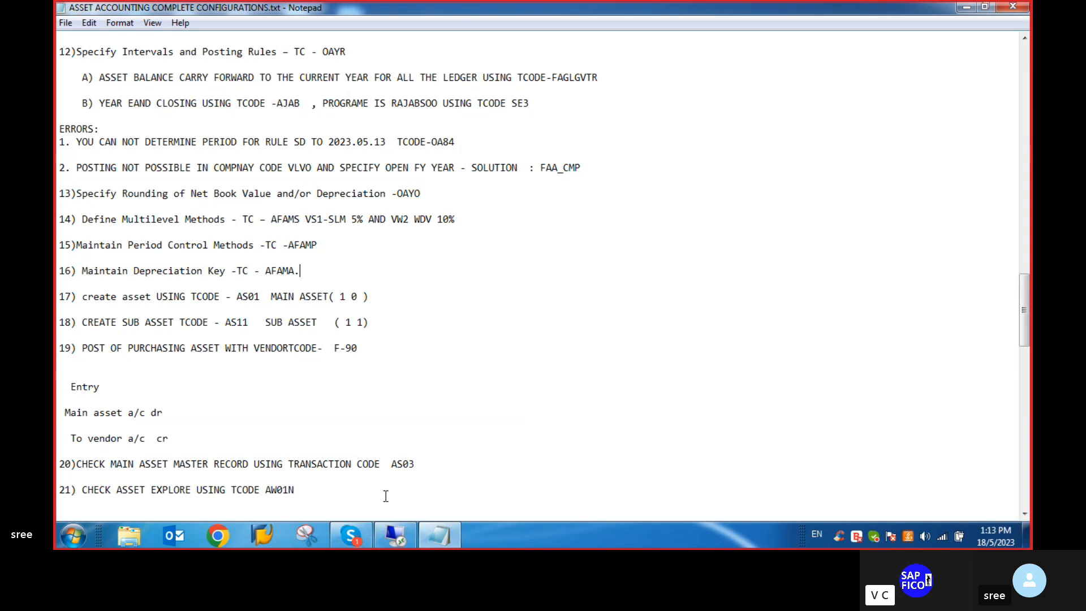
pyautogui.scroll(-1, 303, 348)
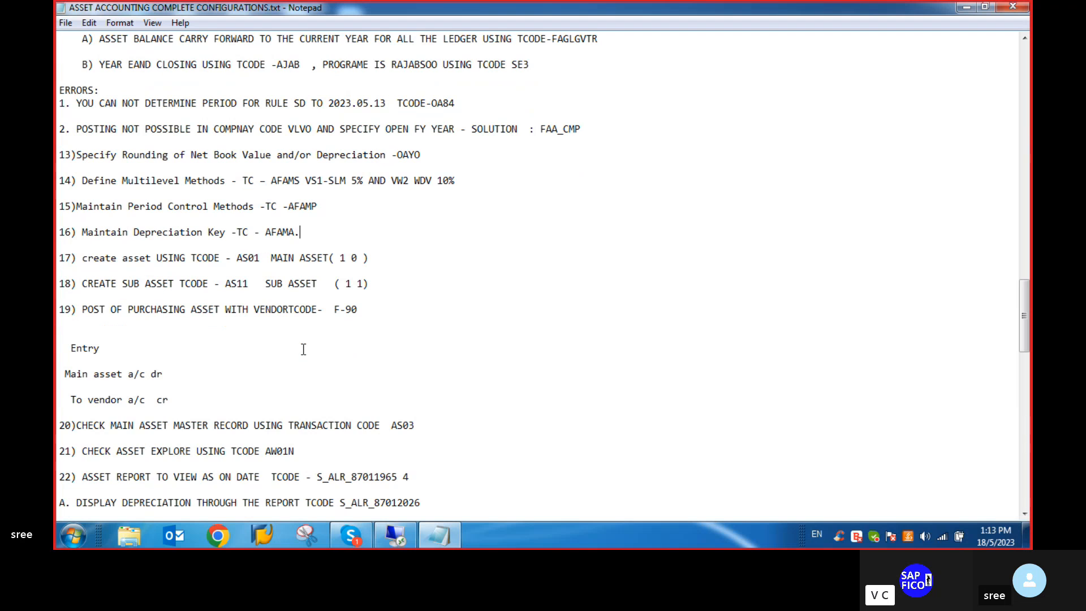
pyautogui.scroll(-2, 303, 349)
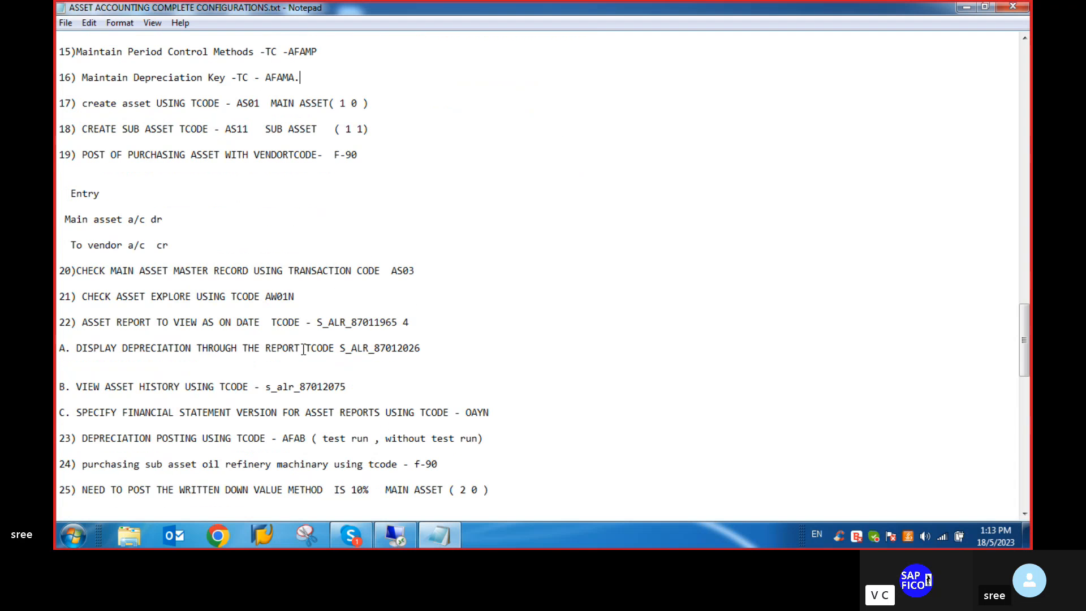
pyautogui.scroll(-1, 303, 349)
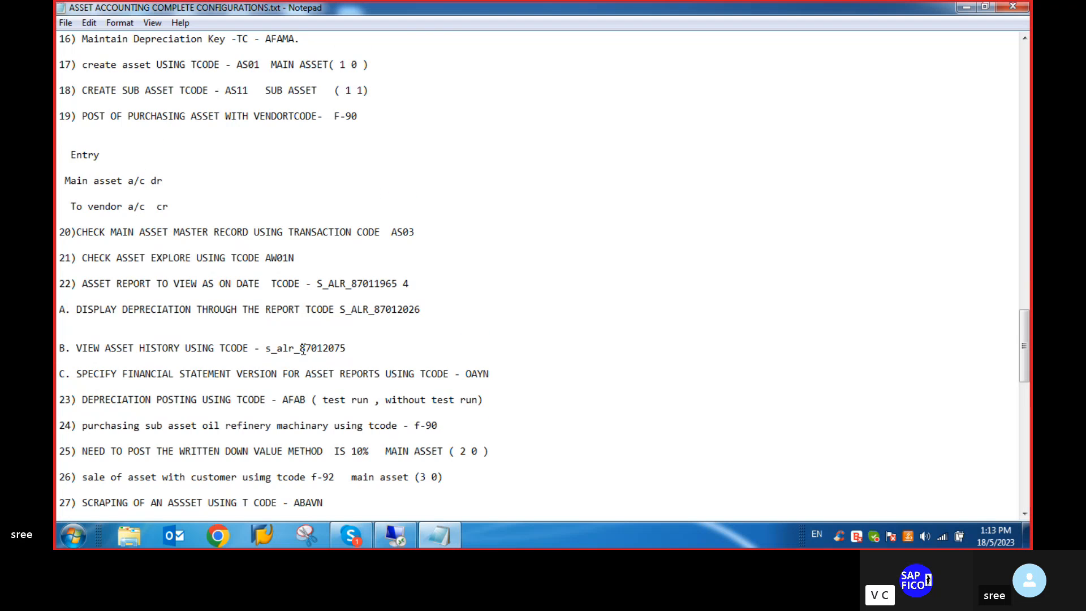
pyautogui.scroll(-3, 303, 350)
pyautogui.scroll(4, 303, 349)
pyautogui.scroll(5, 303, 349)
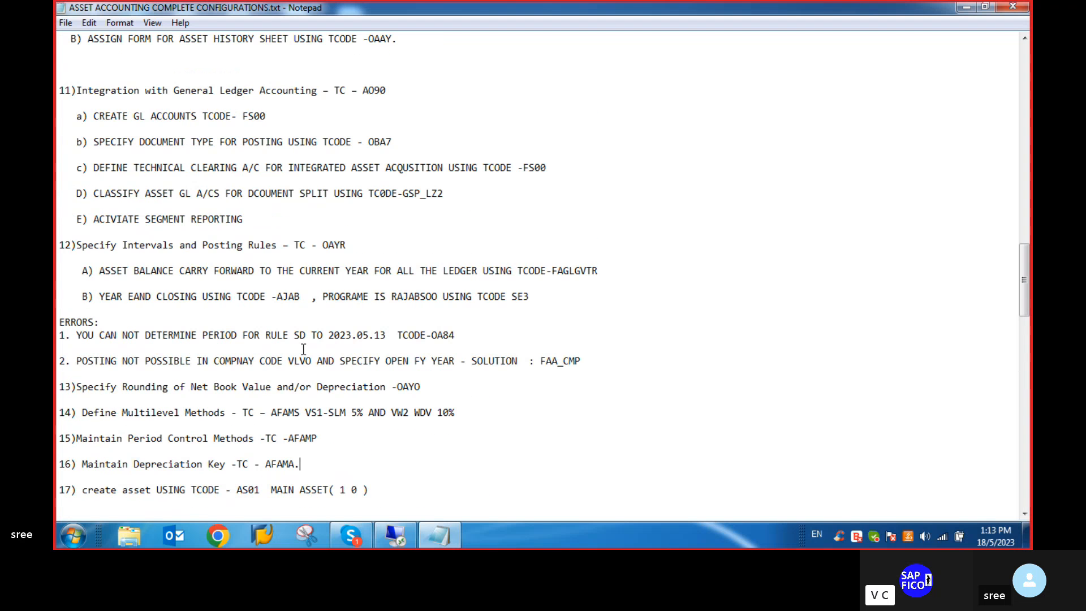
pyautogui.scroll(5, 303, 349)
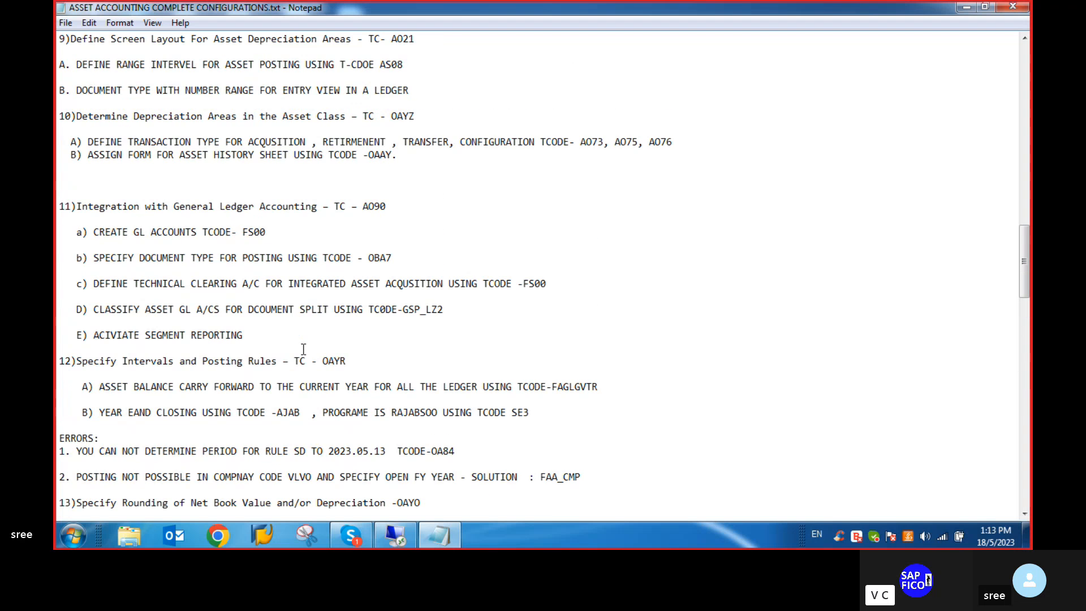